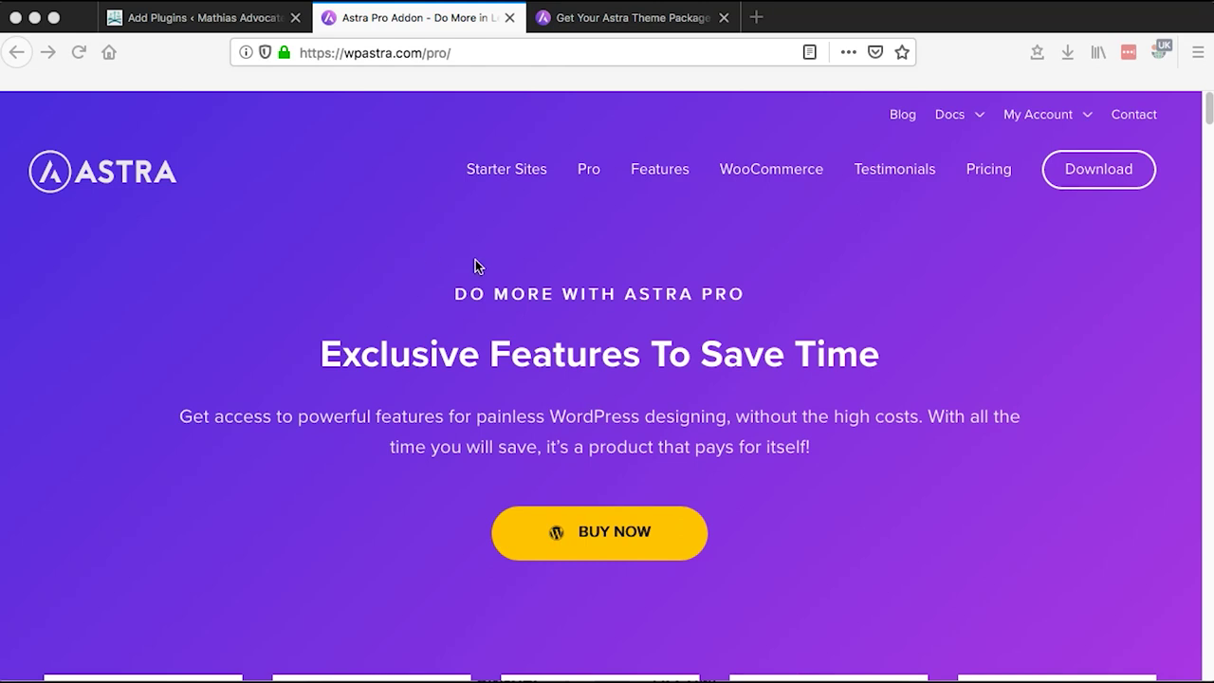
- Switch to the WordPress dashboard's Themes page and start adding a new theme
{"action": "scroll", "coordinate": [476, 265], "scroll_direction": "down", "scroll_amount": 5}
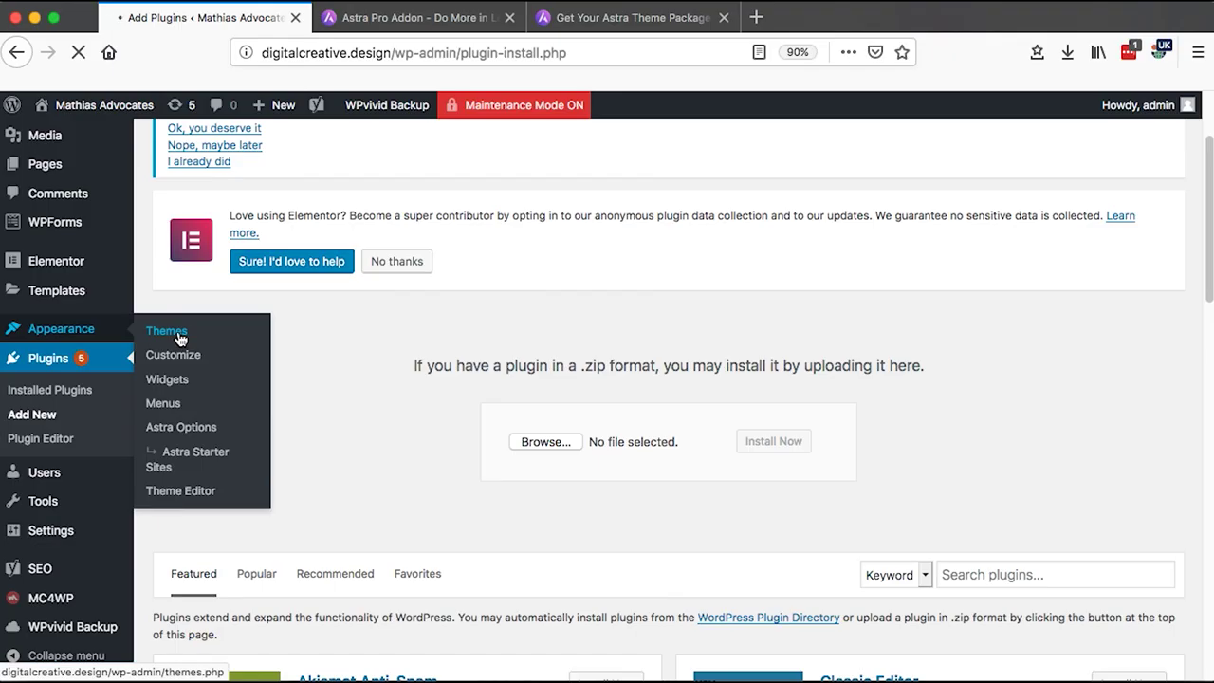
{"action": "left_click", "coordinate": [179, 339]}
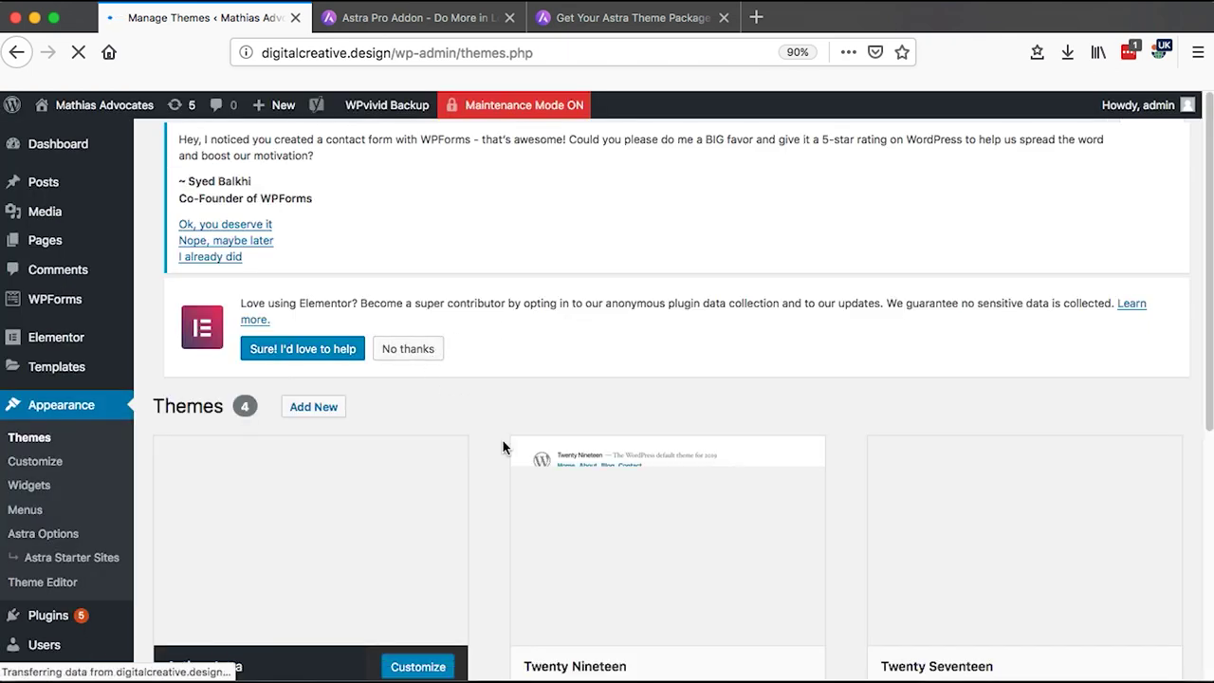
{"action": "scroll", "coordinate": [504, 447], "scroll_direction": "down", "scroll_amount": 4}
{"action": "scroll", "coordinate": [265, 389], "scroll_direction": "up", "scroll_amount": 2}
{"action": "scroll", "coordinate": [266, 389], "scroll_direction": "down", "scroll_amount": 1}
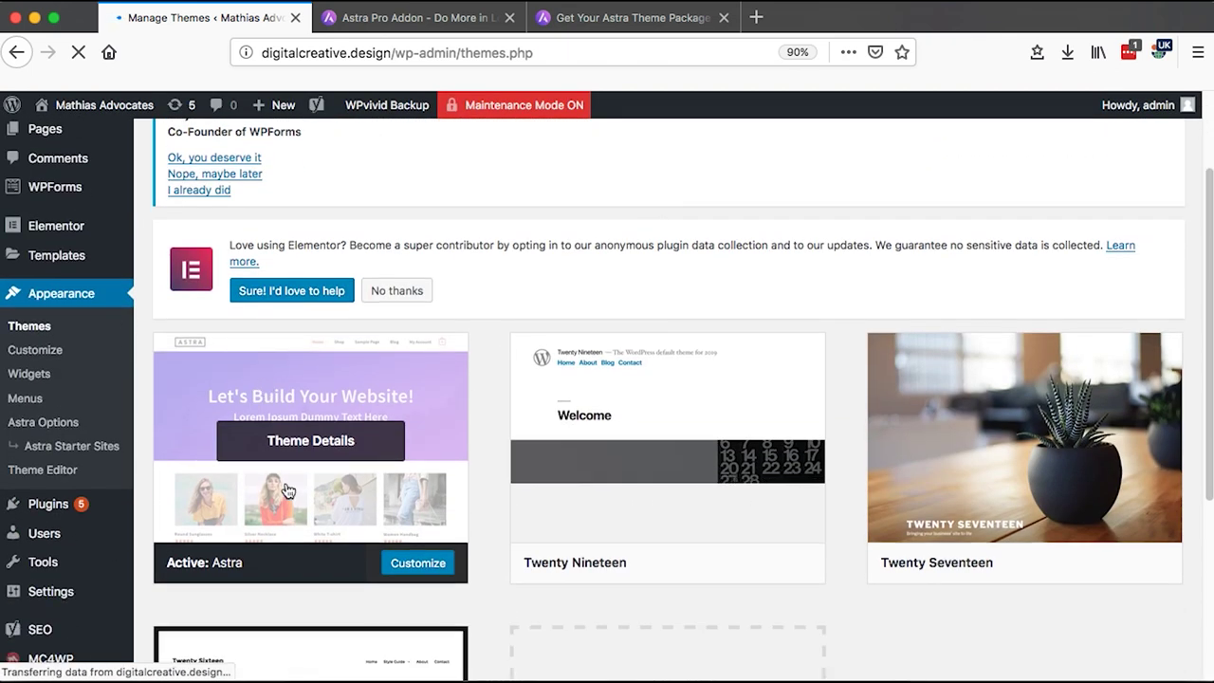
{"action": "scroll", "coordinate": [285, 313], "scroll_direction": "up", "scroll_amount": 3}
{"action": "left_click", "coordinate": [321, 150]}
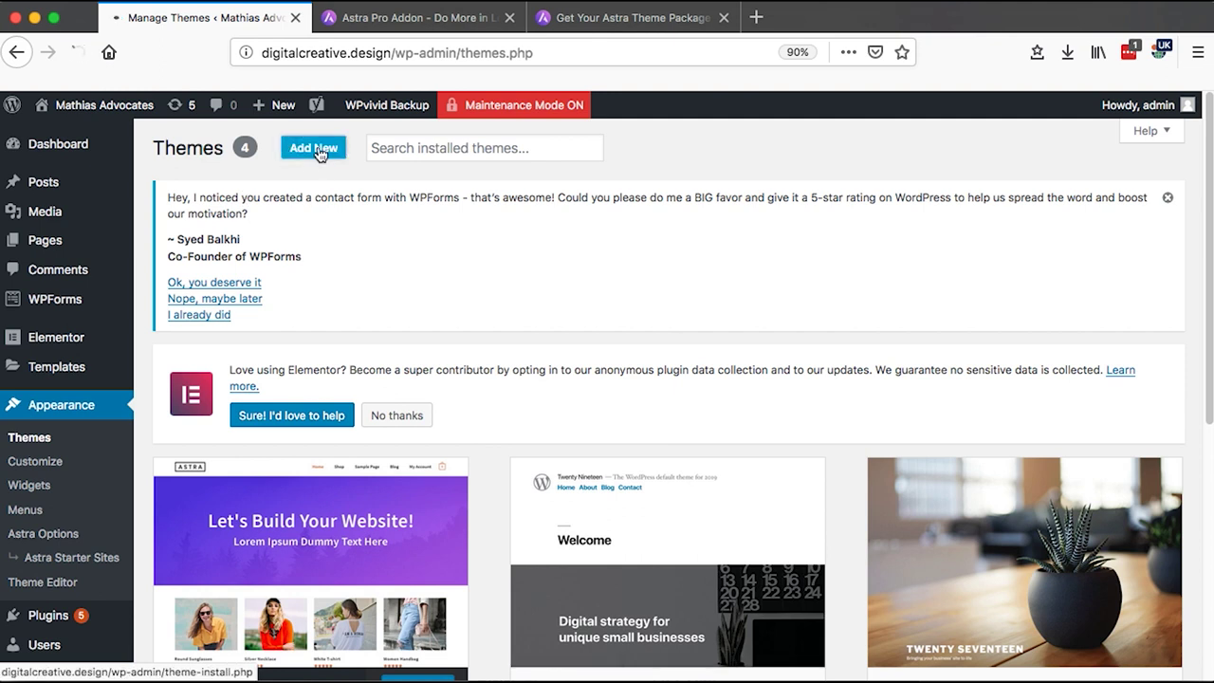
- Search the theme directory for "astra" and activate the Astra theme
{"action": "scroll", "coordinate": [988, 445], "scroll_direction": "down", "scroll_amount": 3}
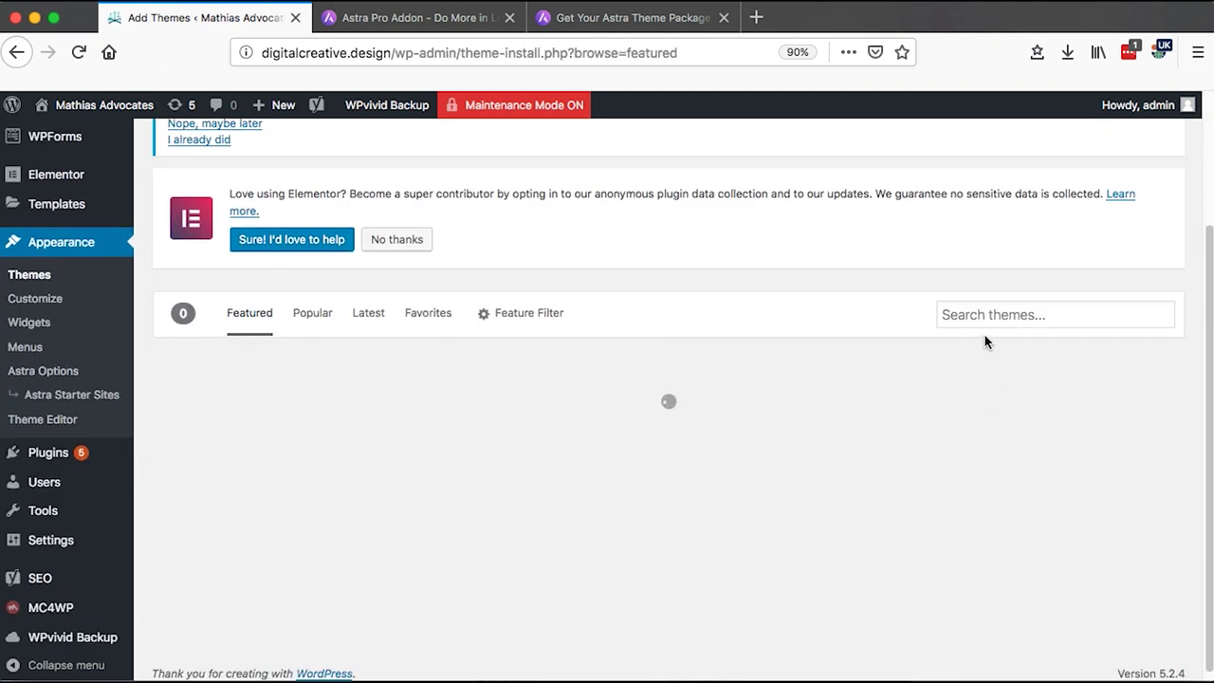
{"action": "left_click", "coordinate": [986, 315]}
{"action": "type", "text": "astra"}
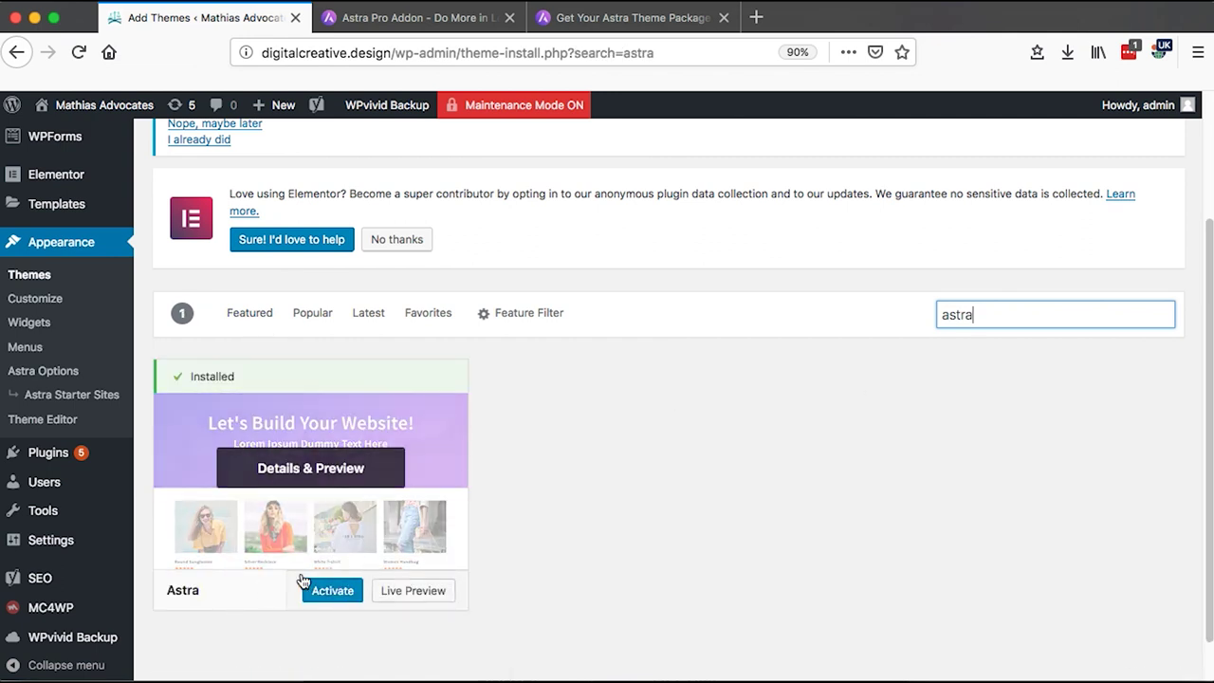
{"action": "mouse_move", "coordinate": [325, 588]}
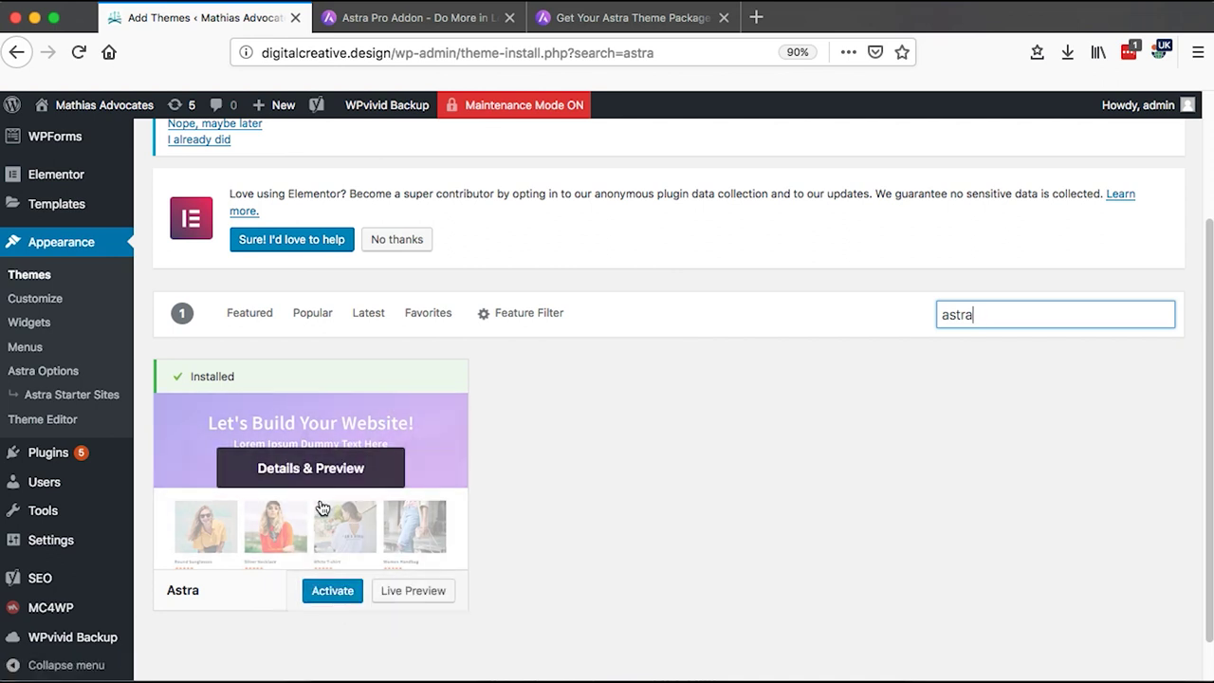
{"action": "left_click", "coordinate": [332, 591]}
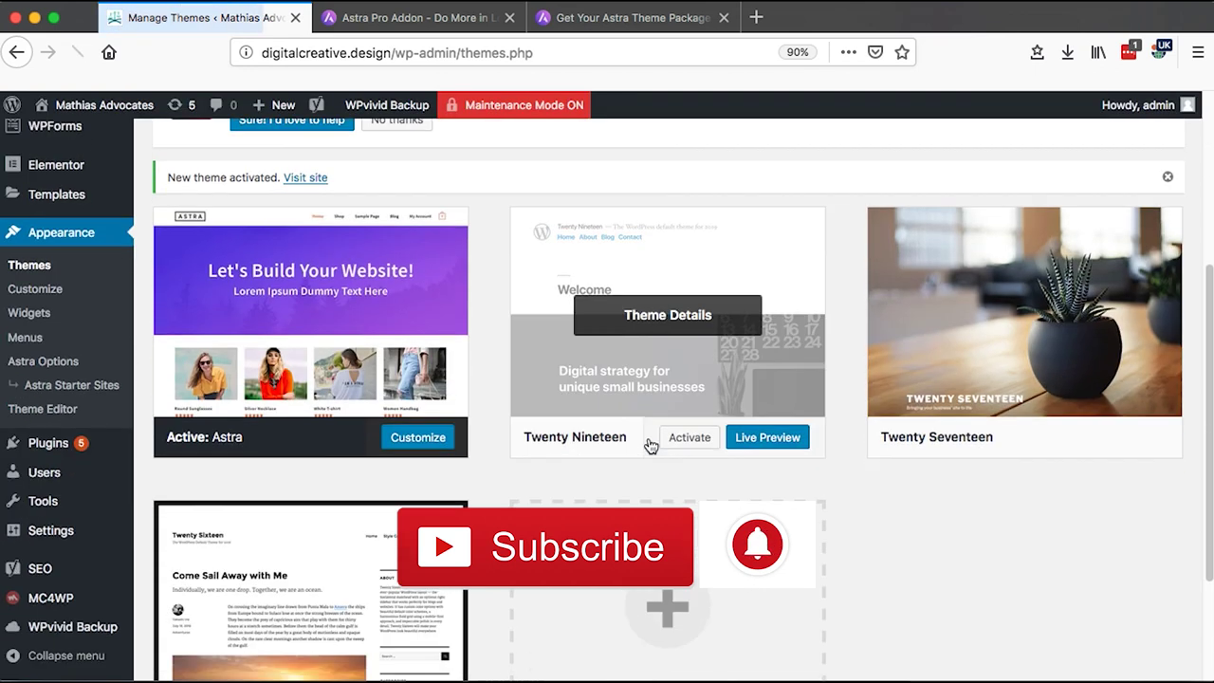
{"action": "scroll", "coordinate": [648, 436], "scroll_direction": "down", "scroll_amount": 1}
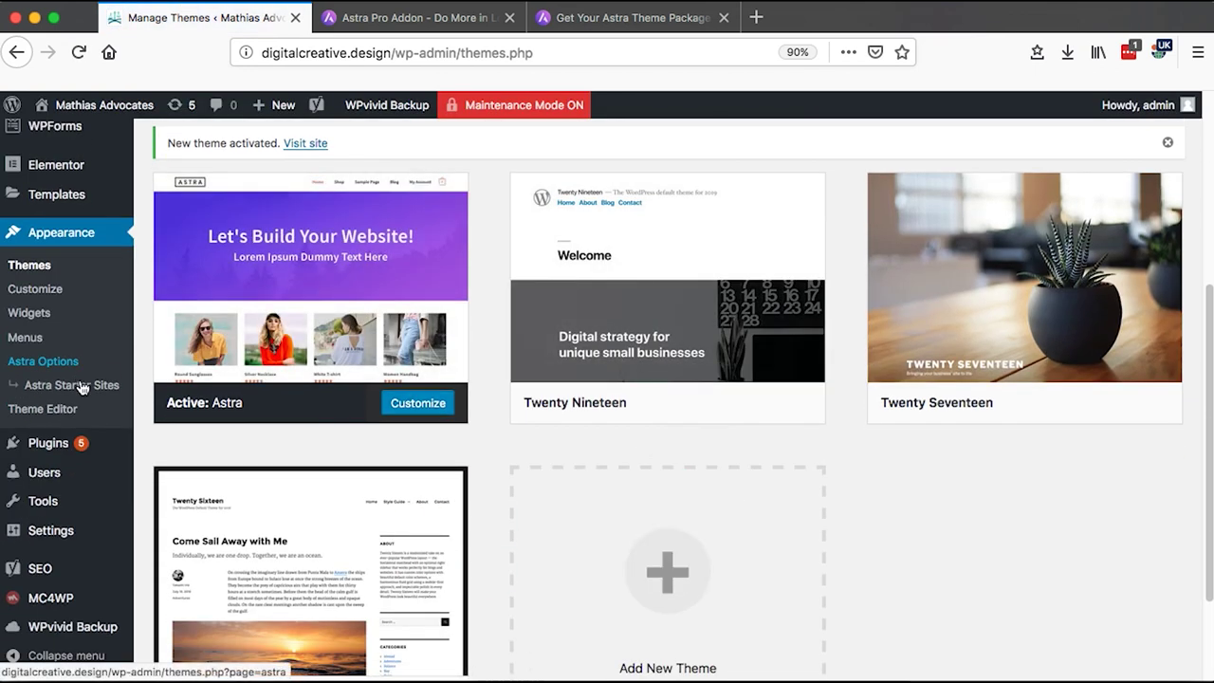
- Go to the page for adding plugins and open the upload form for a .zip plugin
{"action": "mouse_move", "coordinate": [38, 443]}
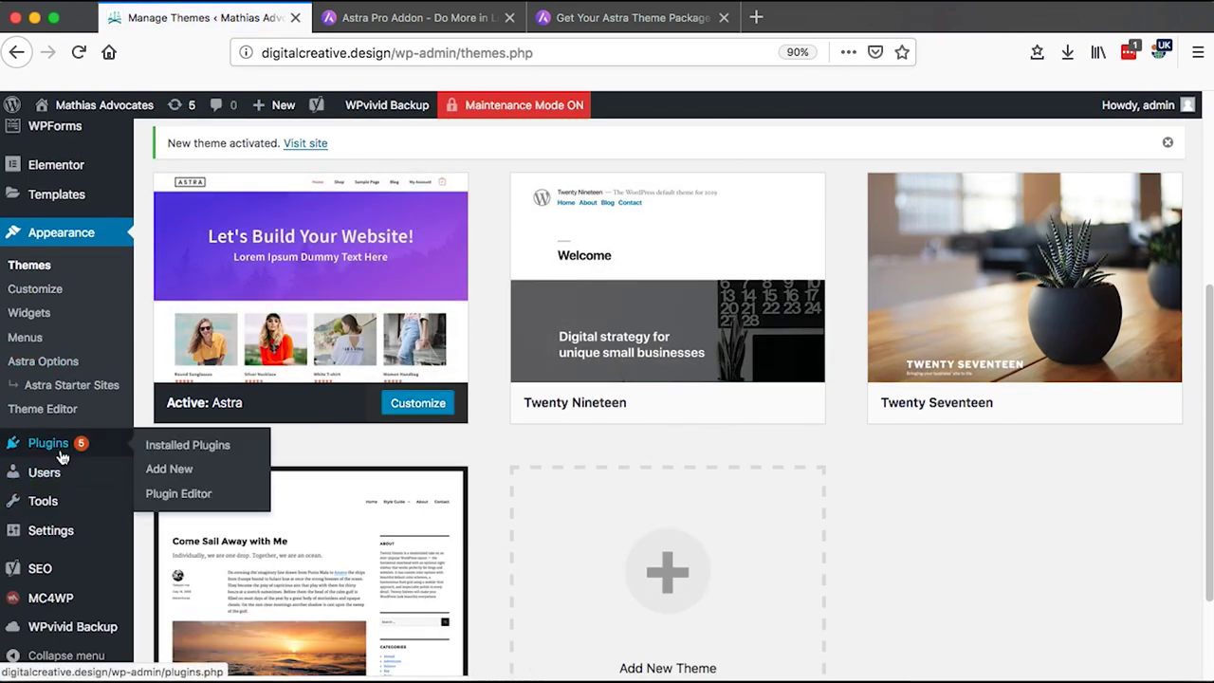
{"action": "left_click", "coordinate": [171, 472]}
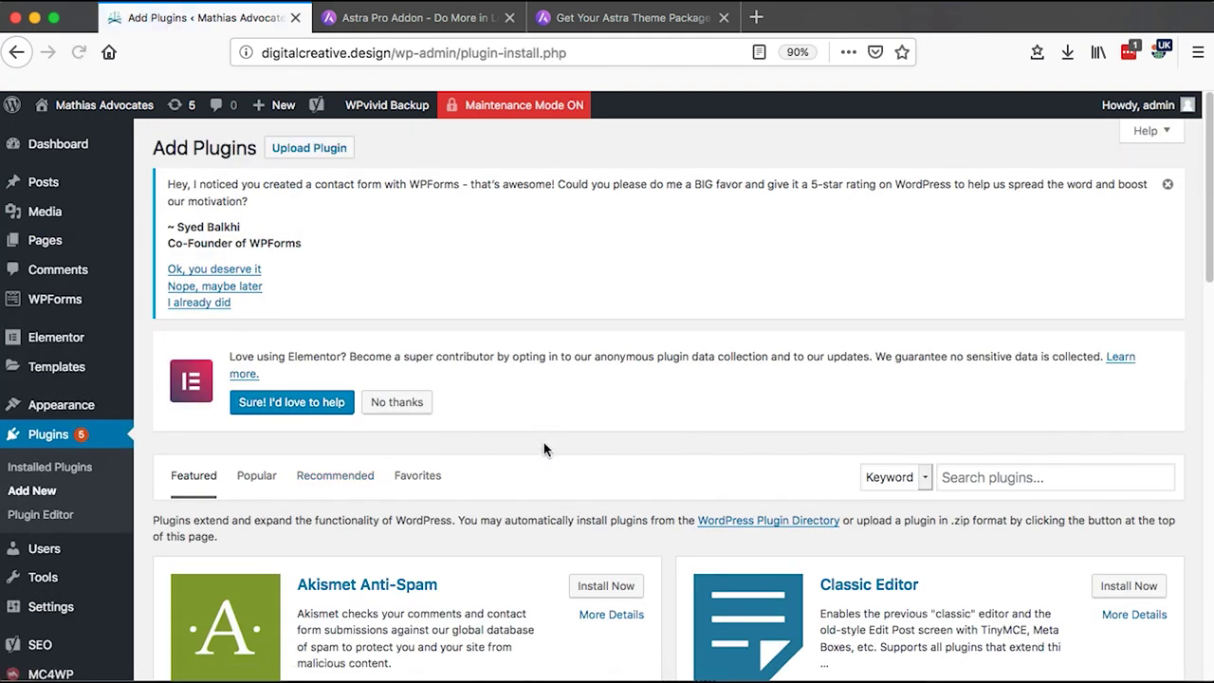
{"action": "scroll", "coordinate": [543, 442], "scroll_direction": "down", "scroll_amount": 5}
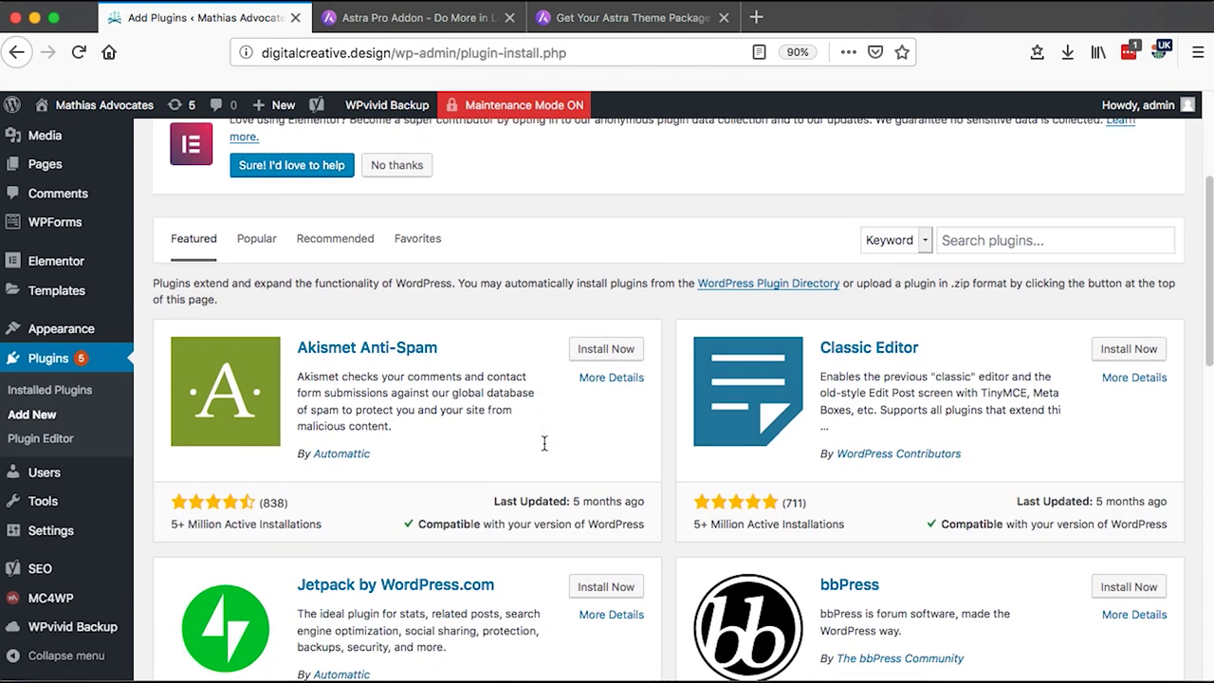
{"action": "scroll", "coordinate": [543, 442], "scroll_direction": "up", "scroll_amount": 3}
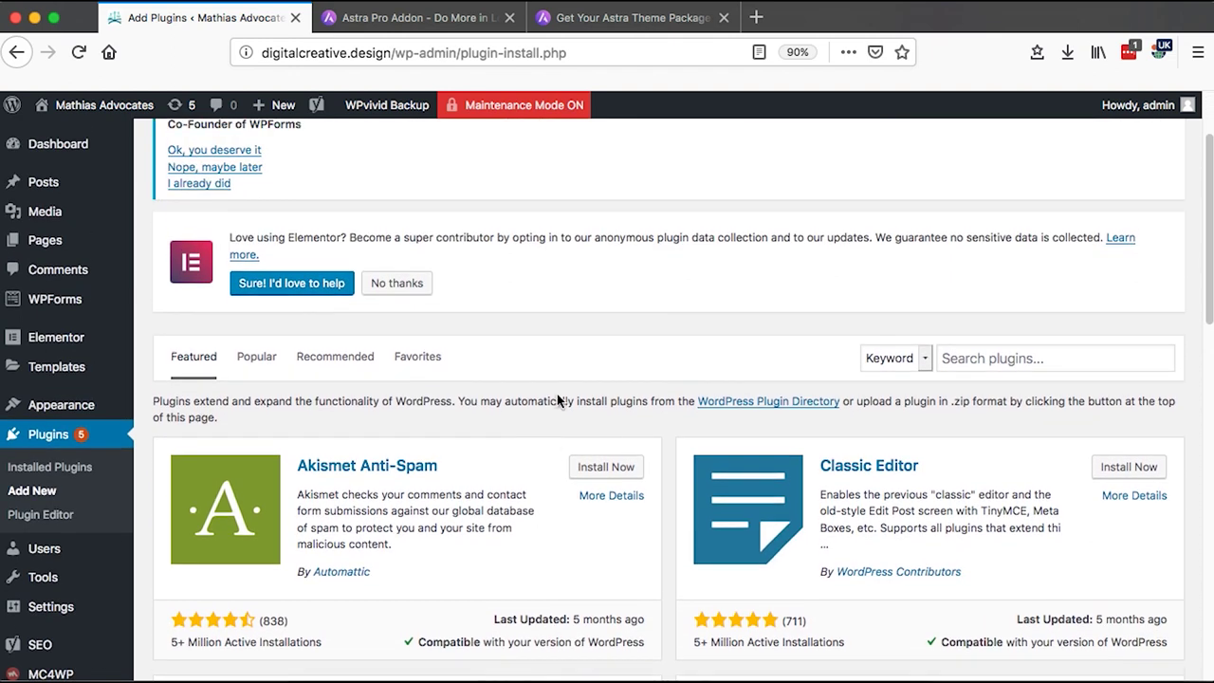
{"action": "scroll", "coordinate": [560, 401], "scroll_direction": "up", "scroll_amount": 2}
{"action": "left_click", "coordinate": [290, 151]}
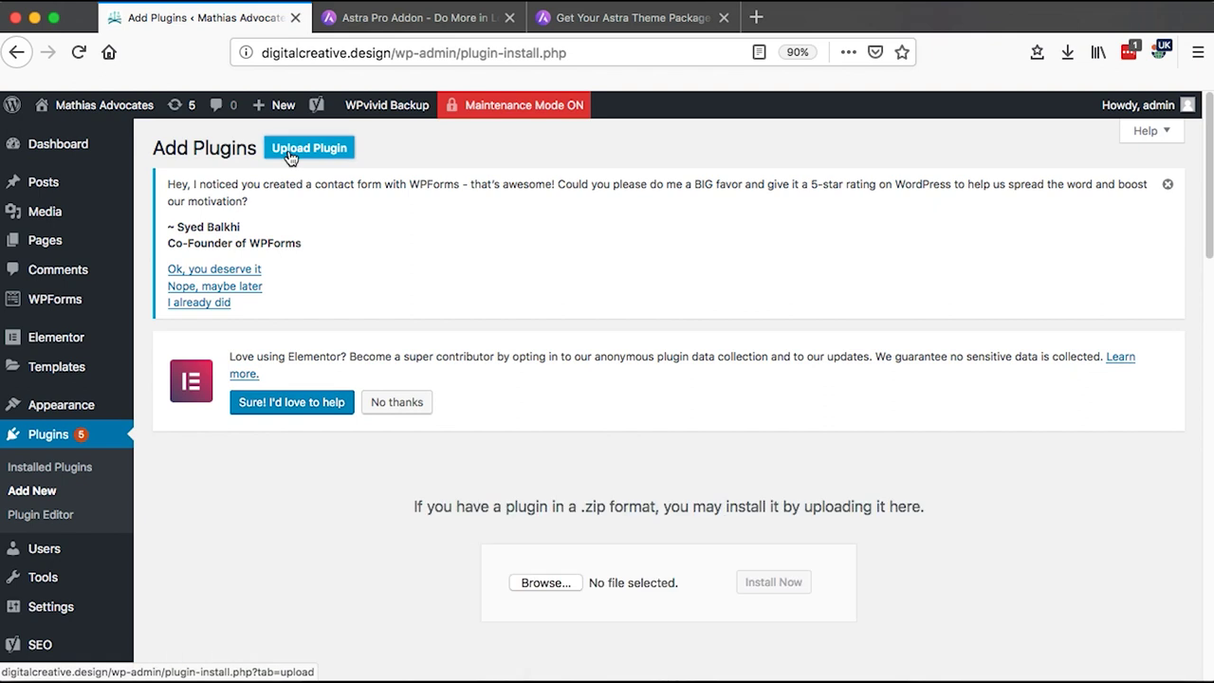
- Choose astra-addon.zip from the Essential Themes folder as the plugin file and install it
{"action": "left_click", "coordinate": [546, 584]}
{"action": "left_click", "coordinate": [469, 124]}
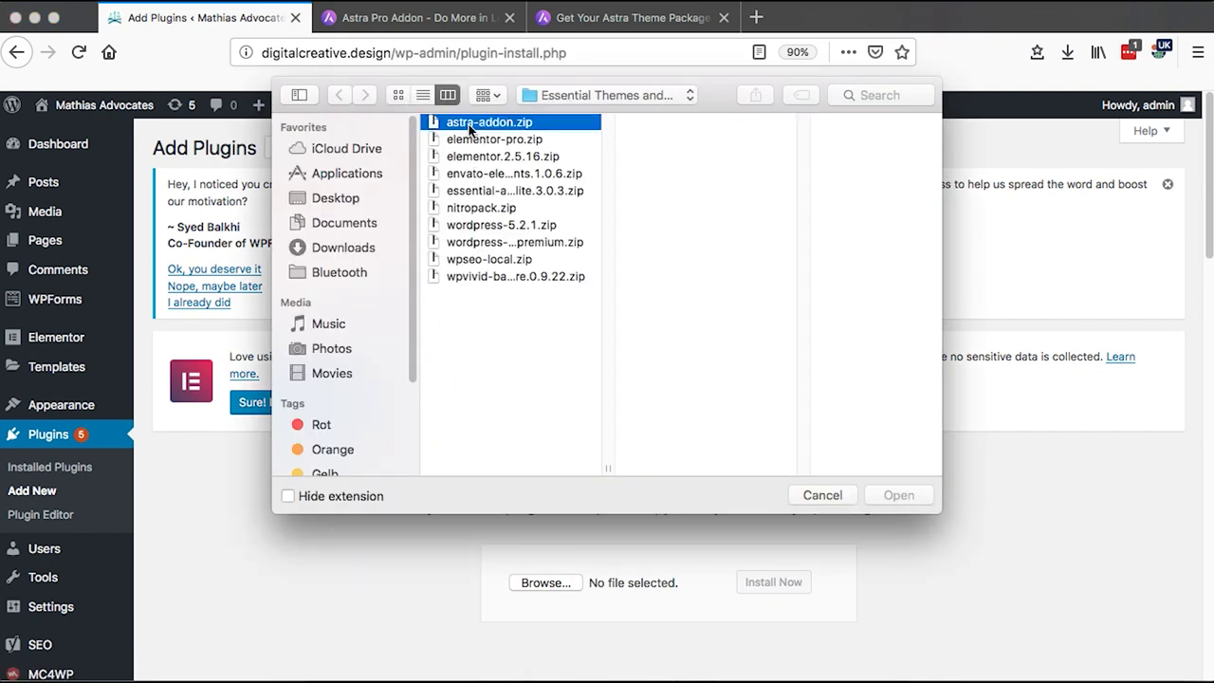
{"action": "left_click", "coordinate": [896, 494]}
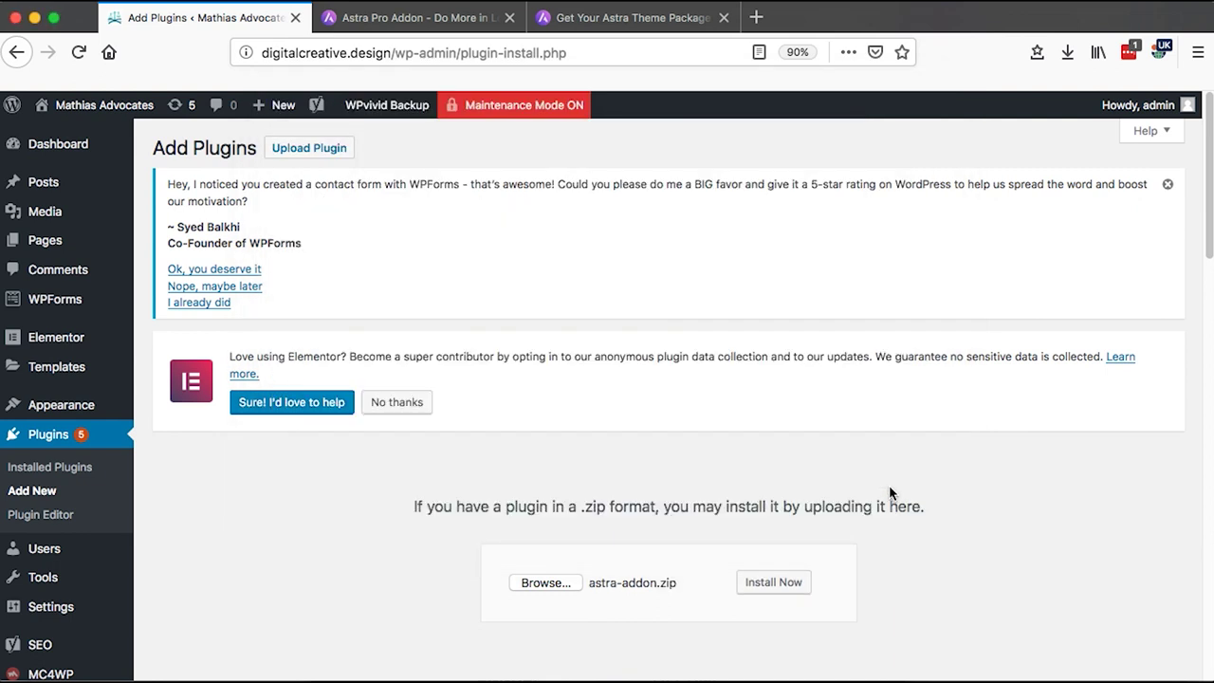
{"action": "left_click", "coordinate": [772, 584]}
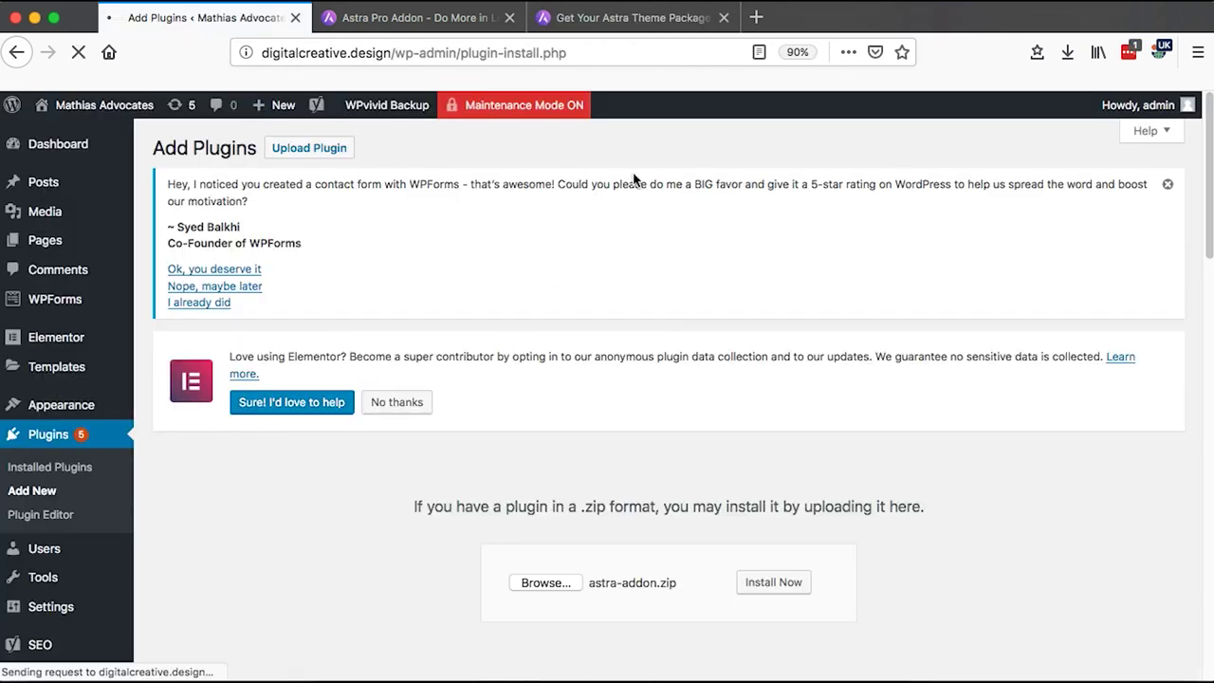
- Switch to the Astra pricing page and compare the Astra Pro, Mini Agency Bundle and Agency Bundle packages
{"action": "left_click", "coordinate": [595, 21]}
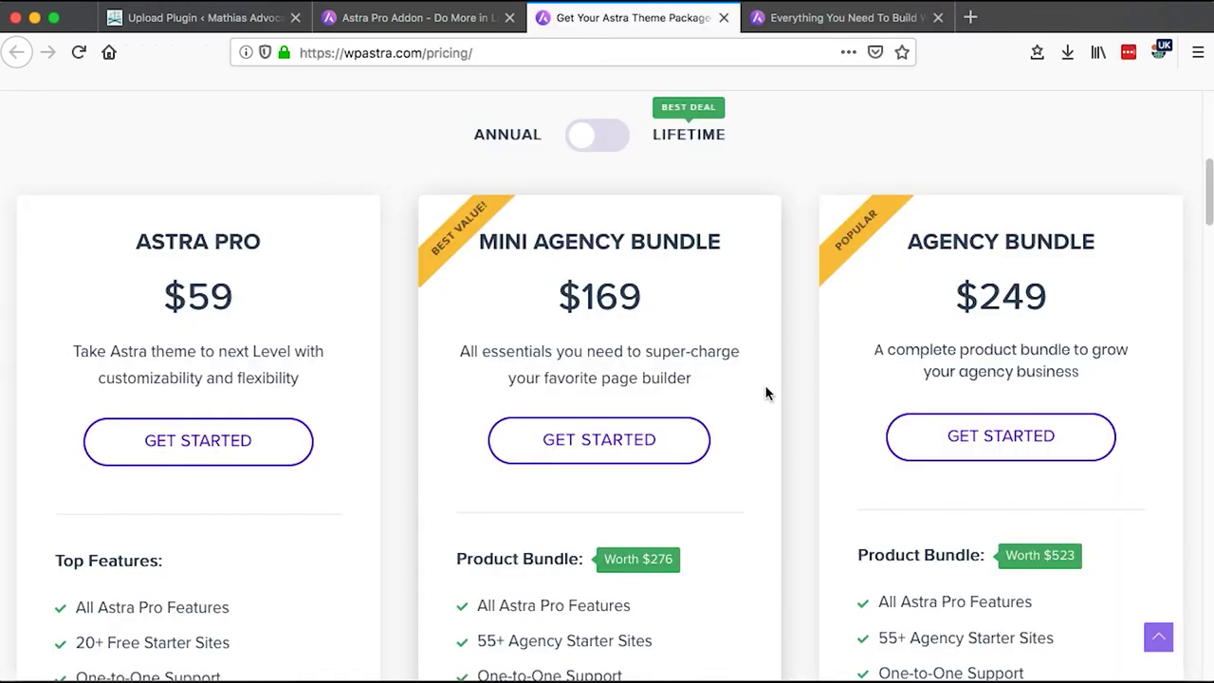
{"action": "scroll", "coordinate": [765, 388], "scroll_direction": "up", "scroll_amount": 3}
{"action": "scroll", "coordinate": [766, 389], "scroll_direction": "down", "scroll_amount": 2}
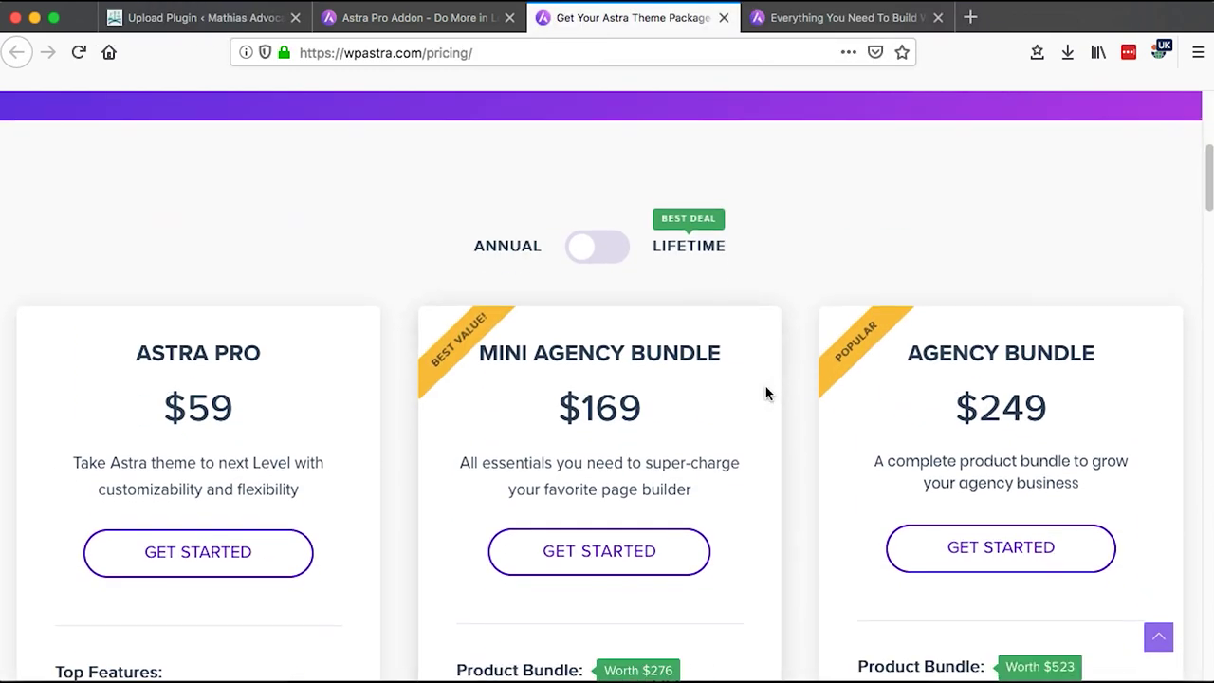
{"action": "scroll", "coordinate": [766, 392], "scroll_direction": "down", "scroll_amount": 3}
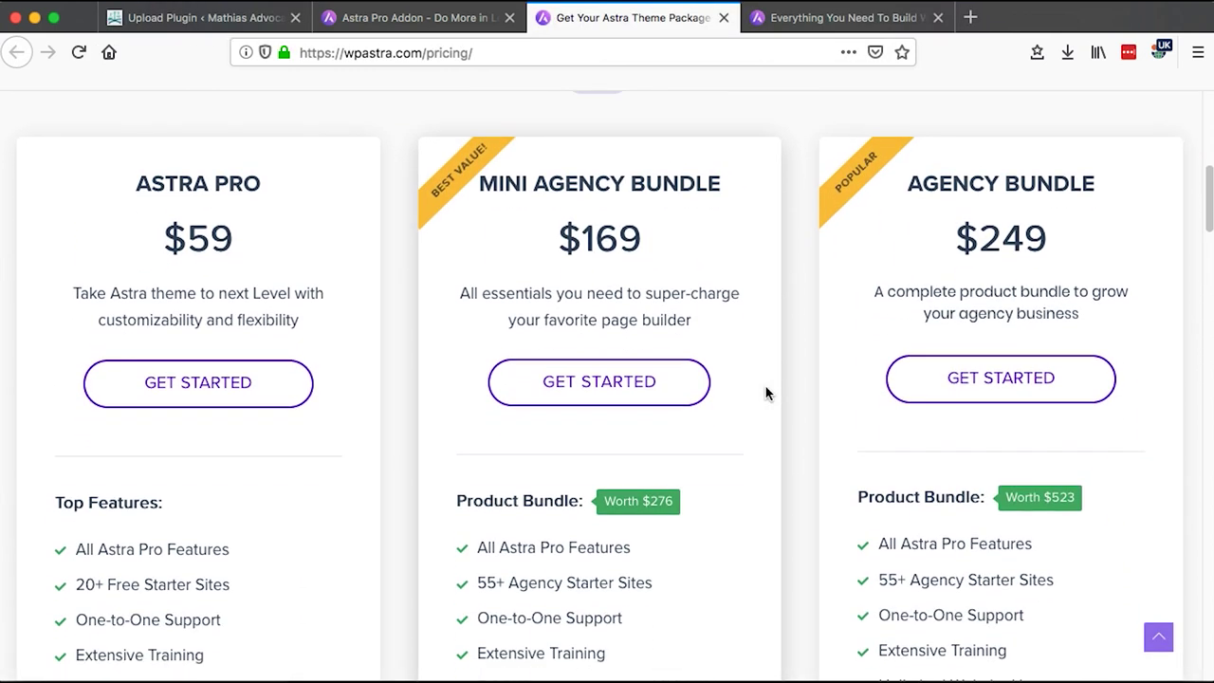
{"action": "scroll", "coordinate": [766, 388], "scroll_direction": "down", "scroll_amount": 1}
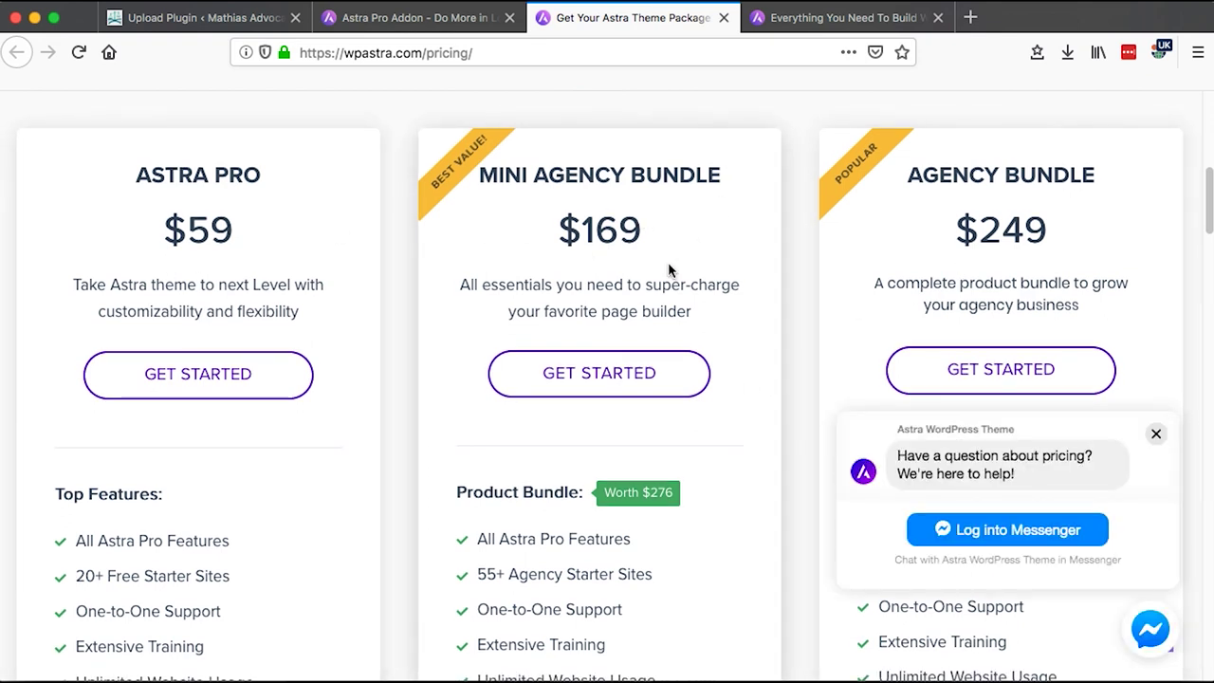
{"action": "scroll", "coordinate": [505, 519], "scroll_direction": "down", "scroll_amount": 3}
{"action": "mouse_move", "coordinate": [496, 517]}
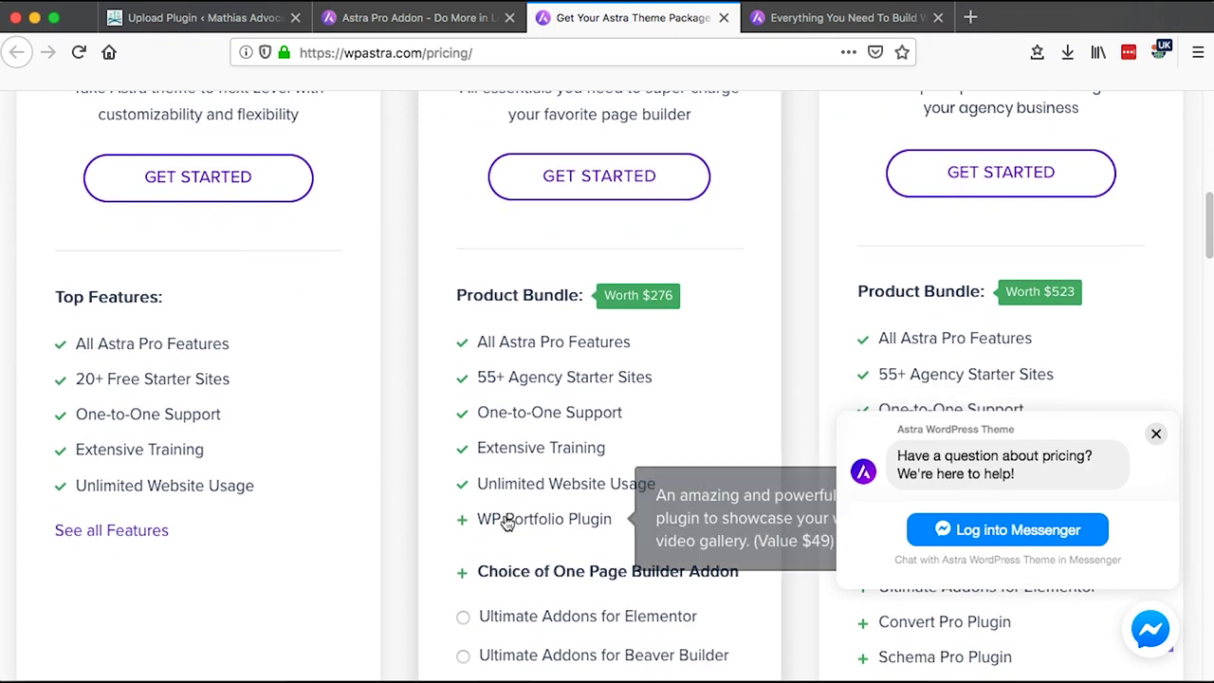
{"action": "scroll", "coordinate": [542, 506], "scroll_direction": "down", "scroll_amount": 3}
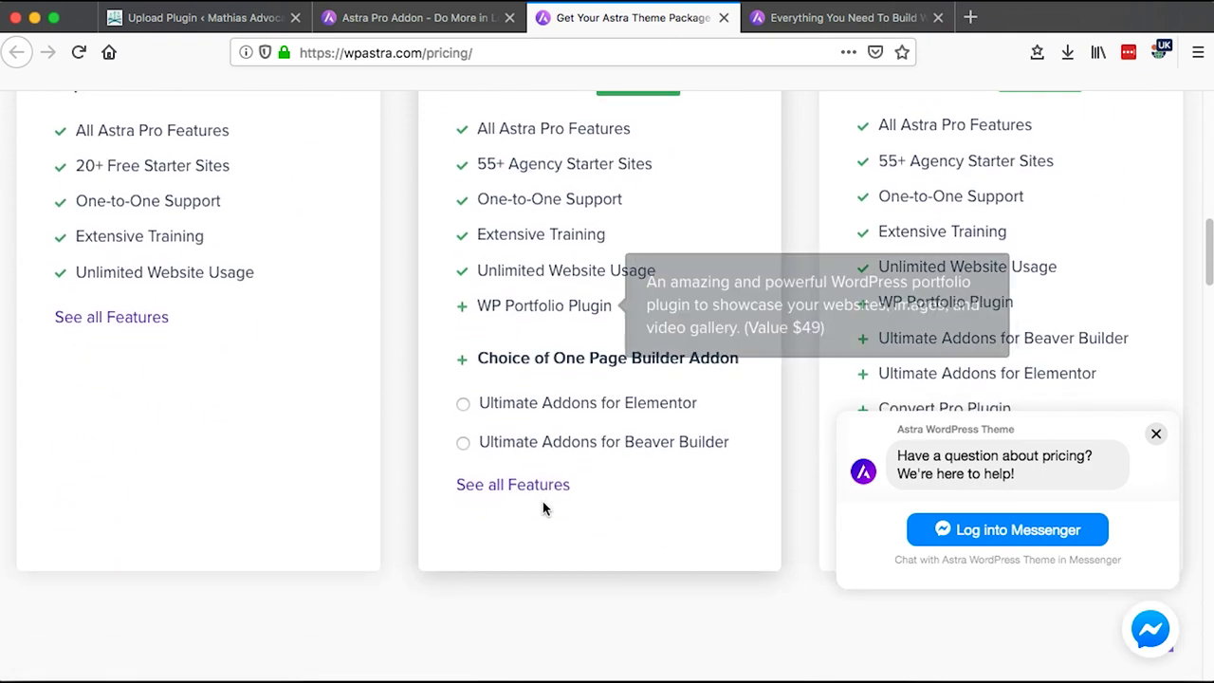
{"action": "scroll", "coordinate": [542, 506], "scroll_direction": "up", "scroll_amount": 3}
{"action": "mouse_move", "coordinate": [189, 370]}
{"action": "scroll", "coordinate": [245, 235], "scroll_direction": "up", "scroll_amount": 3}
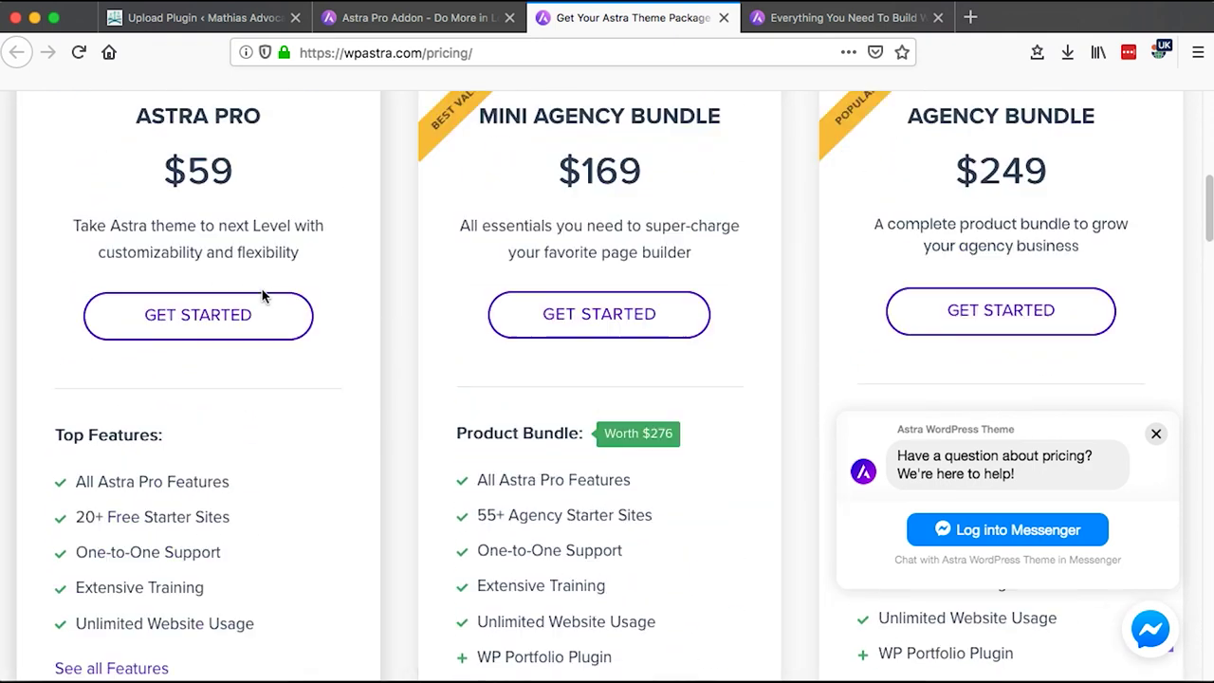
- Examine the top features of the Astra Pro package, including starter sites, support, training and website usage
{"action": "scroll", "coordinate": [186, 289], "scroll_direction": "down", "scroll_amount": 3}
{"action": "mouse_move", "coordinate": [149, 306]}
{"action": "mouse_move", "coordinate": [98, 349]}
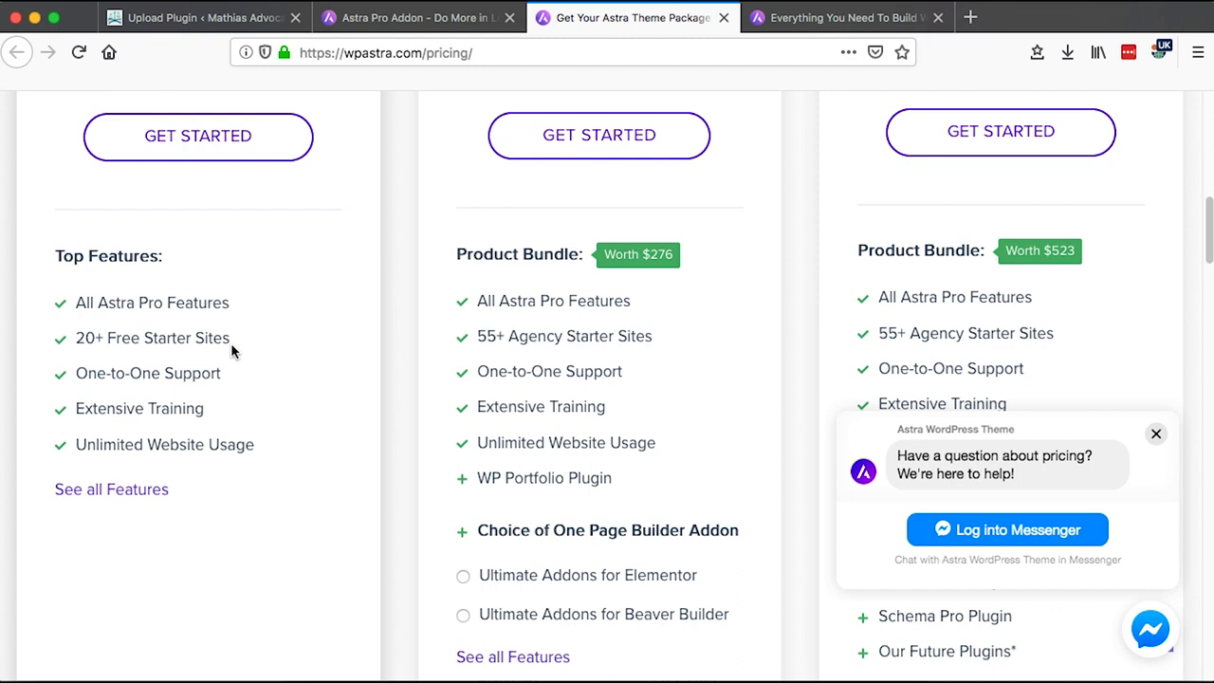
{"action": "scroll", "coordinate": [230, 342], "scroll_direction": "down", "scroll_amount": 1}
{"action": "mouse_move", "coordinate": [109, 372]}
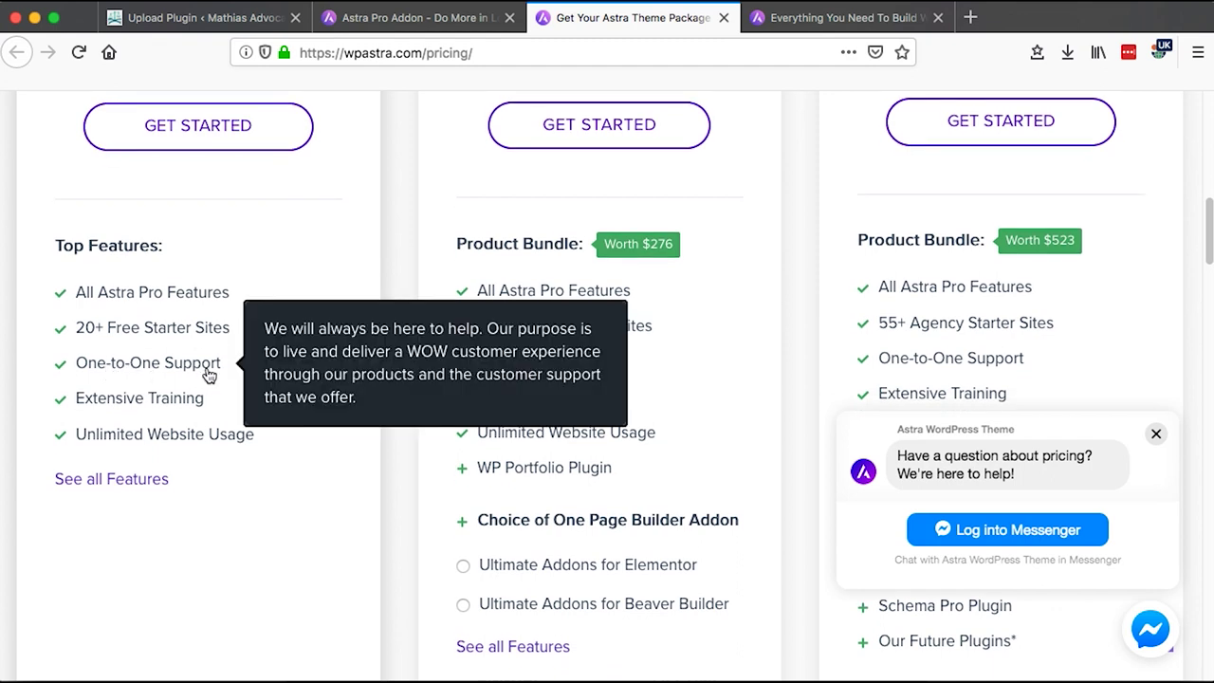
{"action": "mouse_move", "coordinate": [116, 451]}
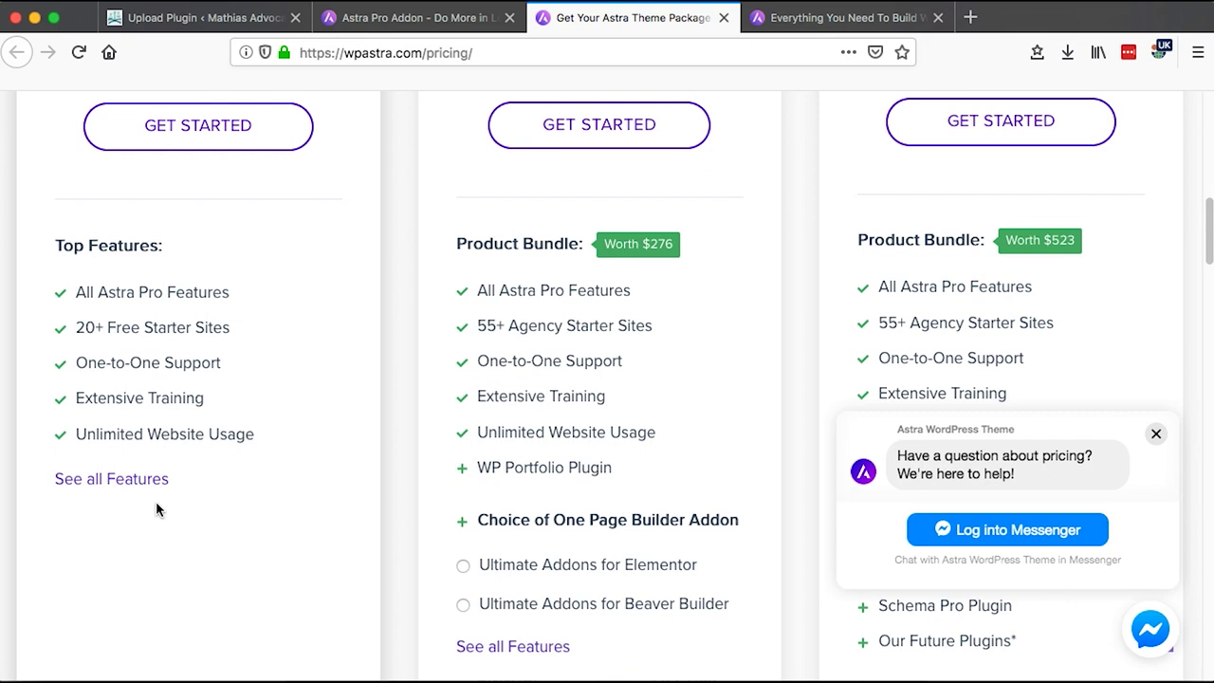
{"action": "scroll", "coordinate": [545, 427], "scroll_direction": "down", "scroll_amount": 1}
{"action": "scroll", "coordinate": [546, 342], "scroll_direction": "up", "scroll_amount": 1}
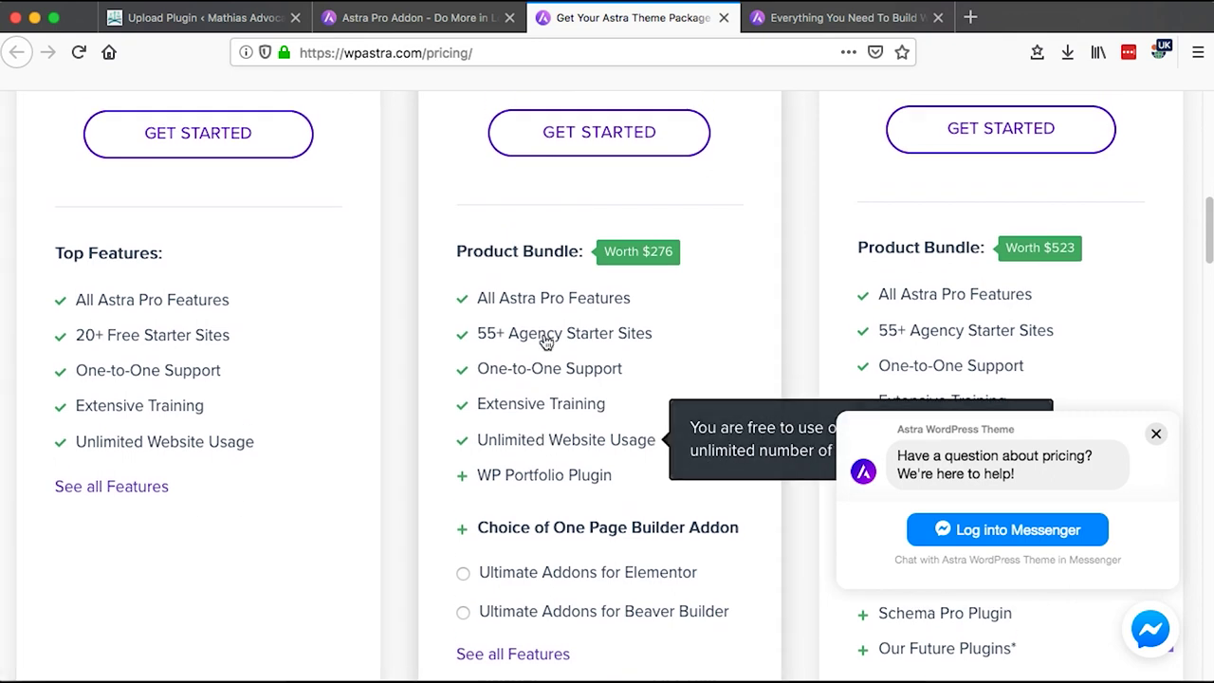
- Examine the Mini Agency Bundle's contents, including the agency starter sites, WP Portfolio Plugin and page builder addon choices
{"action": "scroll", "coordinate": [560, 227], "scroll_direction": "up", "scroll_amount": 3}
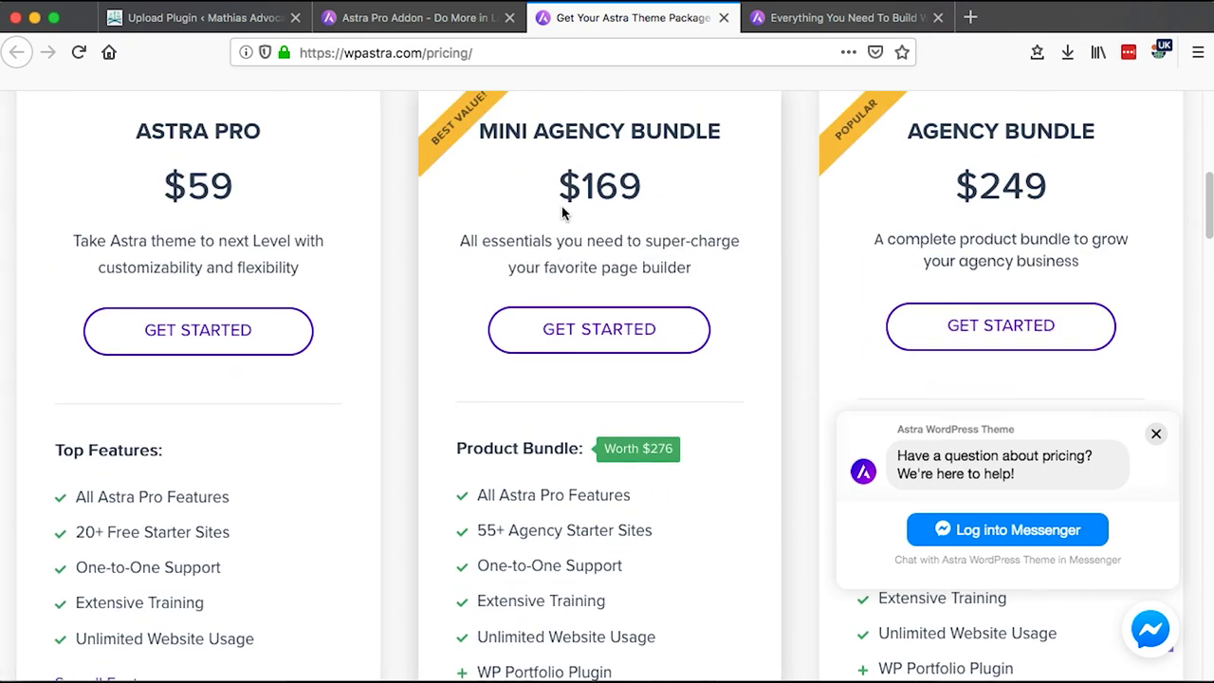
{"action": "scroll", "coordinate": [562, 214], "scroll_direction": "down", "scroll_amount": 3}
{"action": "mouse_move", "coordinate": [517, 392]}
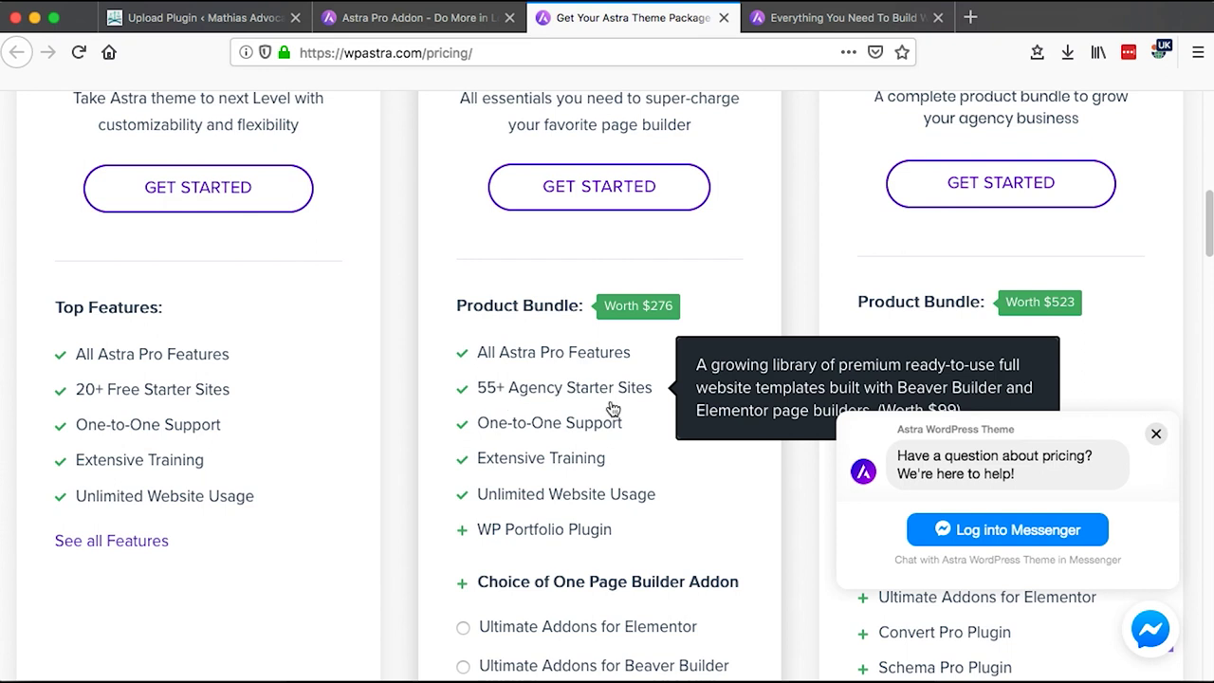
{"action": "mouse_move", "coordinate": [592, 474]}
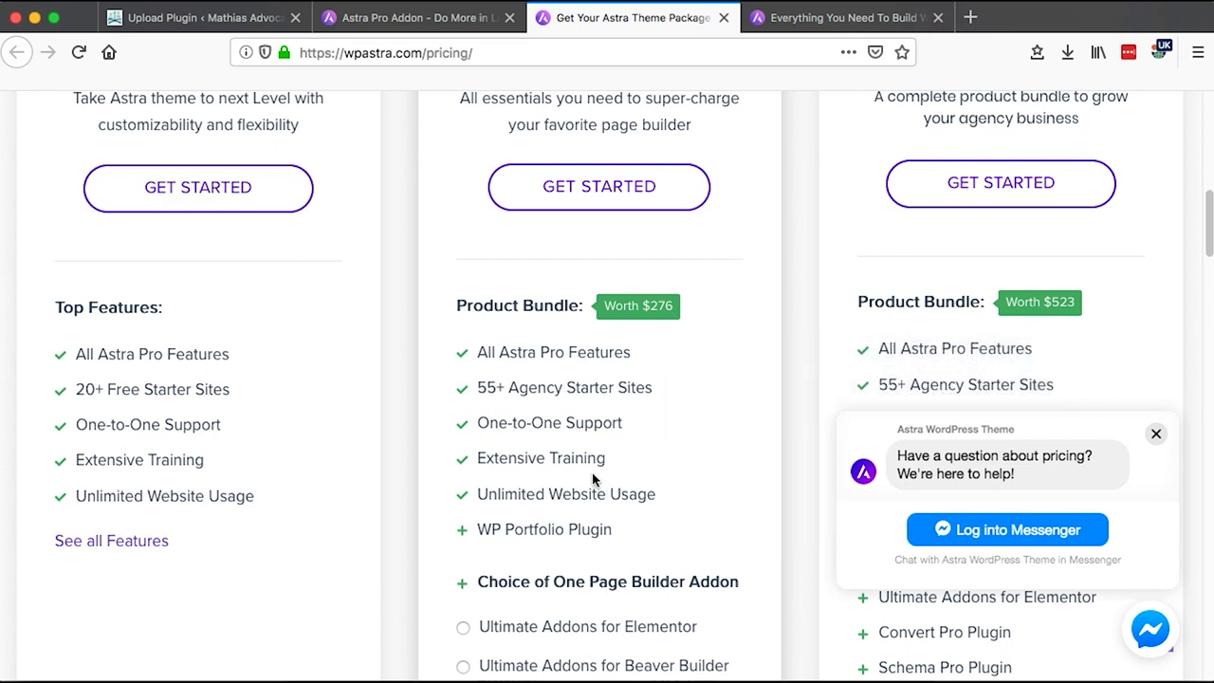
{"action": "scroll", "coordinate": [592, 474], "scroll_direction": "down", "scroll_amount": 1}
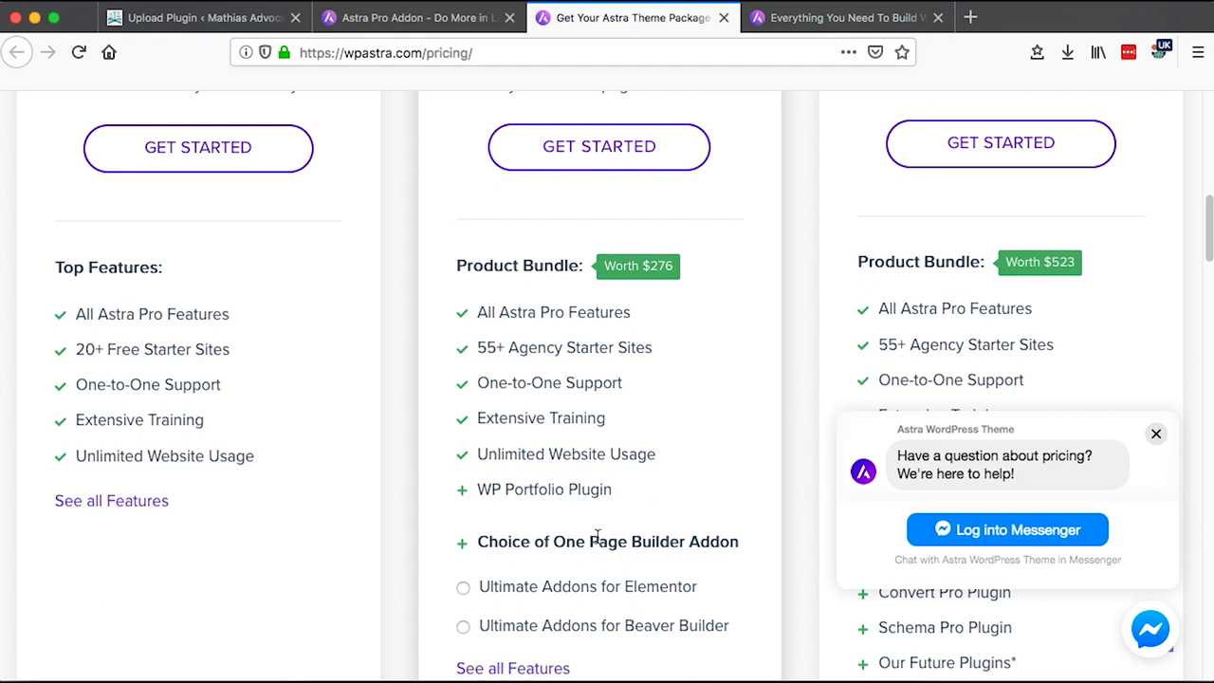
{"action": "mouse_move", "coordinate": [560, 502]}
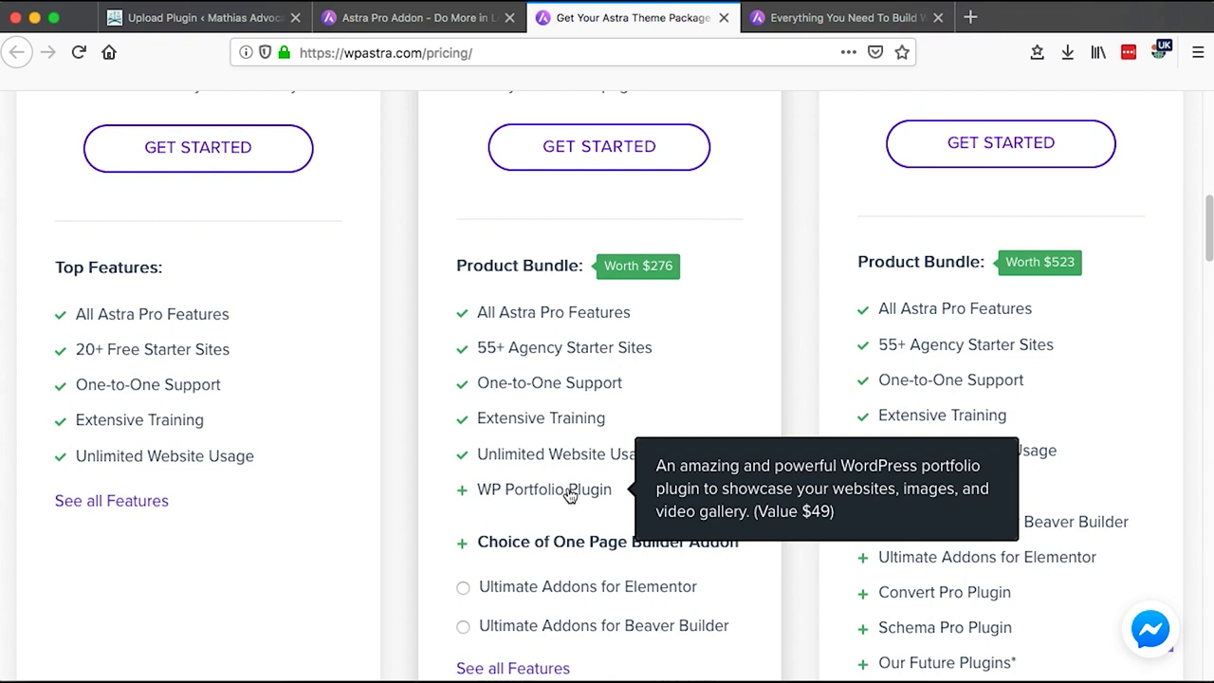
{"action": "scroll", "coordinate": [569, 495], "scroll_direction": "down", "scroll_amount": 2}
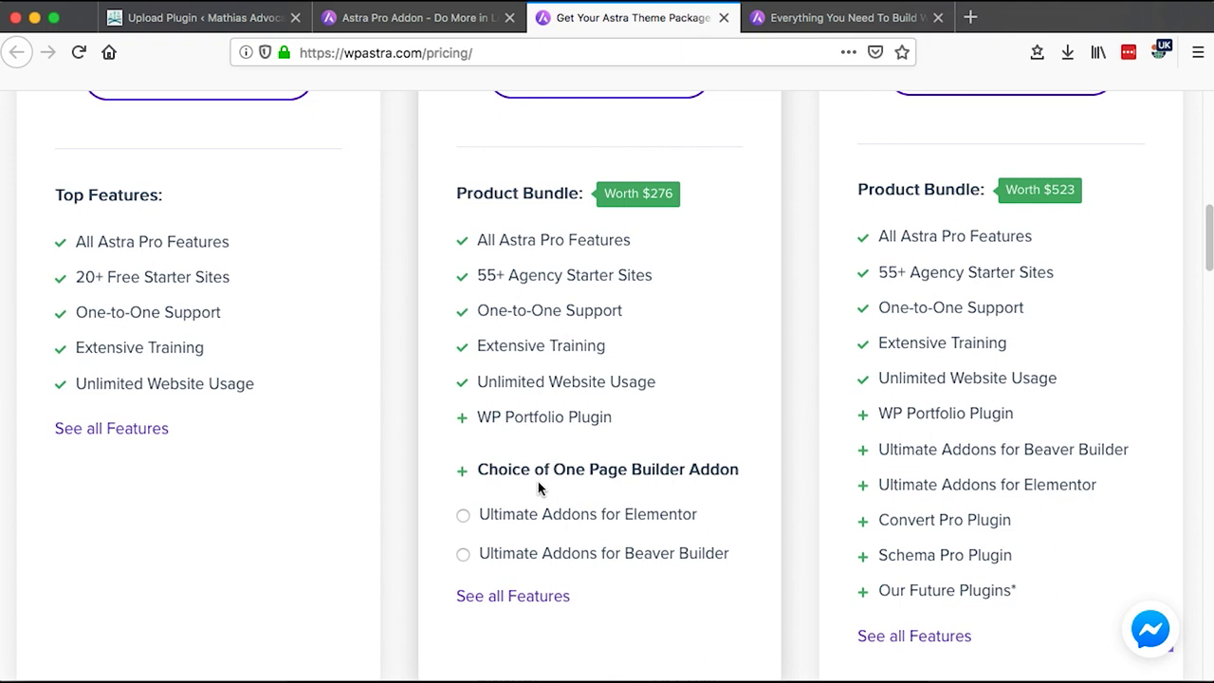
{"action": "mouse_move", "coordinate": [558, 552]}
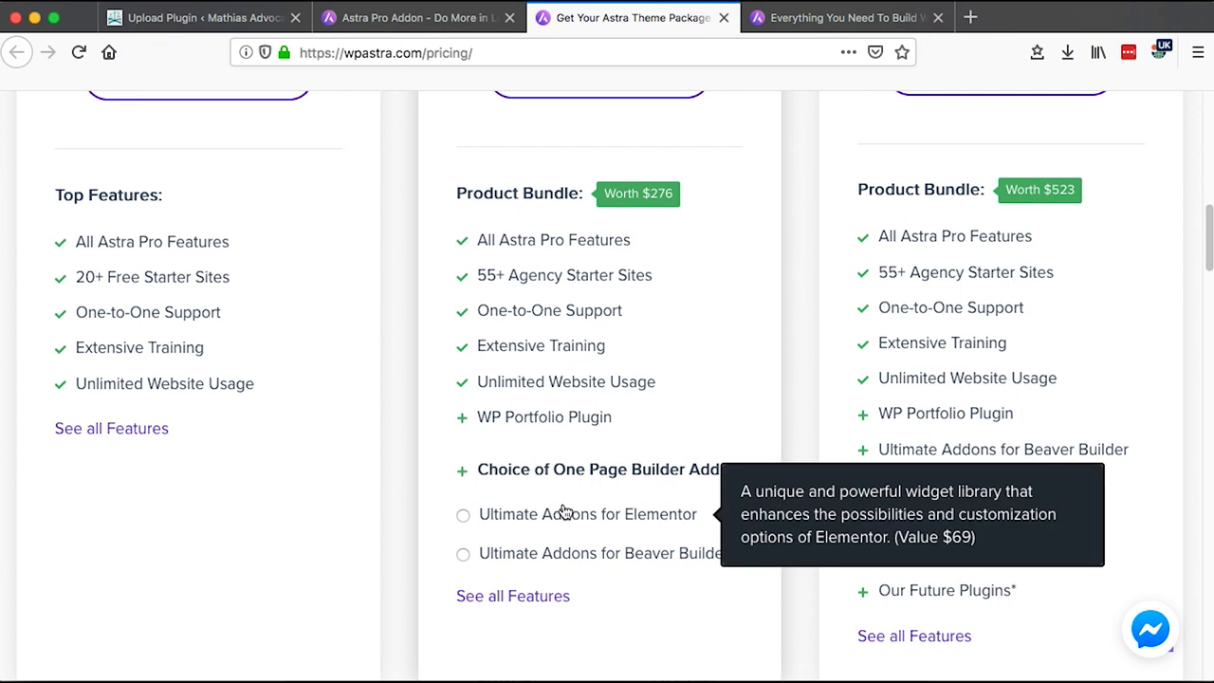
- Examine the Agency Bundle's price and contents, including WP Portfolio, Convert Pro, Schema Pro and the future plugins
{"action": "scroll", "coordinate": [563, 512], "scroll_direction": "up", "scroll_amount": 5}
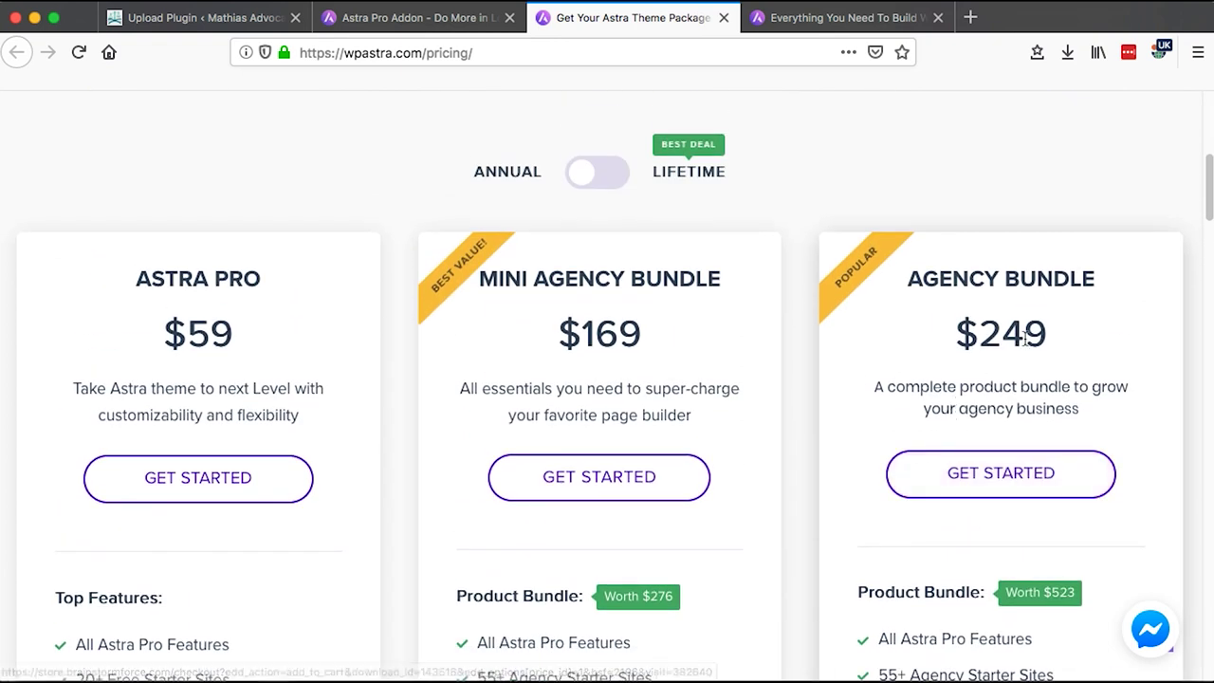
{"action": "scroll", "coordinate": [874, 562], "scroll_direction": "down", "scroll_amount": 5}
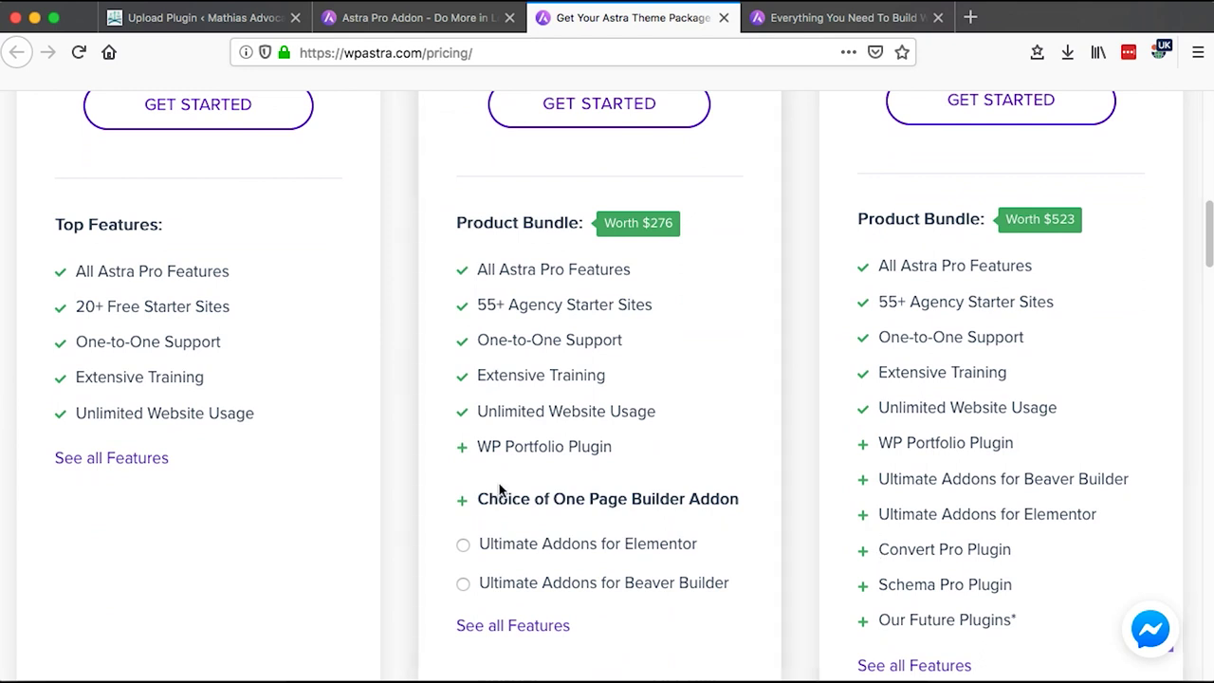
{"action": "mouse_move", "coordinate": [982, 452]}
{"action": "scroll", "coordinate": [982, 452], "scroll_direction": "down", "scroll_amount": 1}
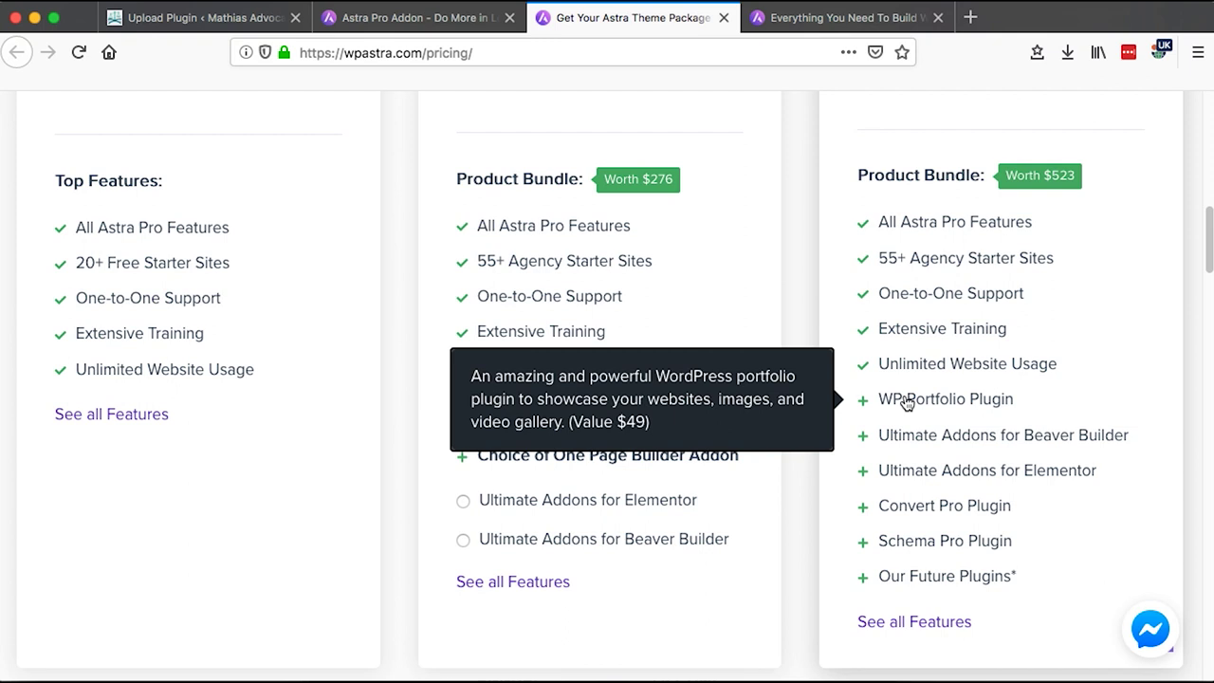
{"action": "mouse_move", "coordinate": [911, 485]}
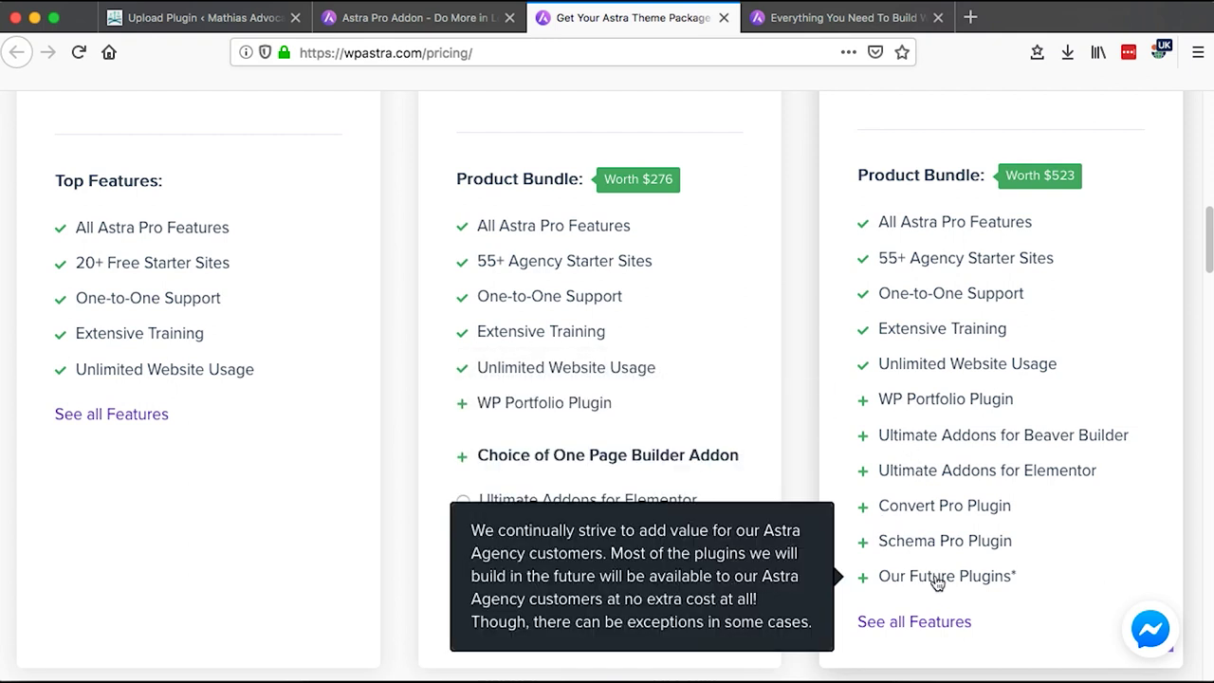
{"action": "mouse_move", "coordinate": [981, 507]}
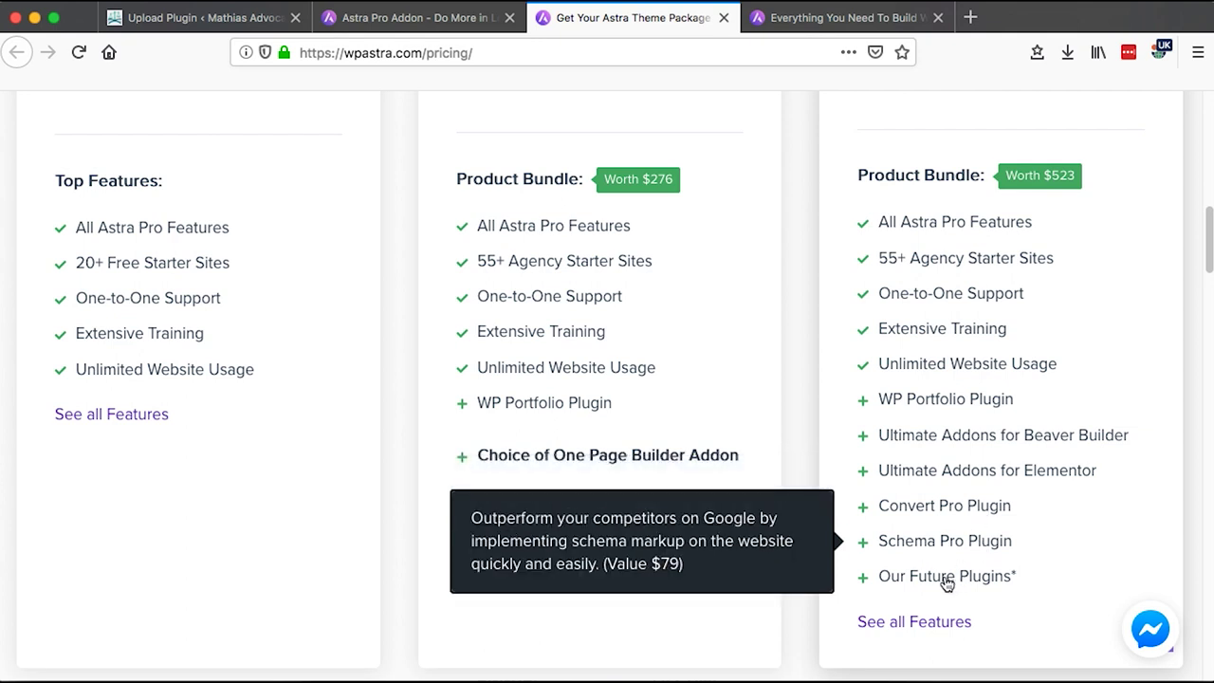
{"action": "mouse_move", "coordinate": [934, 590]}
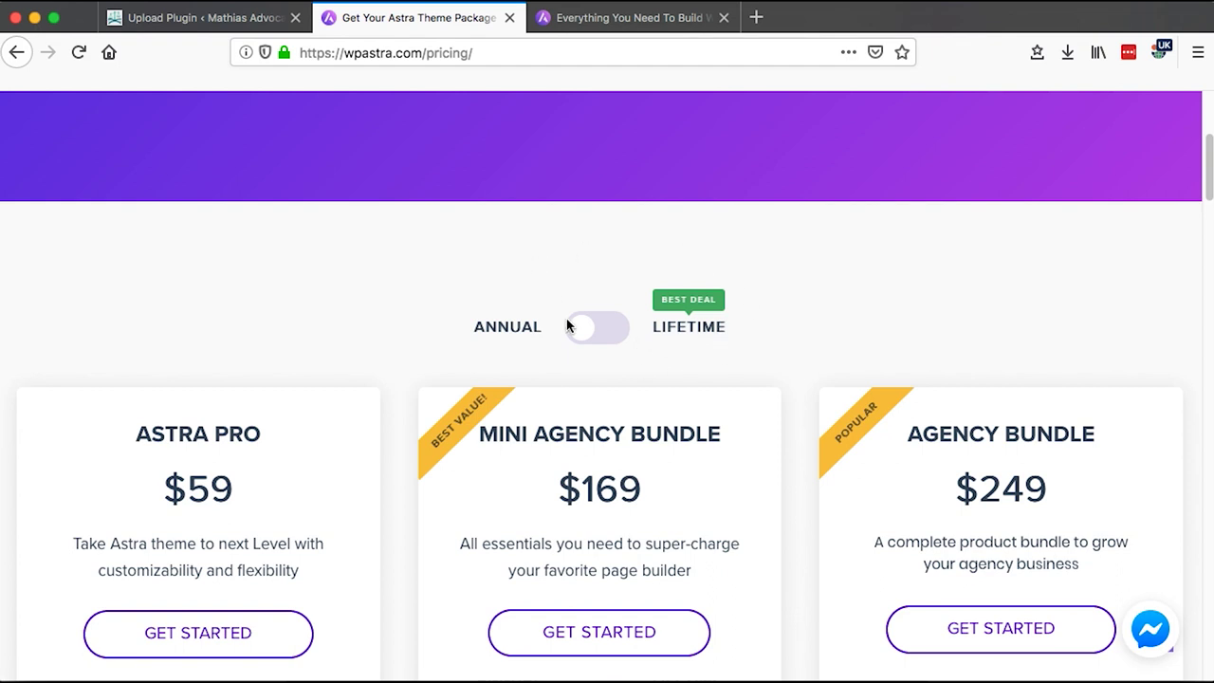
- Switch the Astra package pricing from annual to Lifetime and view the prices and features of all three packages
{"action": "left_click", "coordinate": [619, 335]}
{"action": "scroll", "coordinate": [150, 251], "scroll_direction": "down", "scroll_amount": 3}
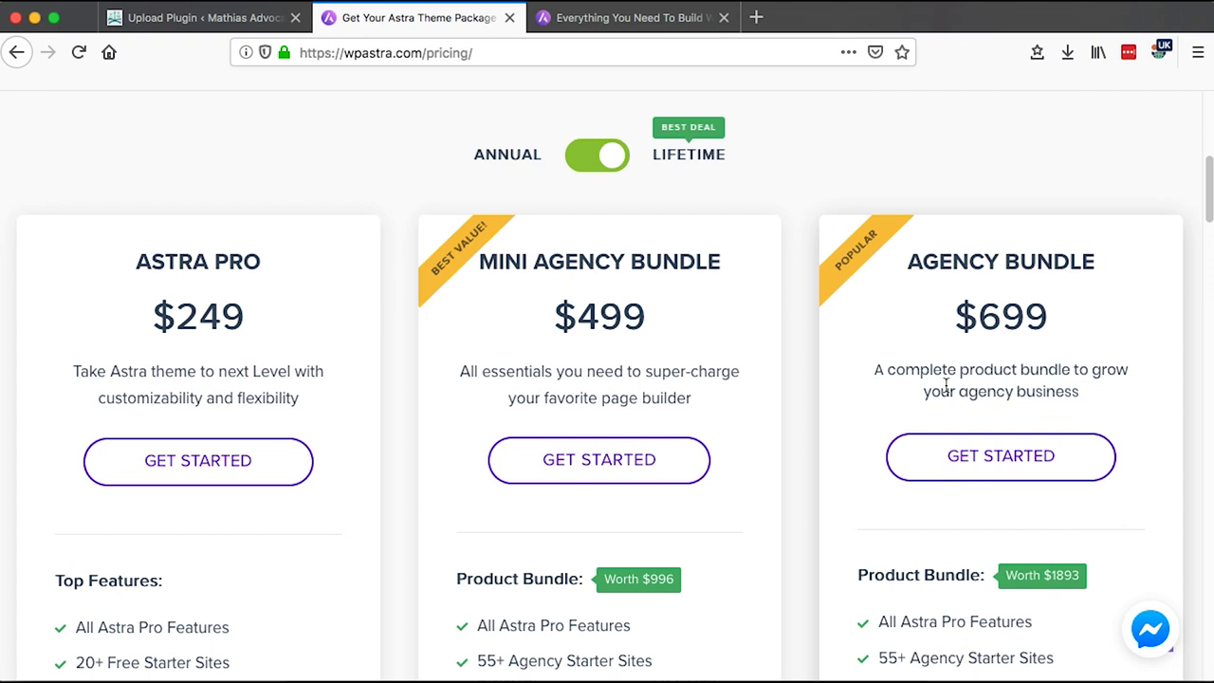
{"action": "scroll", "coordinate": [946, 384], "scroll_direction": "down", "scroll_amount": 5}
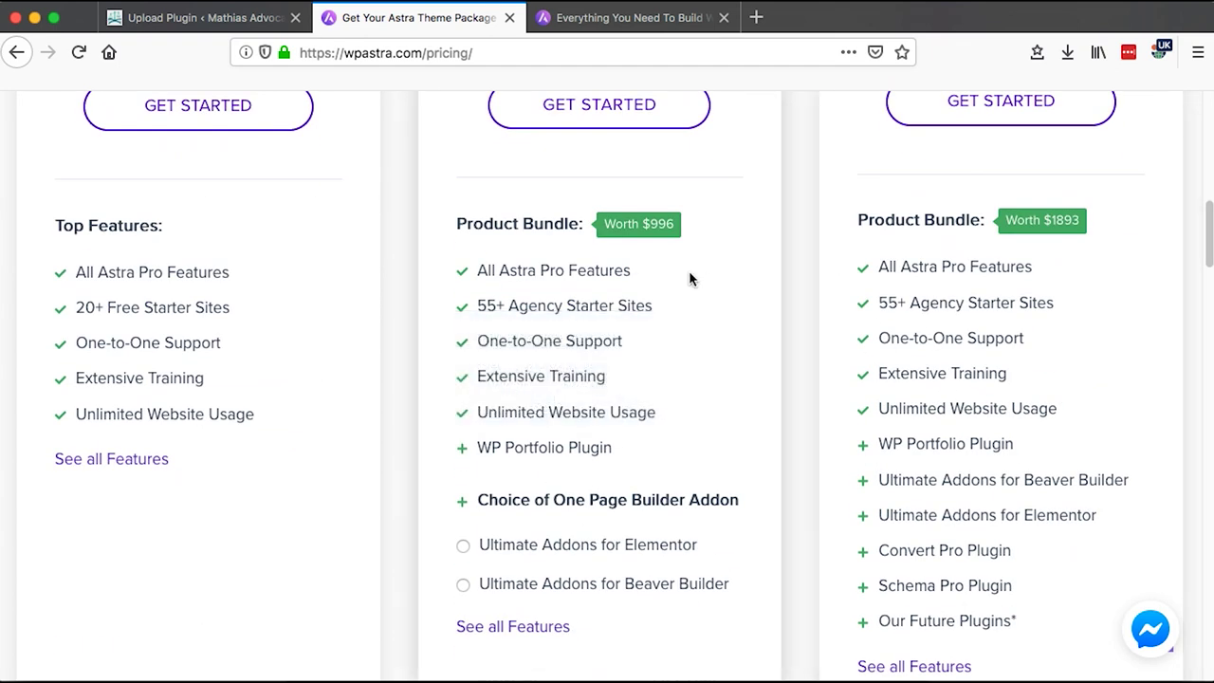
- Compare the starter site descriptions of the Astra Pro, Mini Agency Bundle and Agency Bundle packages
{"action": "mouse_move", "coordinate": [600, 421]}
{"action": "mouse_move", "coordinate": [245, 273]}
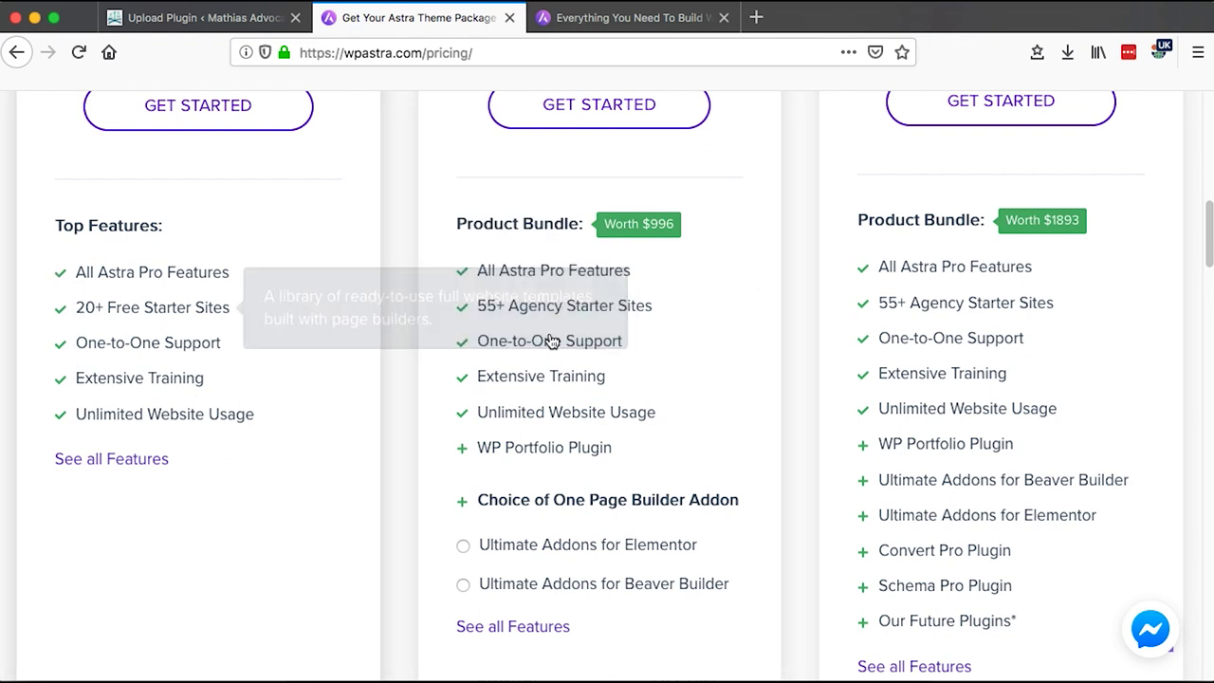
{"action": "mouse_move", "coordinate": [562, 318]}
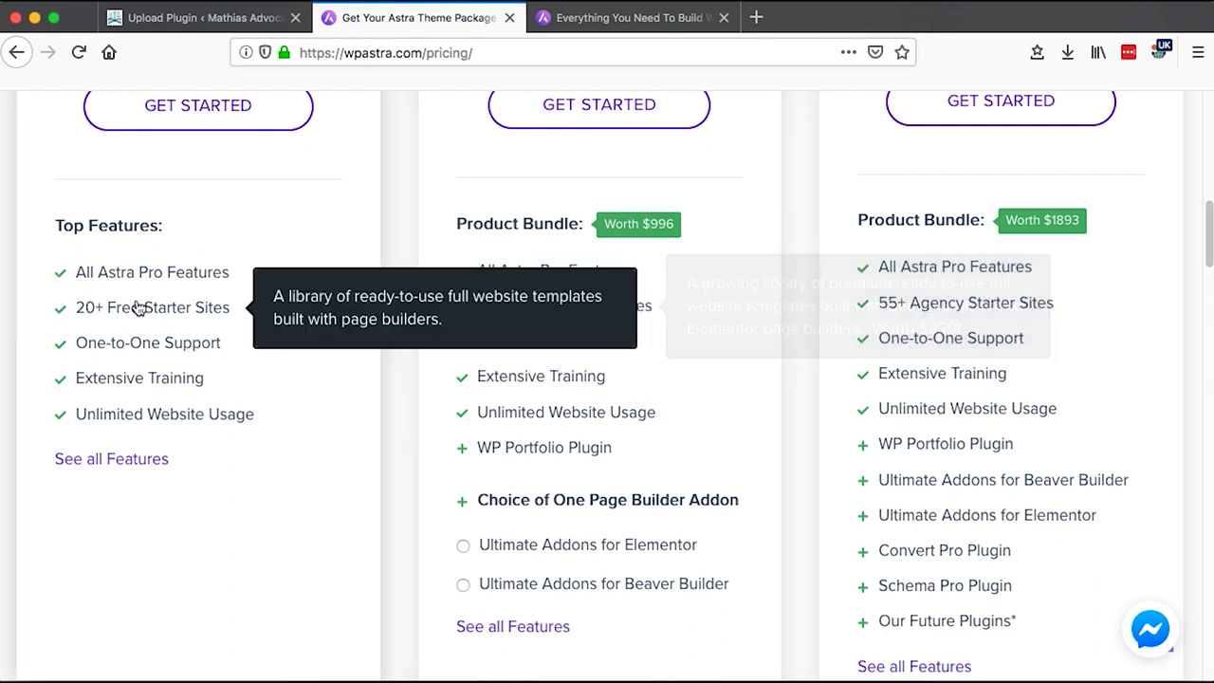
{"action": "mouse_move", "coordinate": [1047, 319]}
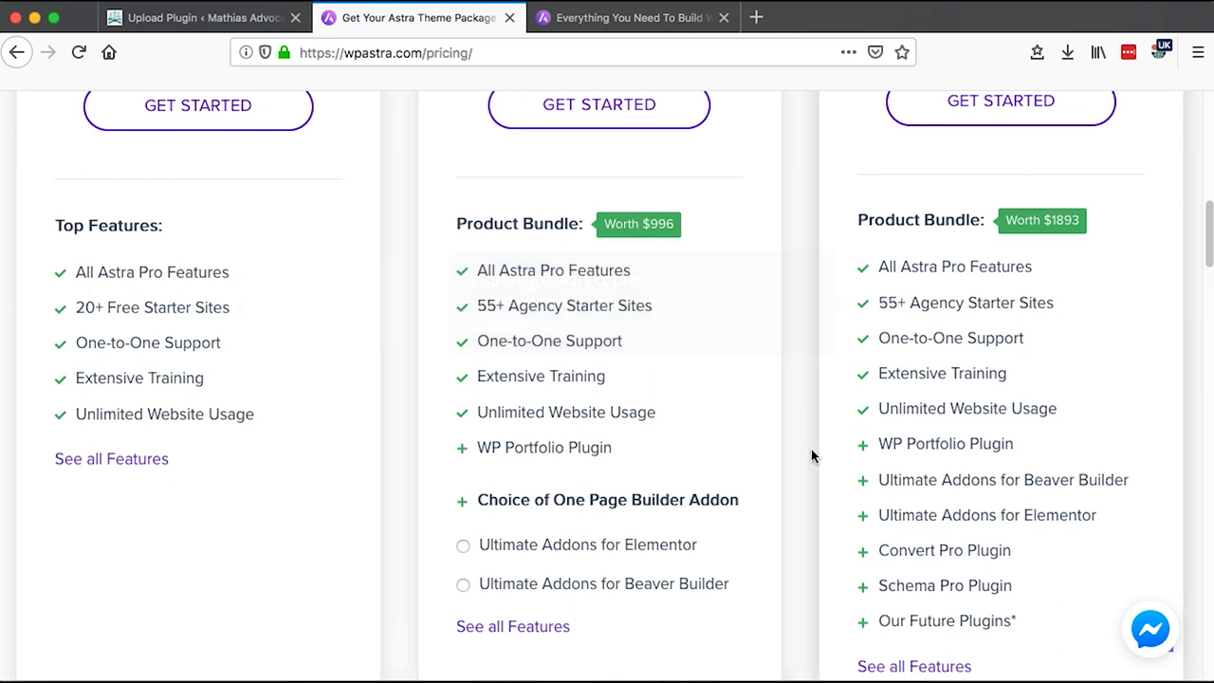
- Compare the lifetime prices and full feature lists of the three Astra packages side by side
{"action": "scroll", "coordinate": [811, 455], "scroll_direction": "down", "scroll_amount": 3}
{"action": "scroll", "coordinate": [811, 455], "scroll_direction": "up", "scroll_amount": 9}
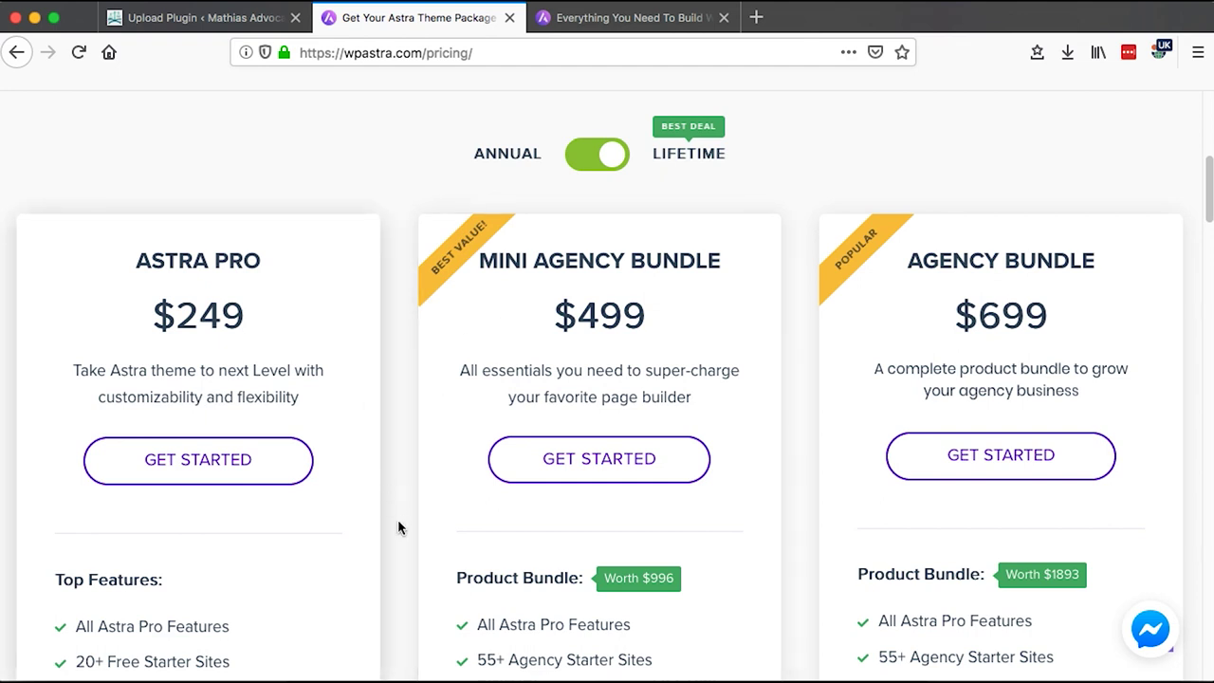
{"action": "scroll", "coordinate": [398, 522], "scroll_direction": "down", "scroll_amount": 3}
{"action": "scroll", "coordinate": [398, 522], "scroll_direction": "up", "scroll_amount": 2}
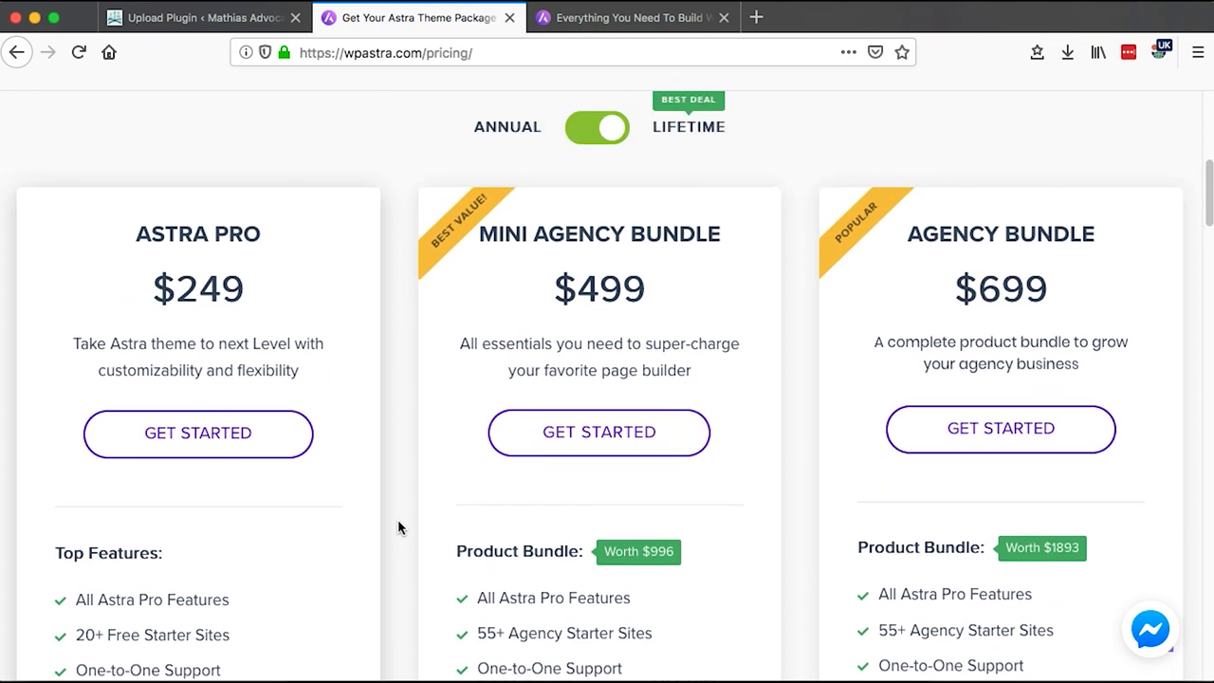
{"action": "scroll", "coordinate": [397, 519], "scroll_direction": "down", "scroll_amount": 1}
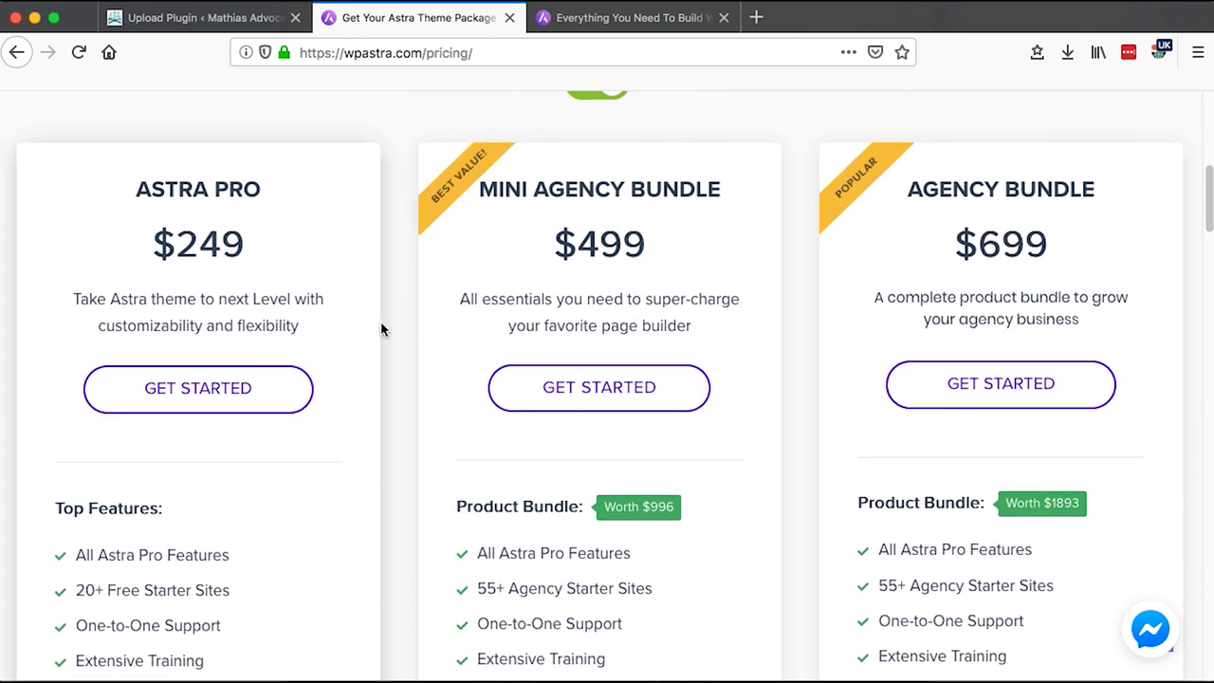
{"action": "scroll", "coordinate": [399, 403], "scroll_direction": "up", "scroll_amount": 2}
{"action": "scroll", "coordinate": [399, 403], "scroll_direction": "down", "scroll_amount": 5}
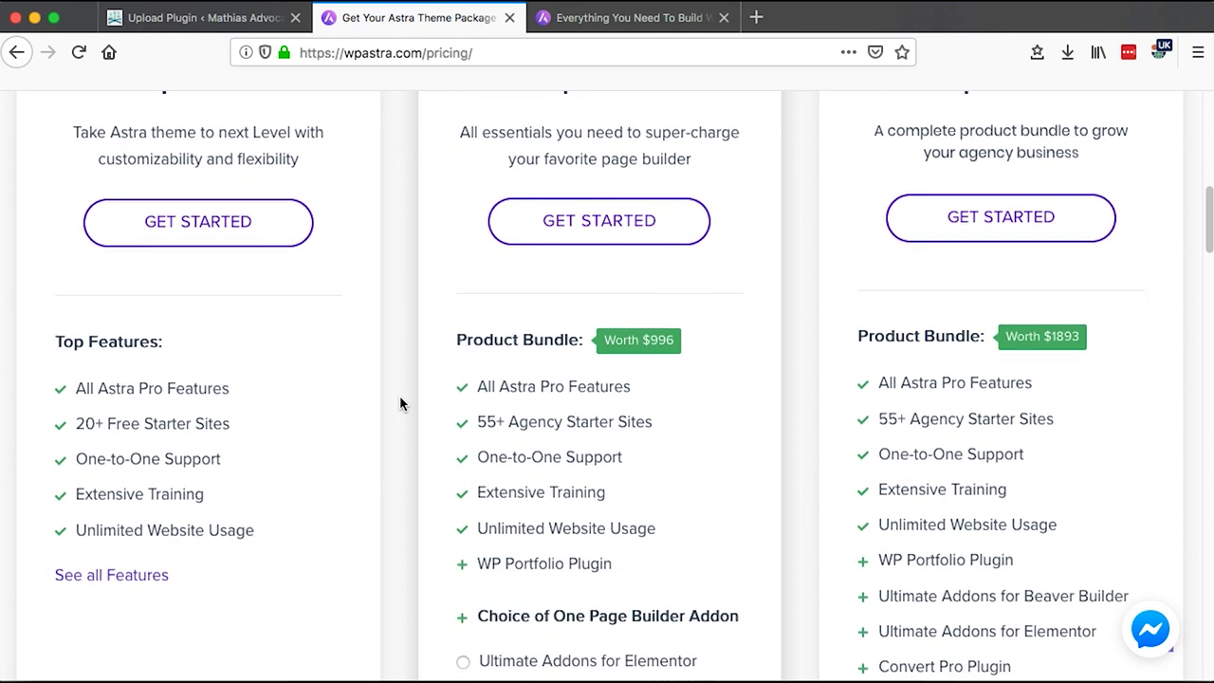
{"action": "scroll", "coordinate": [399, 403], "scroll_direction": "down", "scroll_amount": 4}
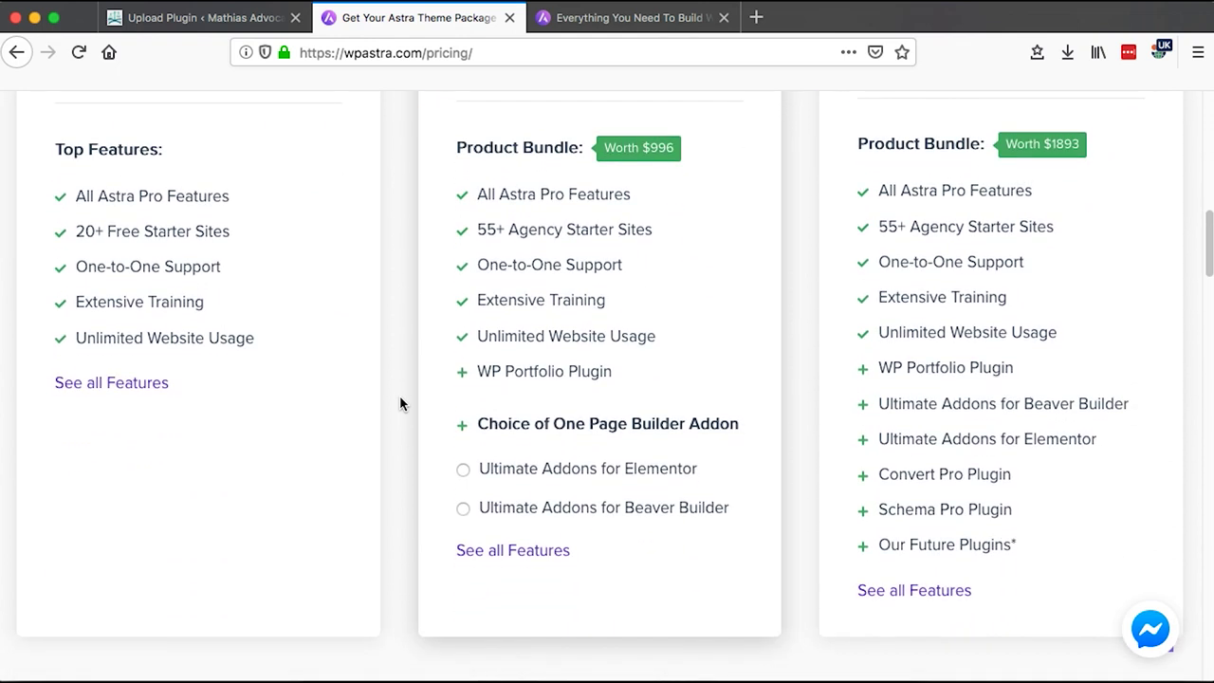
{"action": "scroll", "coordinate": [399, 403], "scroll_direction": "down", "scroll_amount": 10}
{"action": "scroll", "coordinate": [399, 403], "scroll_direction": "up", "scroll_amount": 17}
{"action": "scroll", "coordinate": [400, 403], "scroll_direction": "up", "scroll_amount": 3}
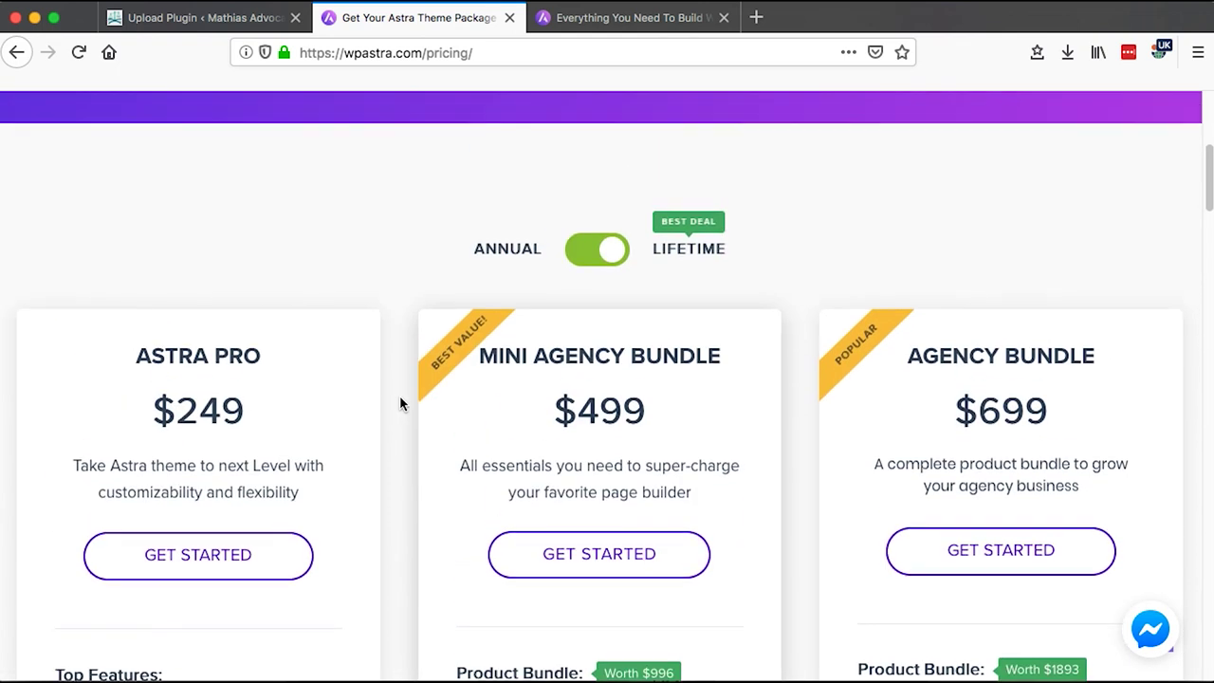
- Review the lifetime Agency Bundle's contents, reading the descriptions of Extensive Training and Convert Pro Plugin
{"action": "scroll", "coordinate": [969, 427], "scroll_direction": "down", "scroll_amount": 8}
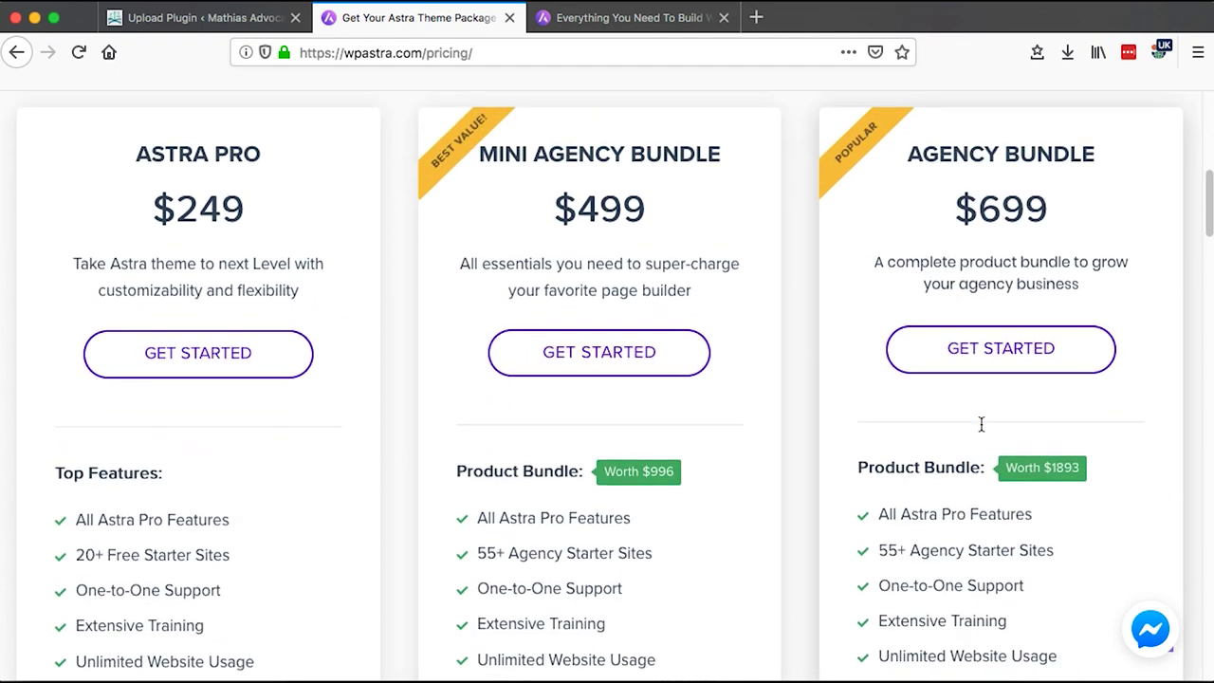
{"action": "scroll", "coordinate": [983, 432], "scroll_direction": "down", "scroll_amount": 1}
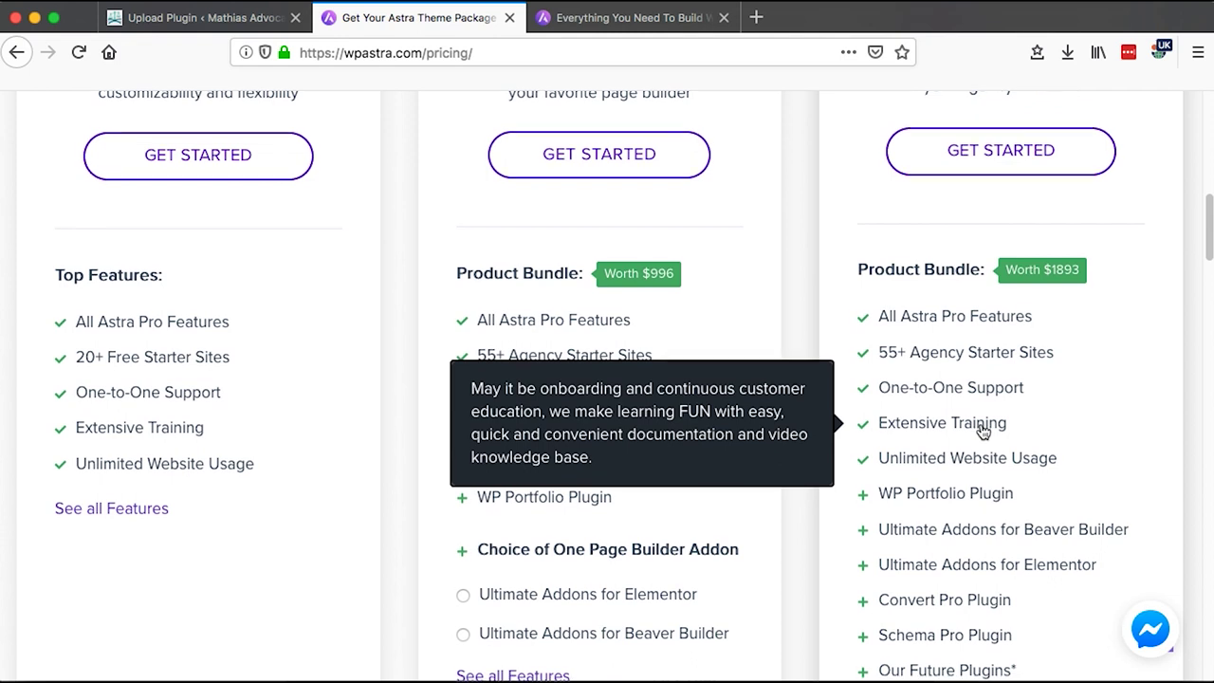
{"action": "scroll", "coordinate": [984, 431], "scroll_direction": "down", "scroll_amount": 4}
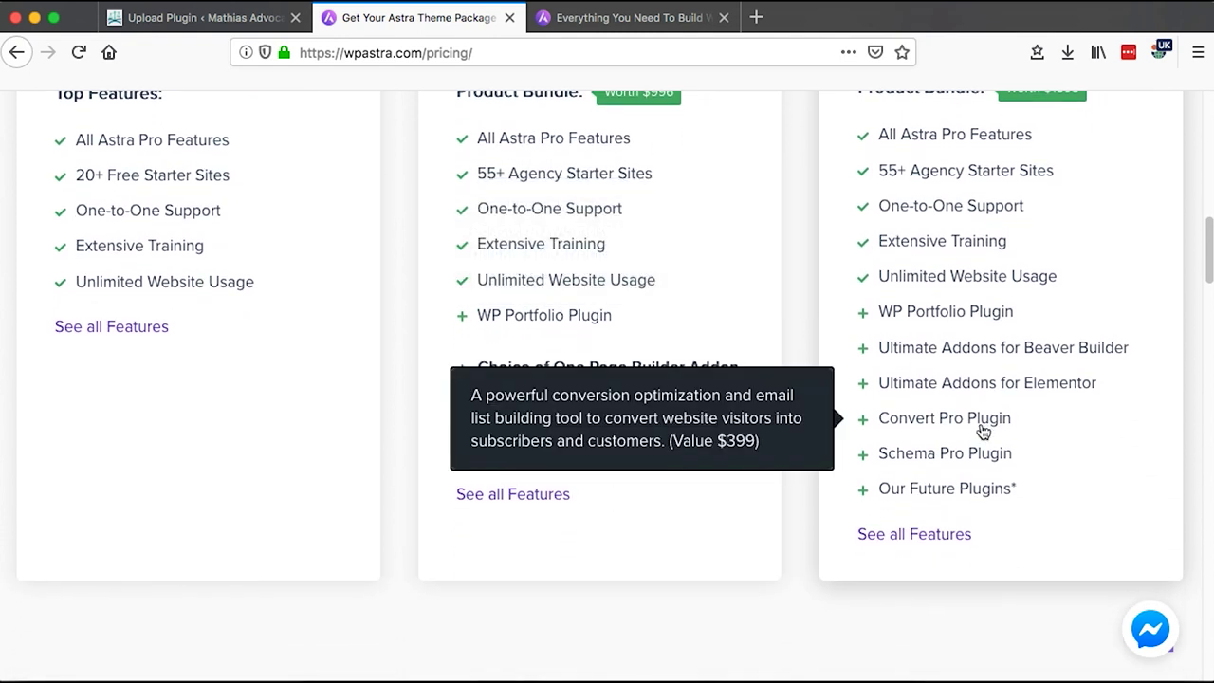
{"action": "scroll", "coordinate": [984, 432], "scroll_direction": "up", "scroll_amount": 14}
{"action": "scroll", "coordinate": [672, 420], "scroll_direction": "down", "scroll_amount": 1}
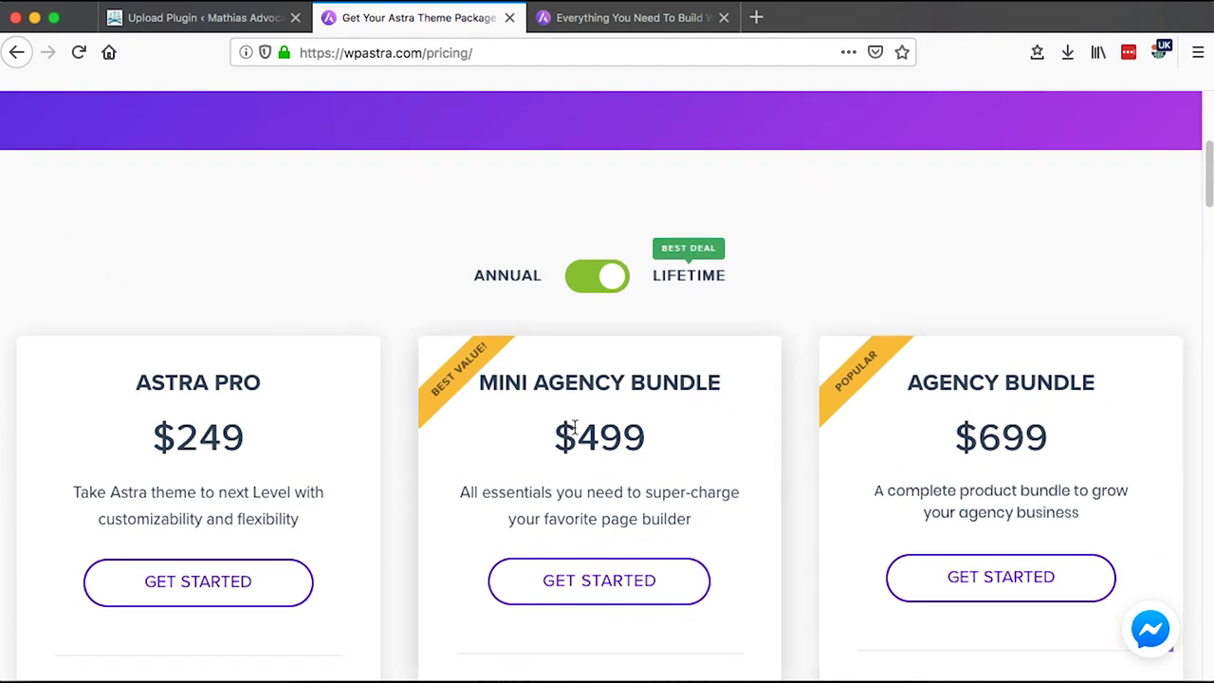
- Check the page builder addon choices included in the lifetime Mini Agency Bundle
{"action": "scroll", "coordinate": [575, 431], "scroll_direction": "down", "scroll_amount": 6}
{"action": "scroll", "coordinate": [574, 428], "scroll_direction": "down", "scroll_amount": 5}
{"action": "mouse_move", "coordinate": [556, 512]}
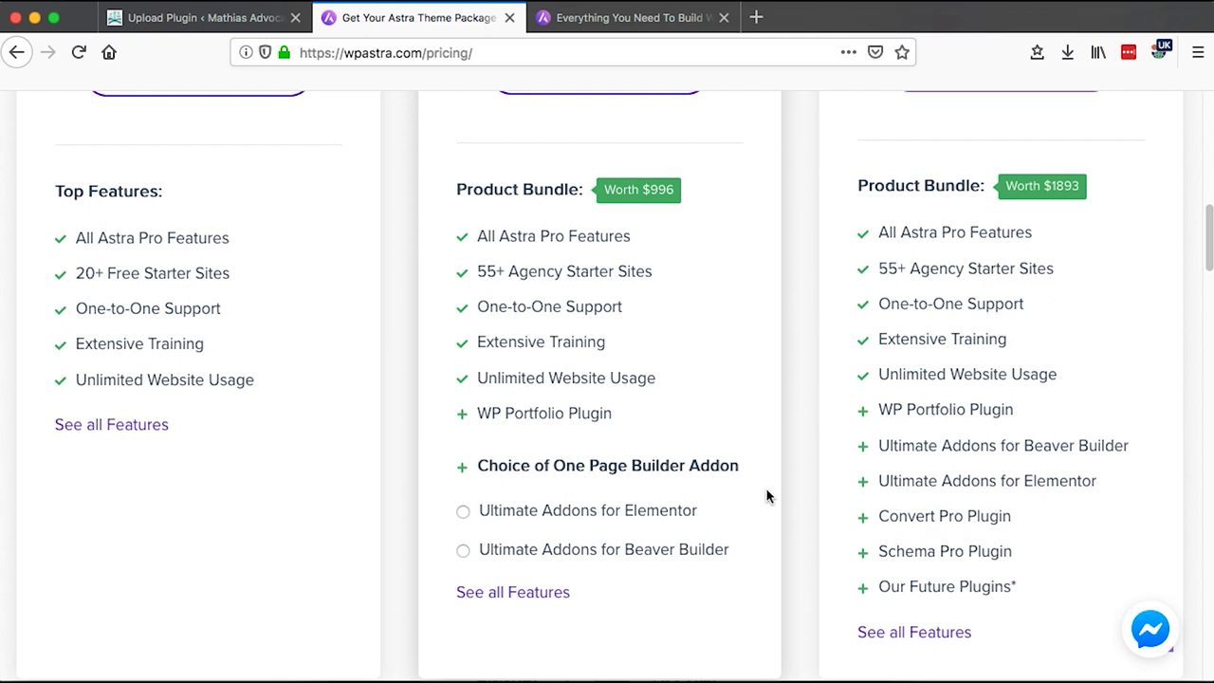
- Check the lifetime Agency Bundle's price, addons and future plugins, and return to the pricing page's introduction
{"action": "scroll", "coordinate": [970, 434], "scroll_direction": "up", "scroll_amount": 6}
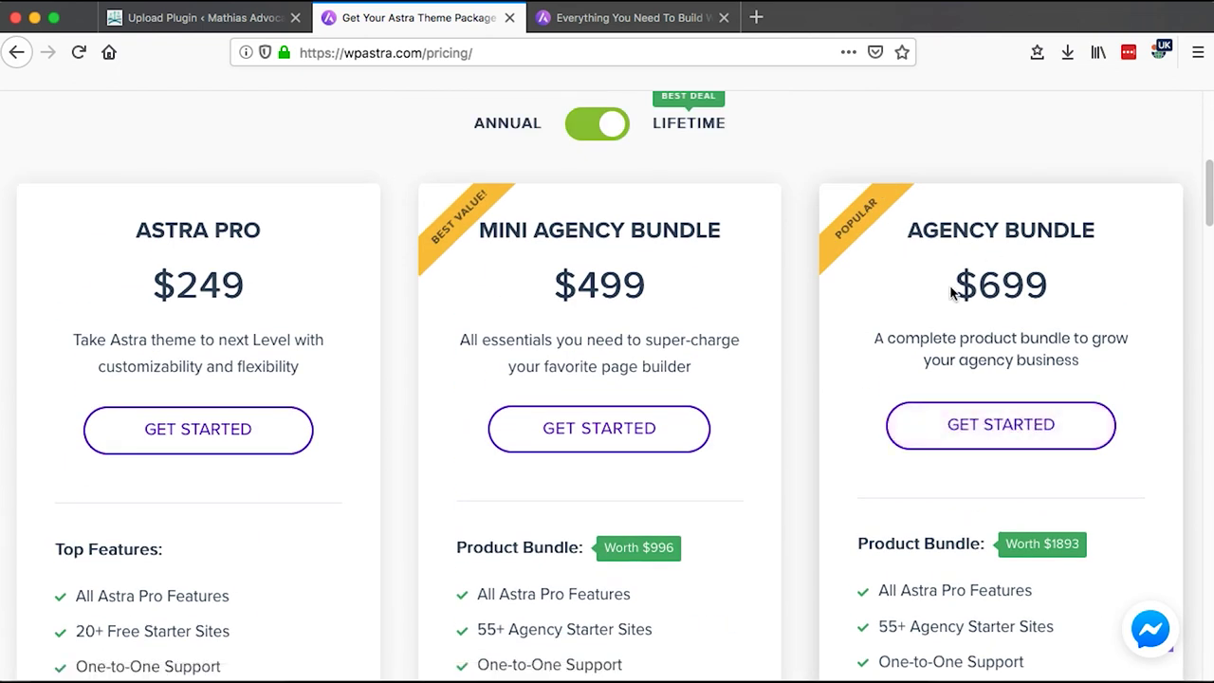
{"action": "scroll", "coordinate": [968, 423], "scroll_direction": "down", "scroll_amount": 10}
{"action": "scroll", "coordinate": [968, 423], "scroll_direction": "up", "scroll_amount": 3}
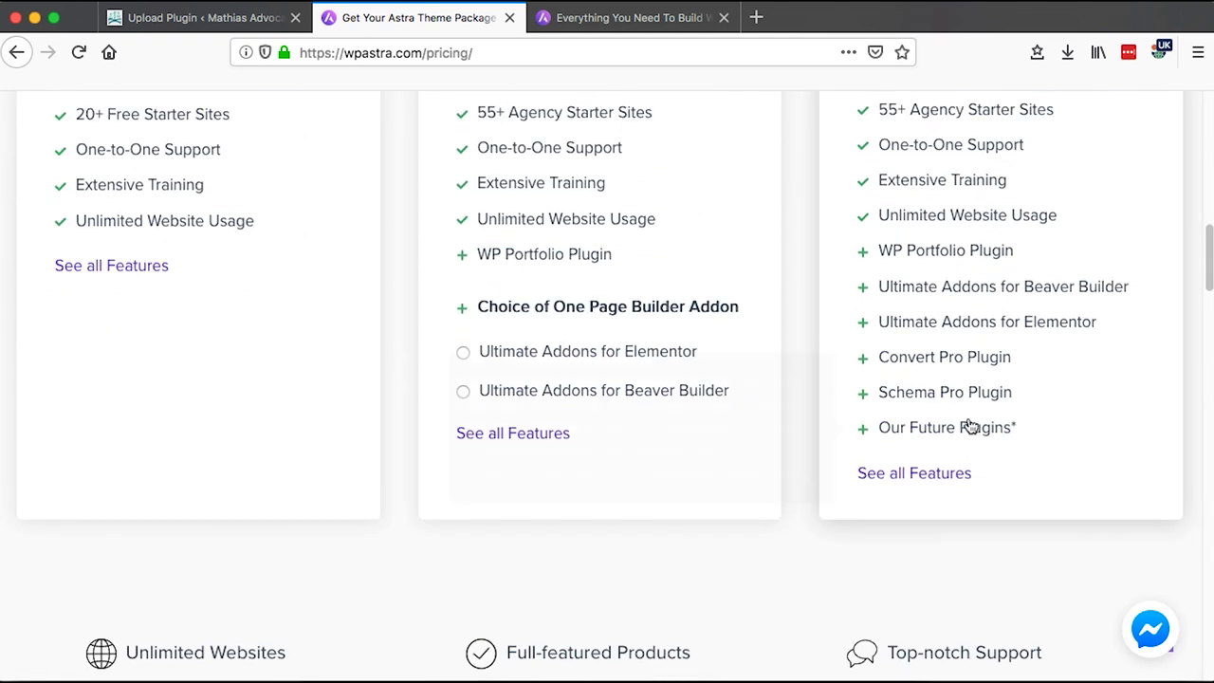
{"action": "mouse_move", "coordinate": [969, 426]}
{"action": "mouse_move", "coordinate": [944, 303]}
{"action": "scroll", "coordinate": [830, 281], "scroll_direction": "up", "scroll_amount": 6}
{"action": "scroll", "coordinate": [831, 282], "scroll_direction": "up", "scroll_amount": 5}
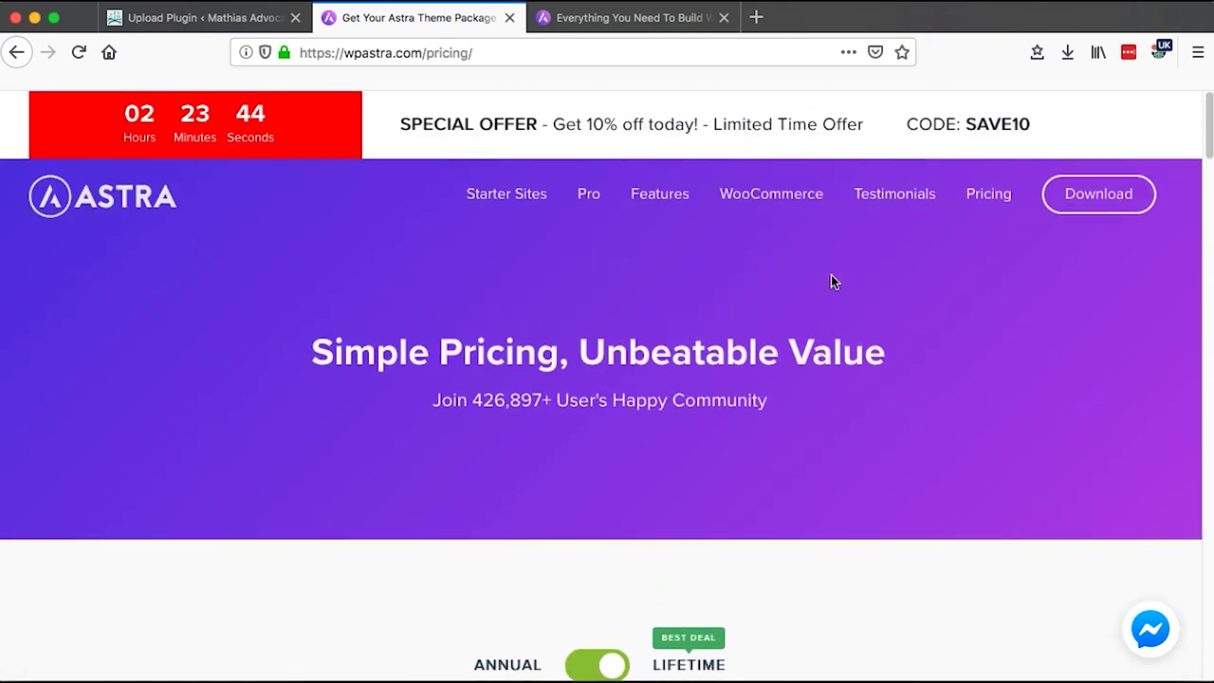
- Weigh the three lifetime package prices against their bundled plugins once more
{"action": "scroll", "coordinate": [831, 282], "scroll_direction": "down", "scroll_amount": 5}
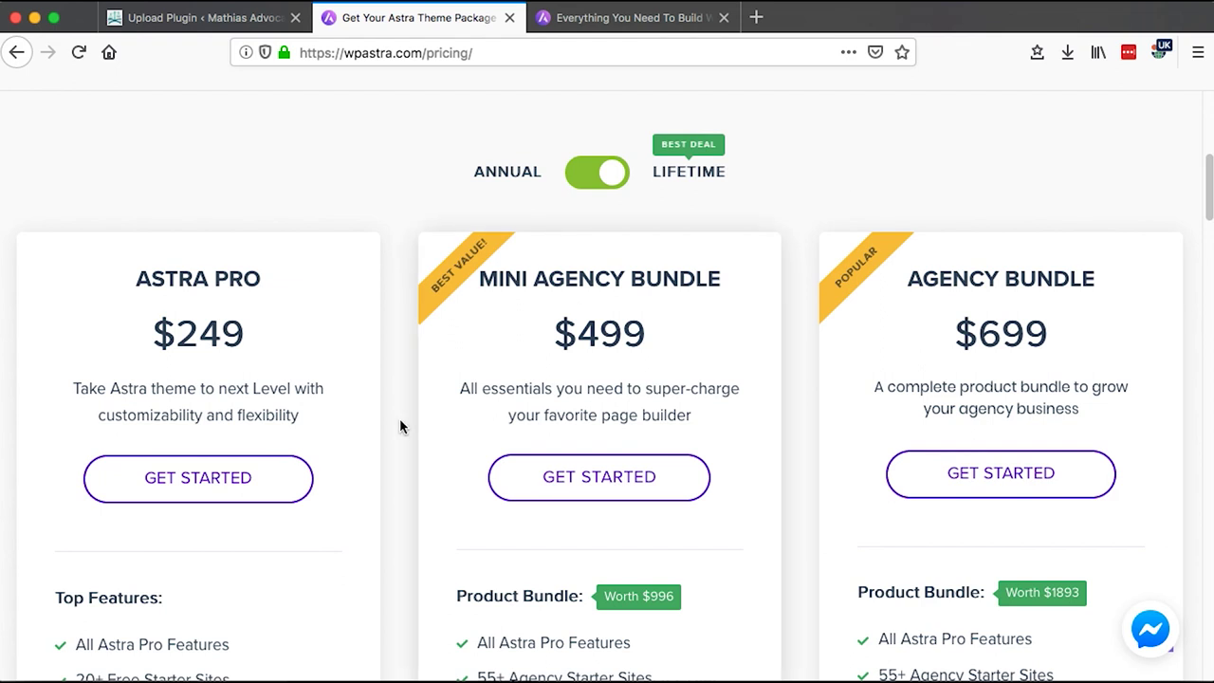
{"action": "scroll", "coordinate": [802, 438], "scroll_direction": "down", "scroll_amount": 6}
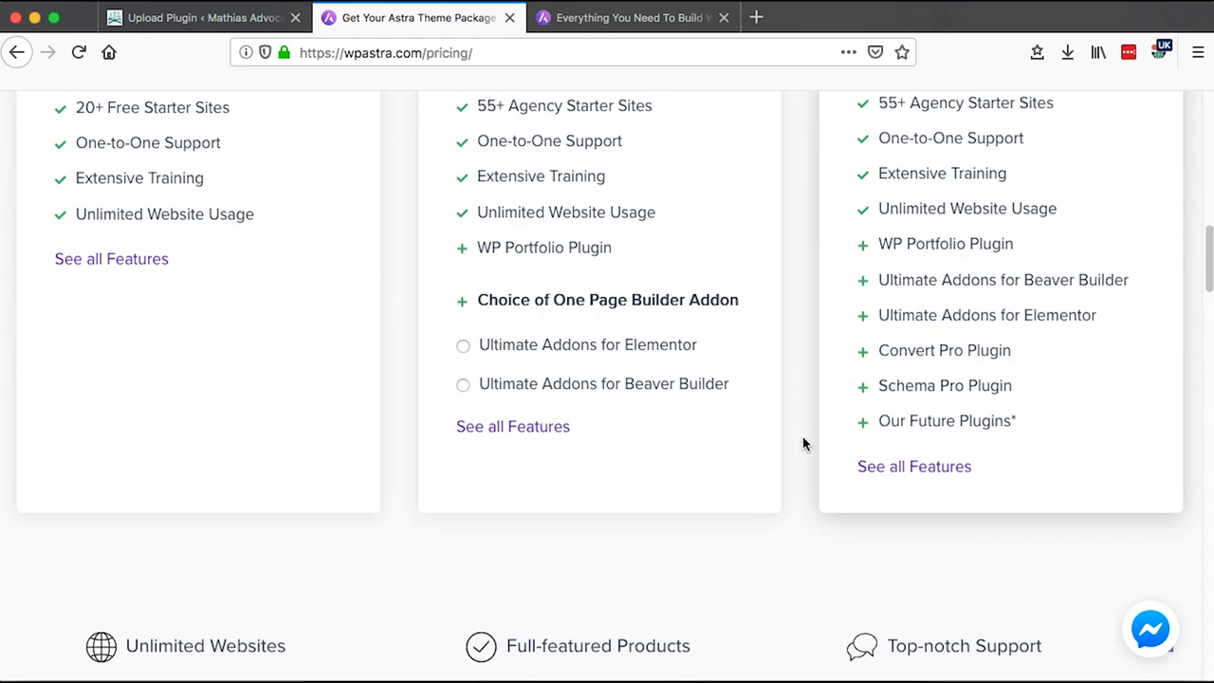
{"action": "scroll", "coordinate": [802, 439], "scroll_direction": "up", "scroll_amount": 8}
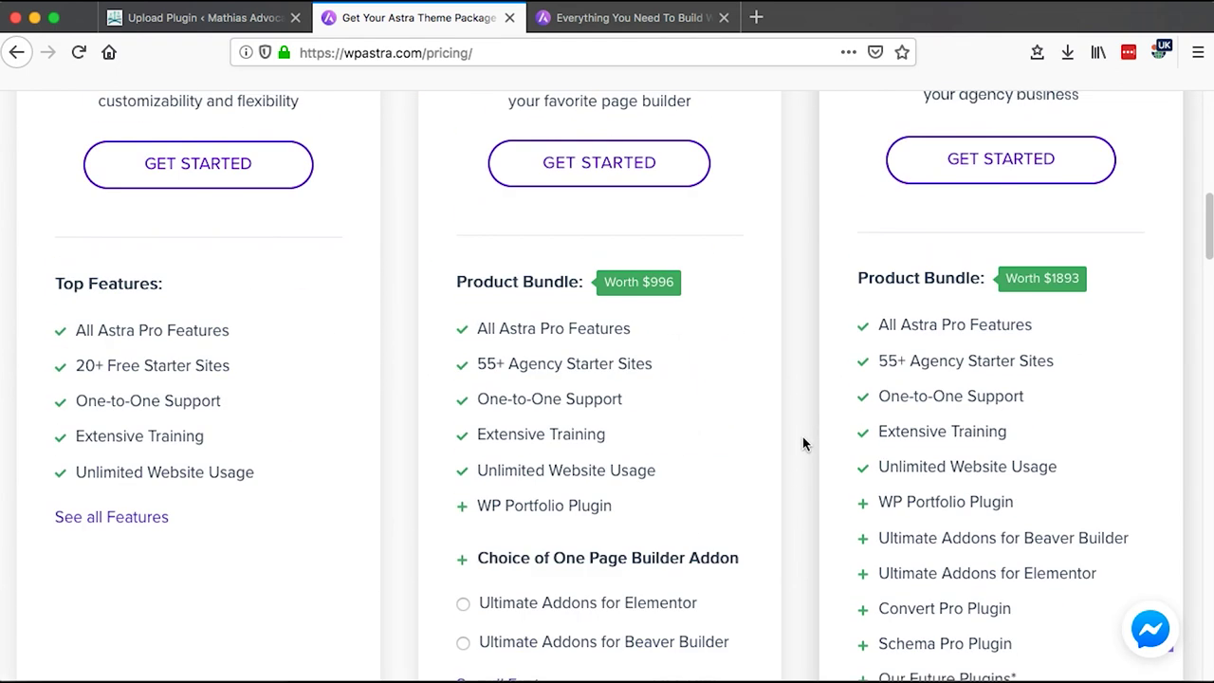
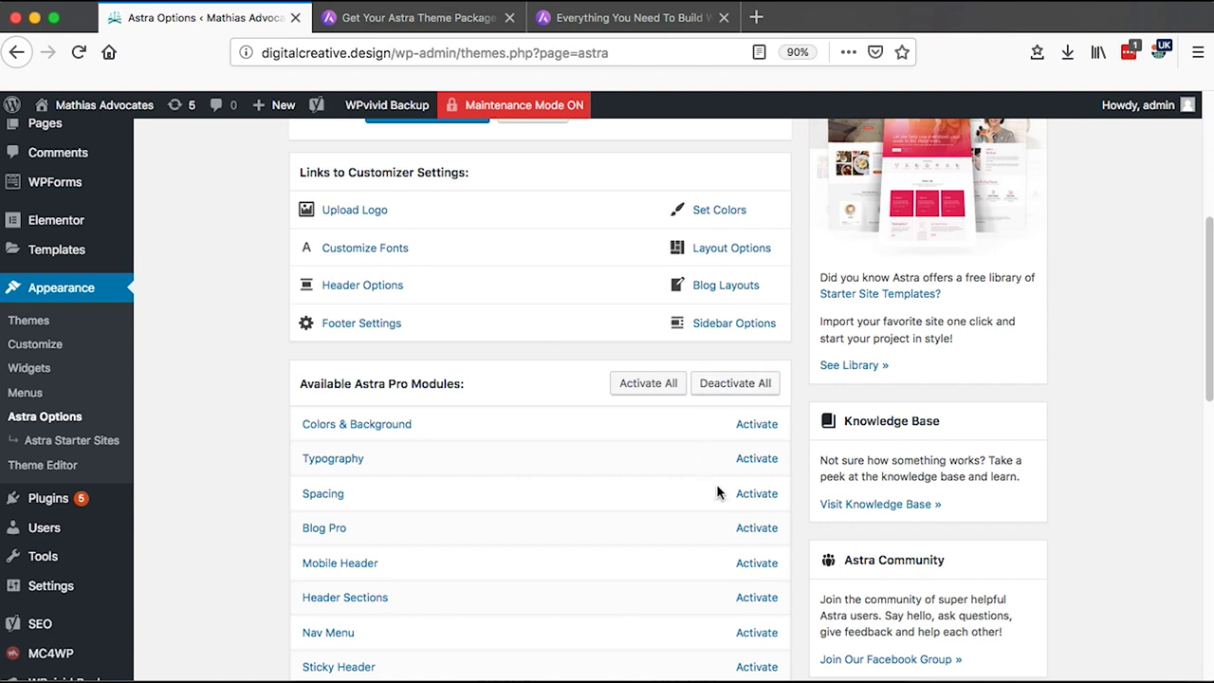
- Examine the available Astra Pro modules and the free extension plugins on the Astra Options page in WordPress
{"action": "scroll", "coordinate": [722, 495], "scroll_direction": "up", "scroll_amount": 2}
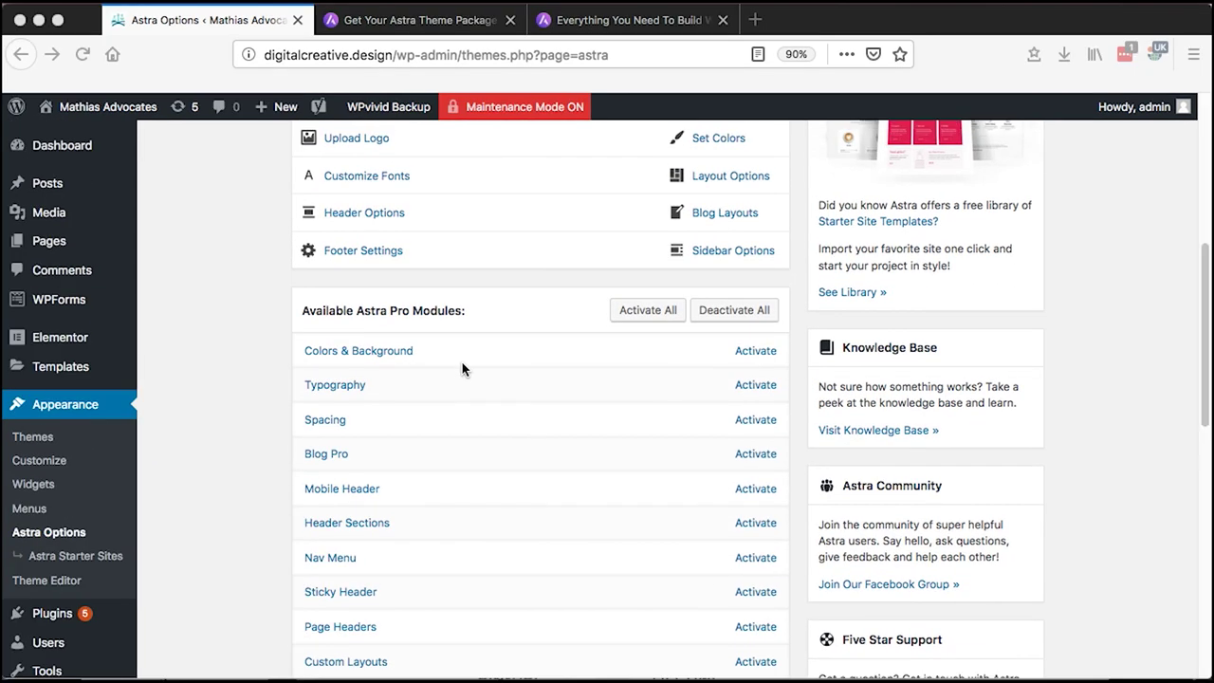
{"action": "scroll", "coordinate": [464, 369], "scroll_direction": "down", "scroll_amount": 4}
{"action": "scroll", "coordinate": [464, 369], "scroll_direction": "up", "scroll_amount": 2}
{"action": "scroll", "coordinate": [462, 368], "scroll_direction": "down", "scroll_amount": 1}
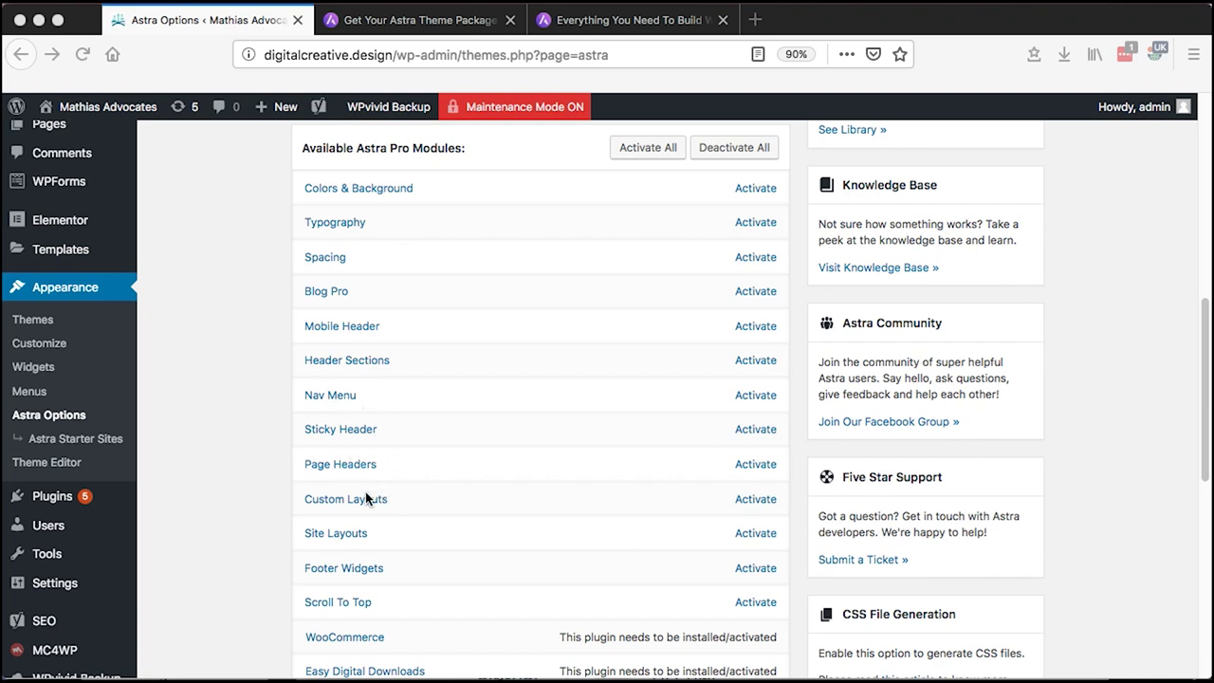
{"action": "scroll", "coordinate": [322, 521], "scroll_direction": "down", "scroll_amount": 1}
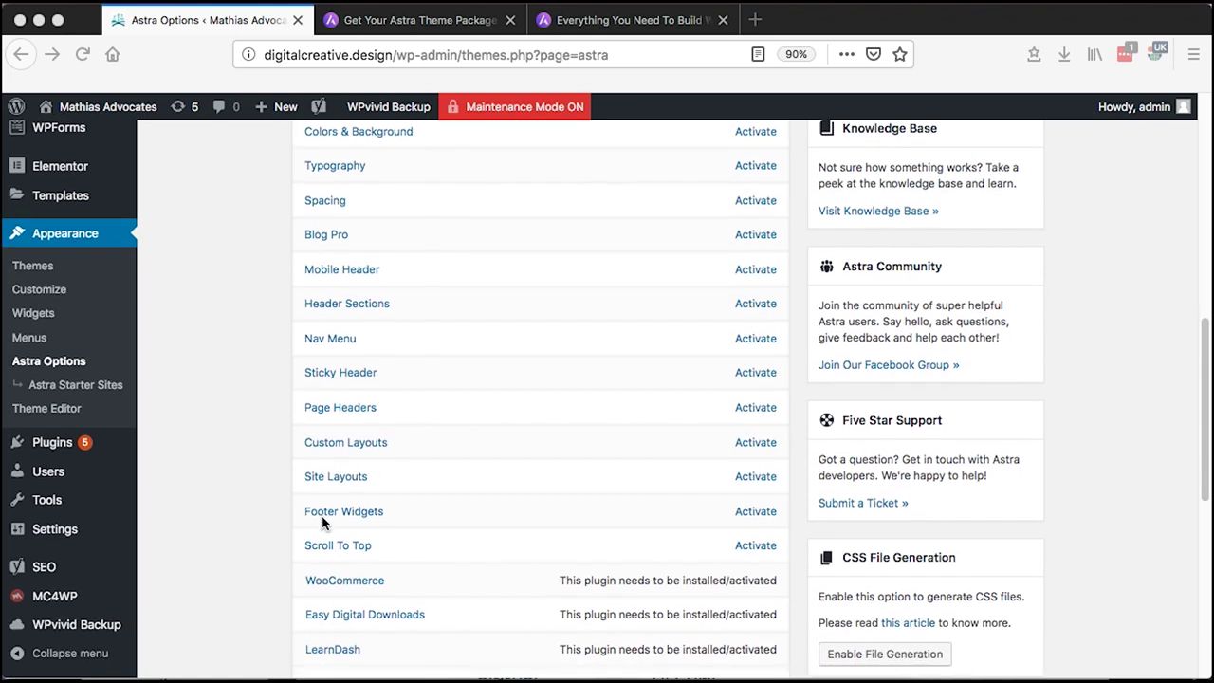
{"action": "scroll", "coordinate": [396, 477], "scroll_direction": "down", "scroll_amount": 1}
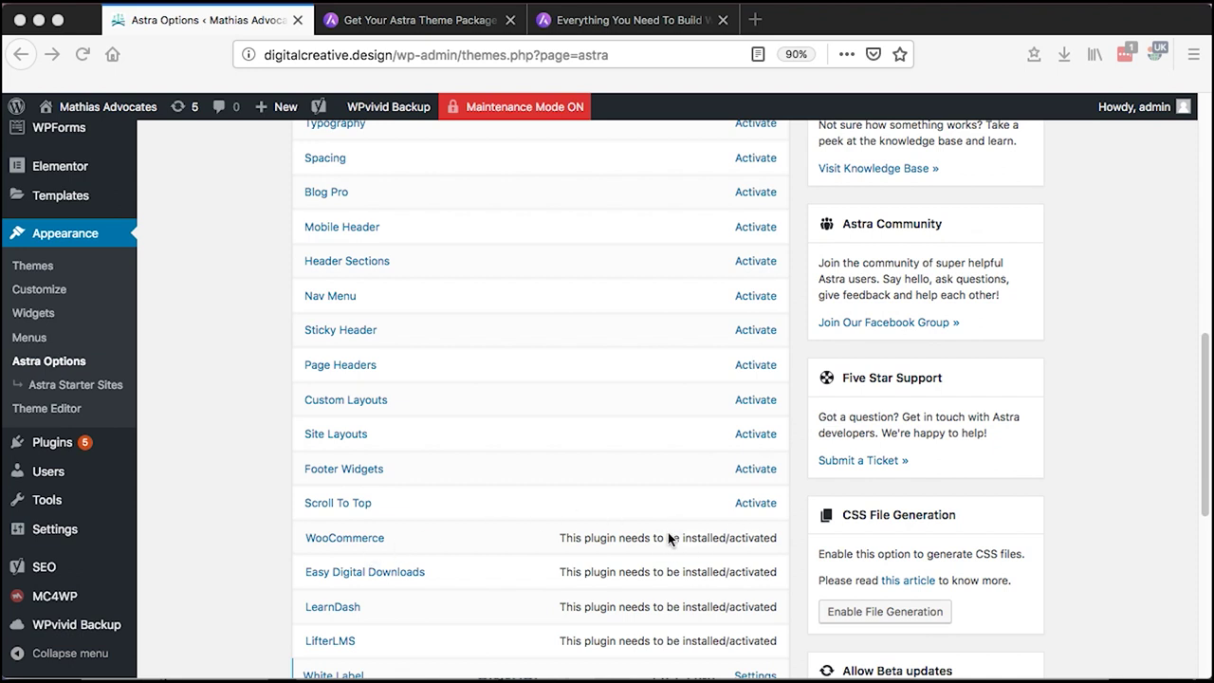
{"action": "scroll", "coordinate": [659, 549], "scroll_direction": "down", "scroll_amount": 1}
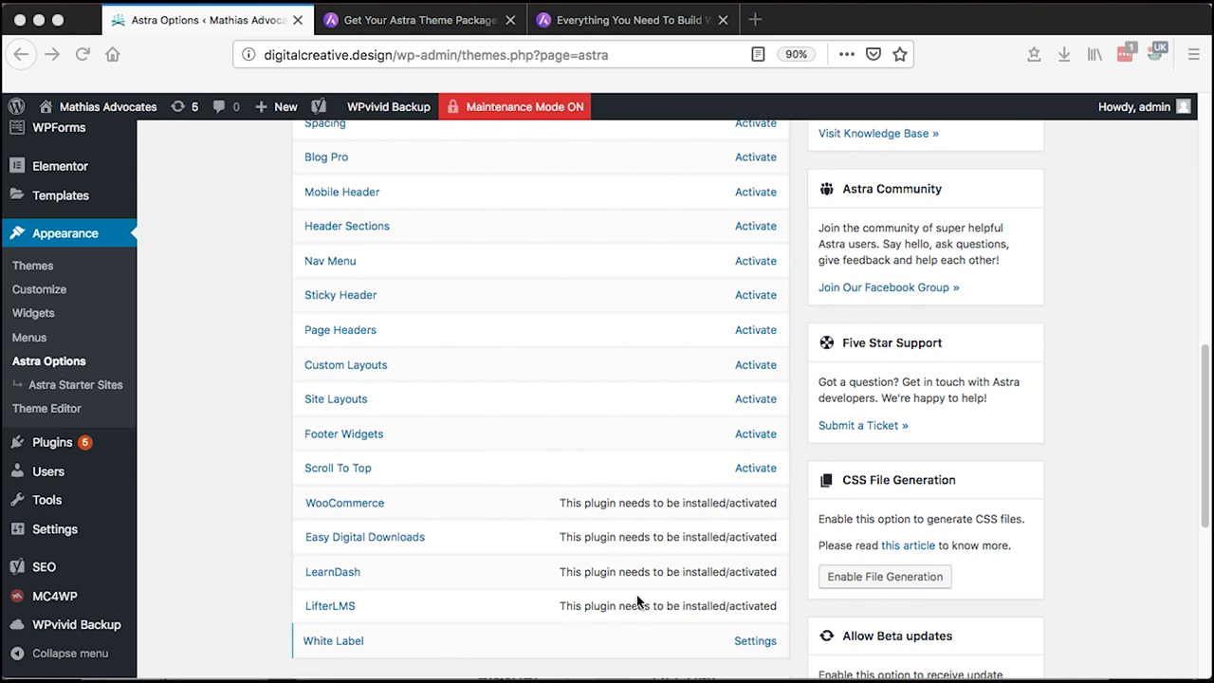
{"action": "scroll", "coordinate": [637, 598], "scroll_direction": "down", "scroll_amount": 10}
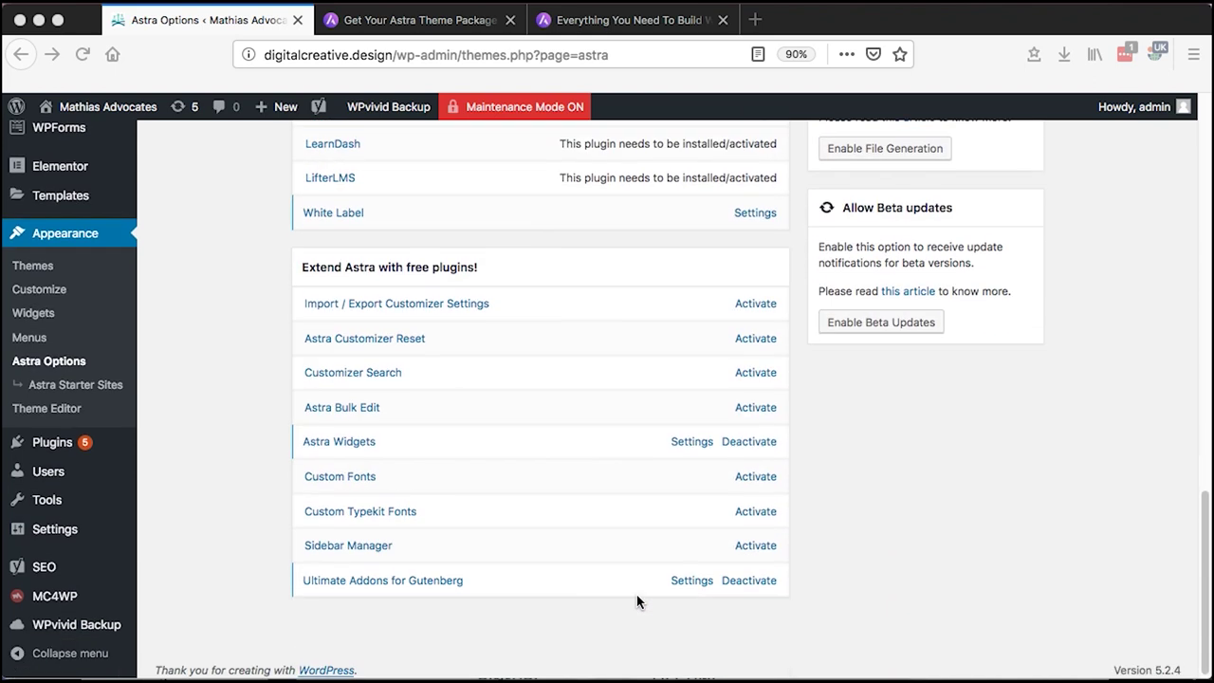
- Activate all available Astra Pro modules at once on the Astra Options page
{"action": "scroll", "coordinate": [612, 326], "scroll_direction": "up", "scroll_amount": 2}
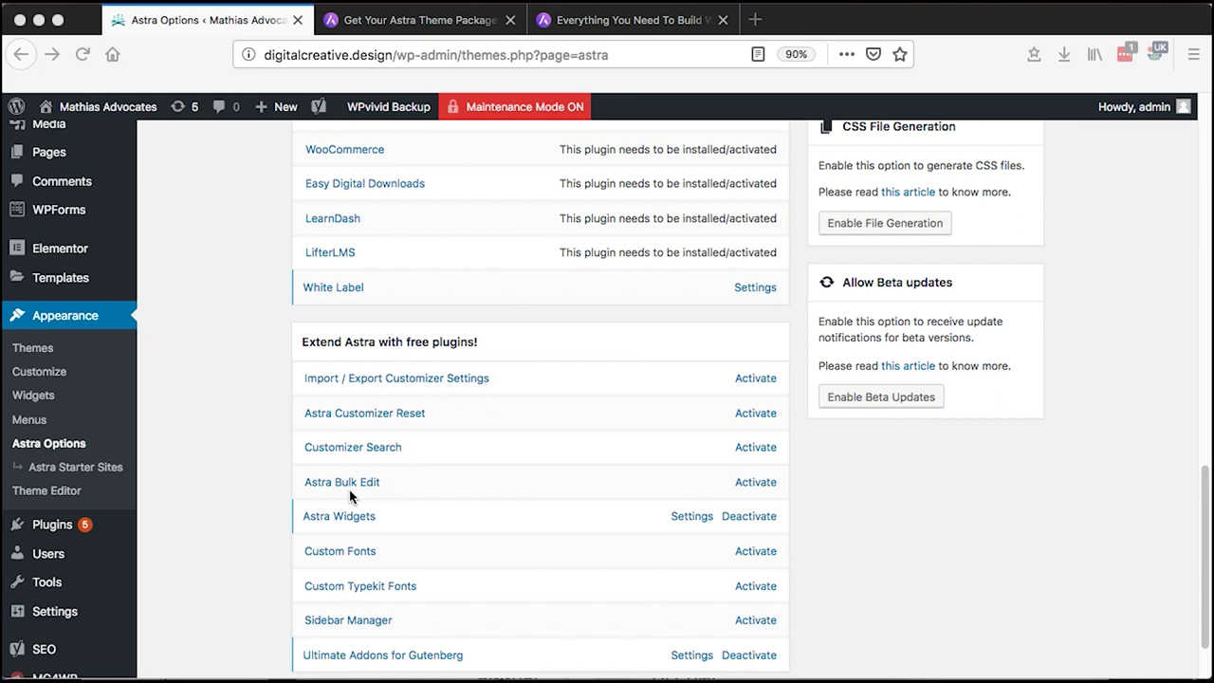
{"action": "scroll", "coordinate": [484, 381], "scroll_direction": "down", "scroll_amount": 2}
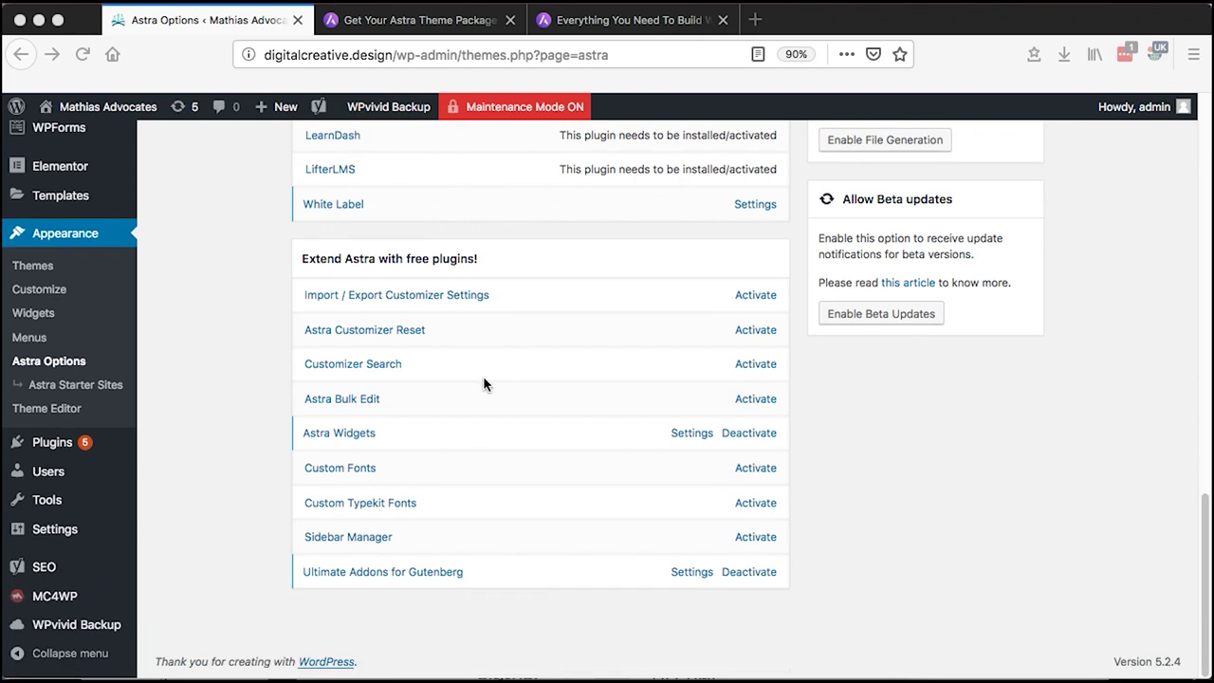
{"action": "scroll", "coordinate": [483, 379], "scroll_direction": "up", "scroll_amount": 2}
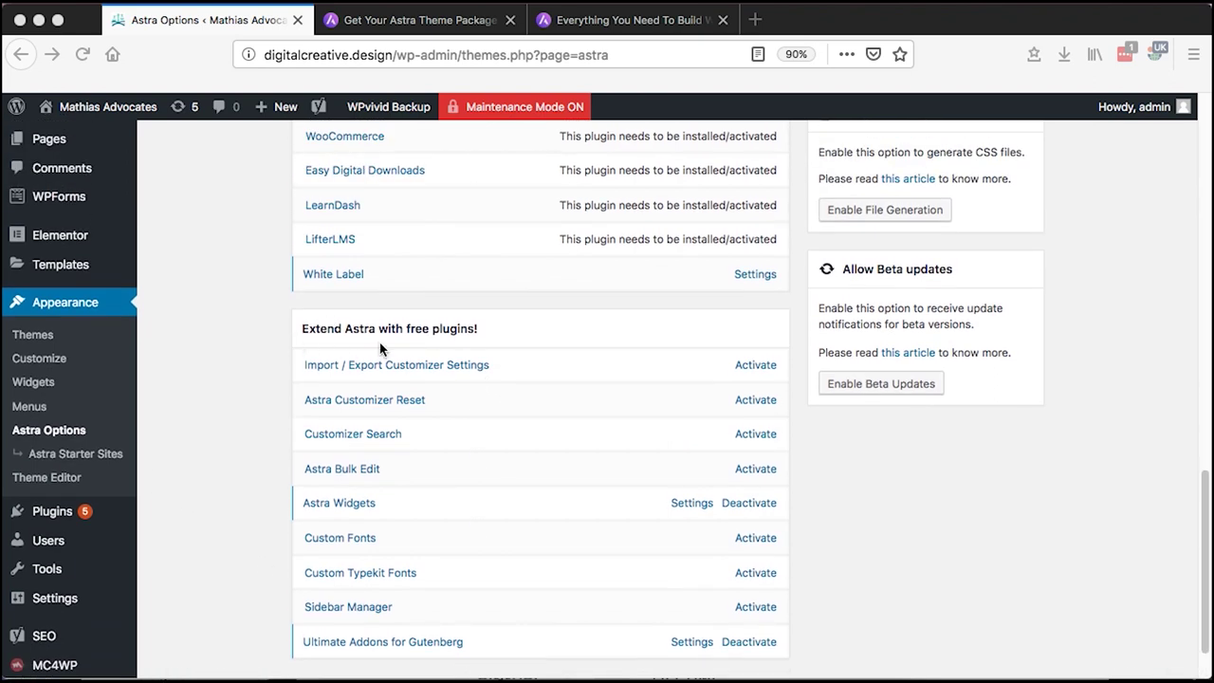
{"action": "scroll", "coordinate": [366, 338], "scroll_direction": "up", "scroll_amount": 10}
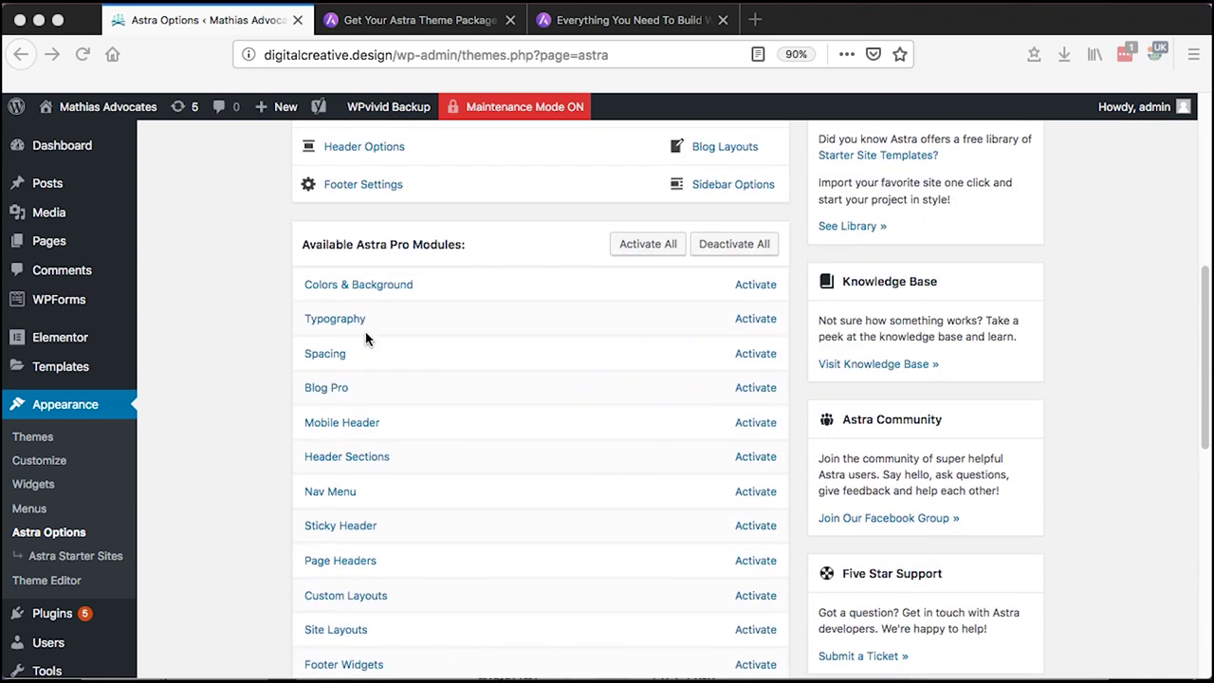
{"action": "scroll", "coordinate": [366, 338], "scroll_direction": "down", "scroll_amount": 1}
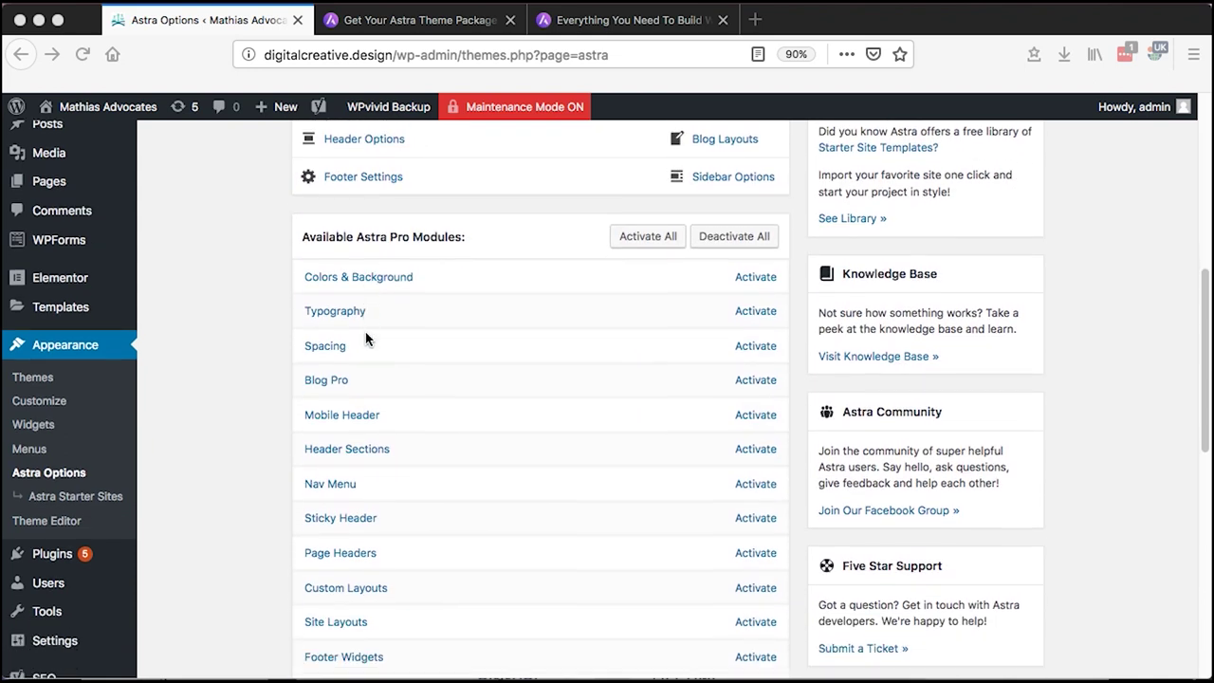
{"action": "left_click", "coordinate": [661, 239]}
{"action": "left_click", "coordinate": [661, 239]}
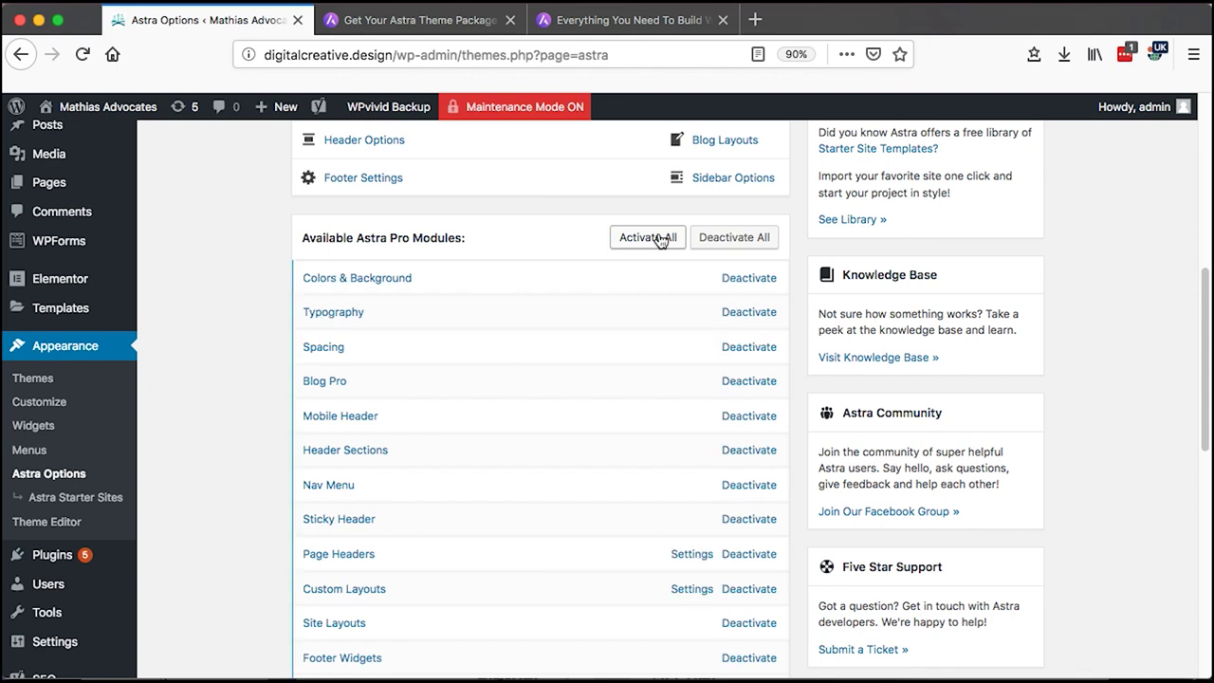
- Open the site's theme Customizer and compare it with the Designs section of the Astra features page
{"action": "scroll", "coordinate": [527, 414], "scroll_direction": "down", "scroll_amount": 2}
{"action": "scroll", "coordinate": [527, 414], "scroll_direction": "up", "scroll_amount": 4}
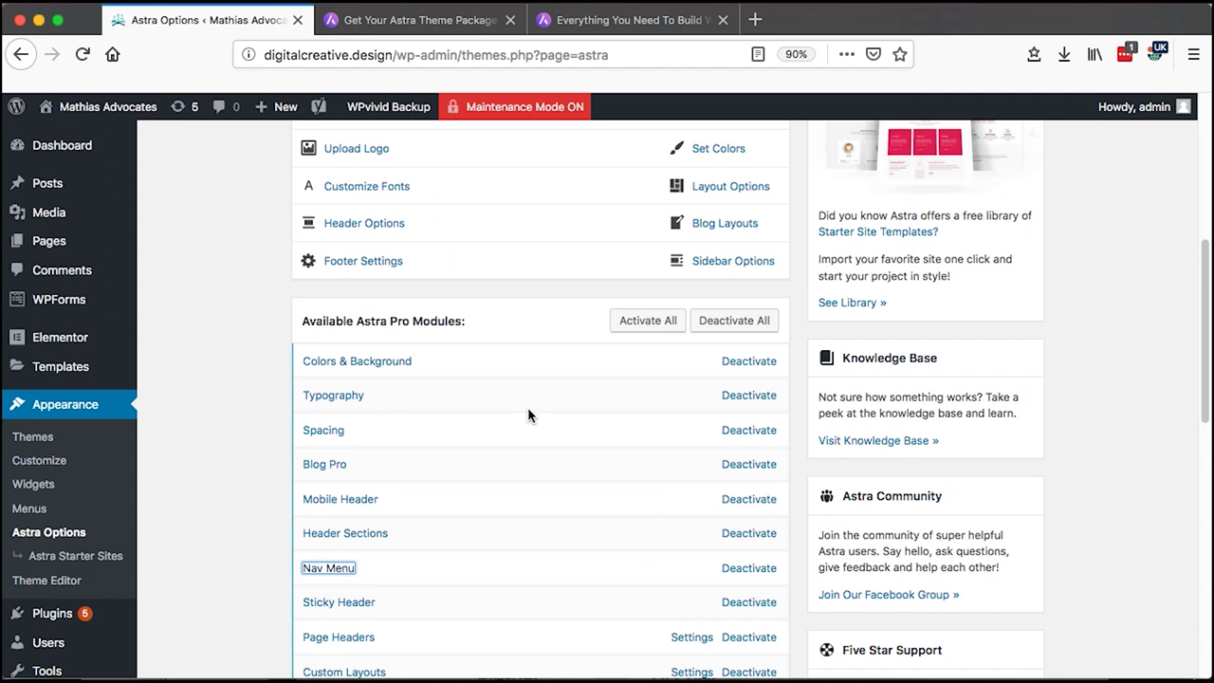
{"action": "scroll", "coordinate": [527, 415], "scroll_direction": "down", "scroll_amount": 1}
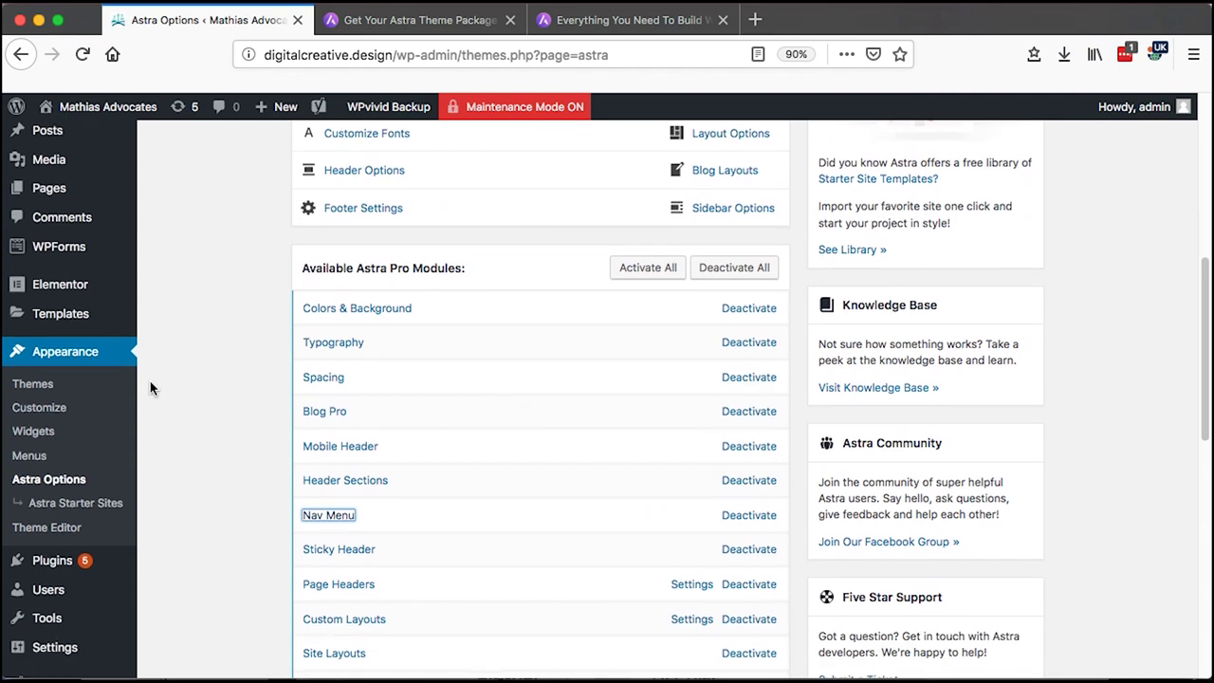
{"action": "left_click", "coordinate": [46, 408]}
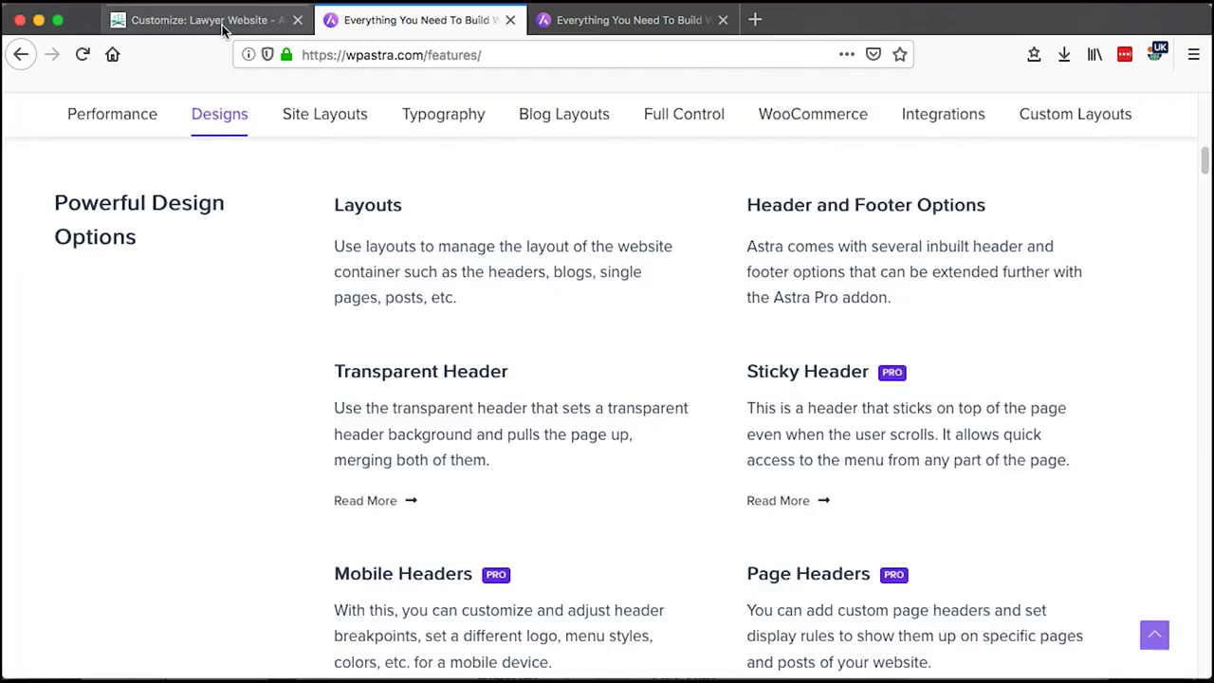
{"action": "left_click", "coordinate": [190, 19]}
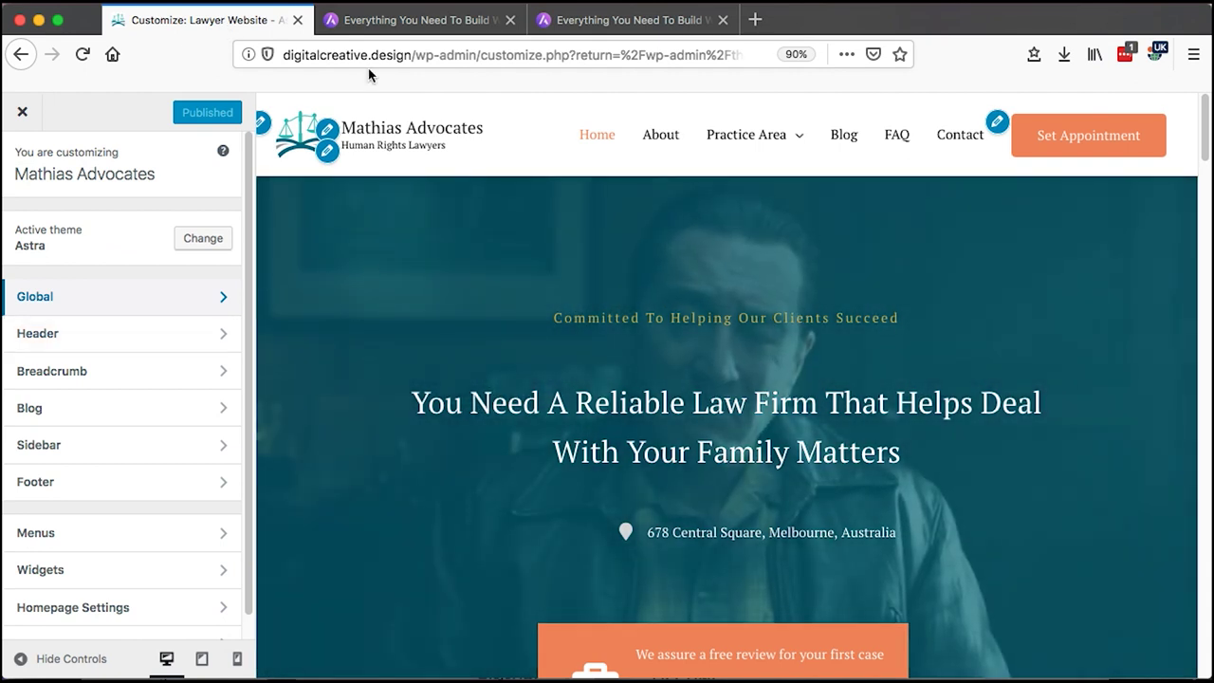
{"action": "left_click", "coordinate": [386, 24]}
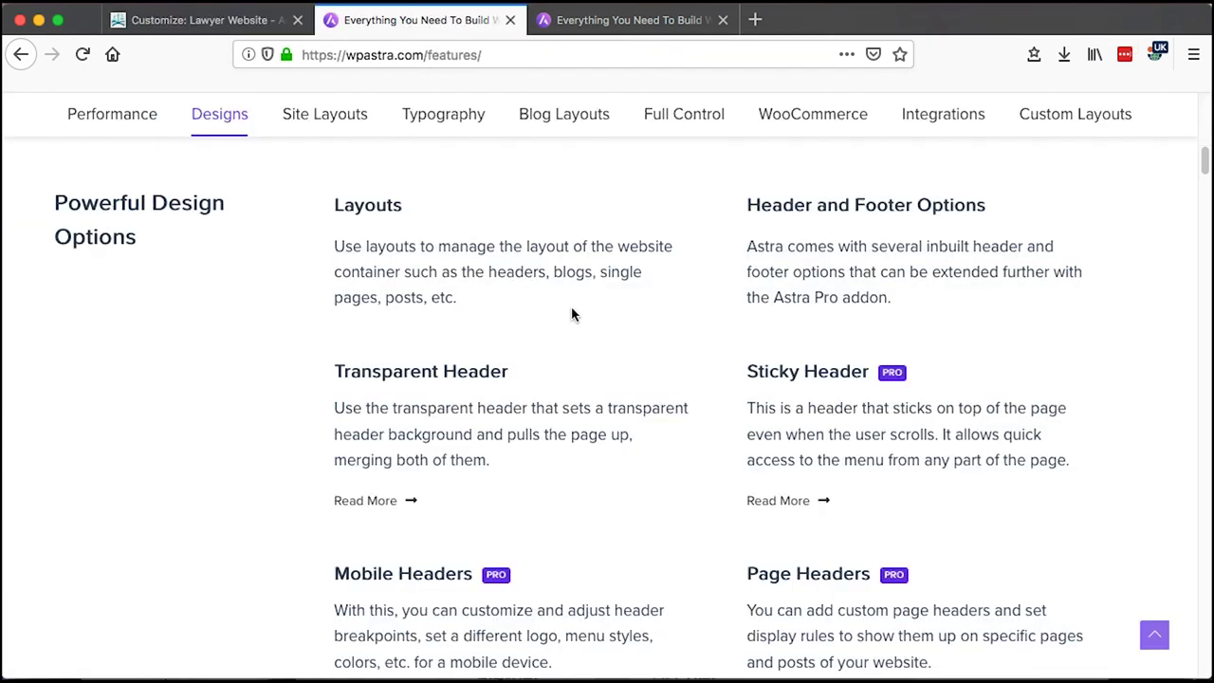
{"action": "left_click", "coordinate": [211, 21]}
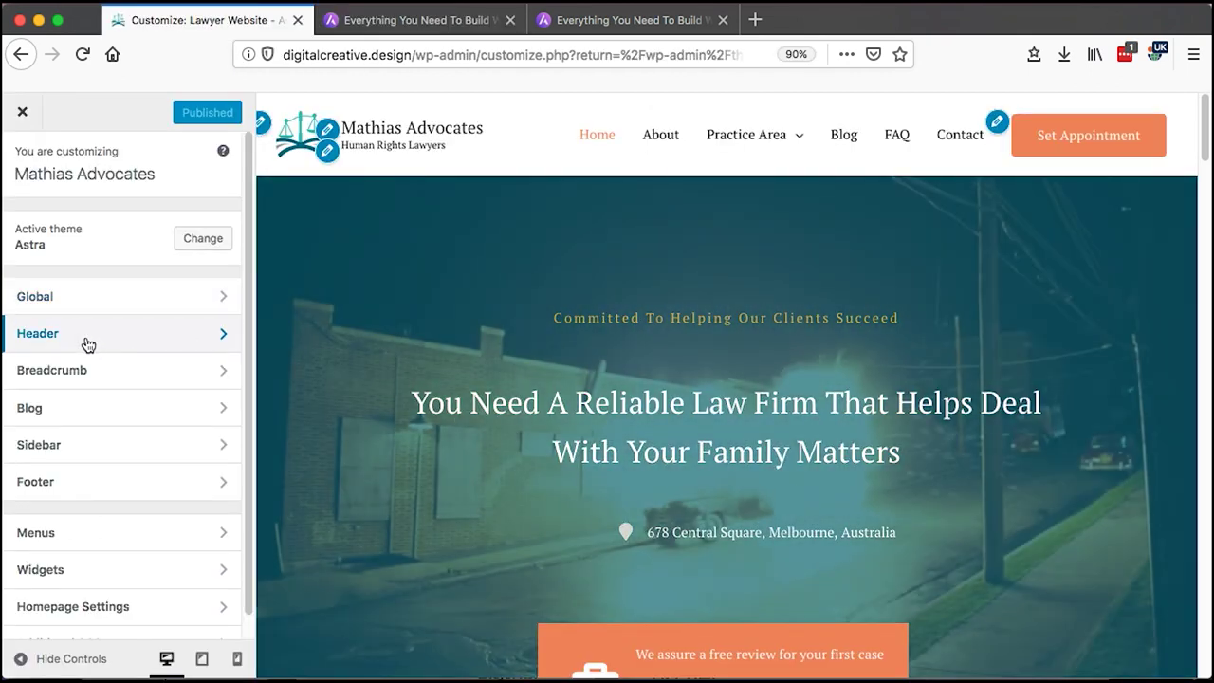
- Open the Customizer's Sticky Header settings under Header and enable Stick Primary Header
{"action": "left_click", "coordinate": [88, 343]}
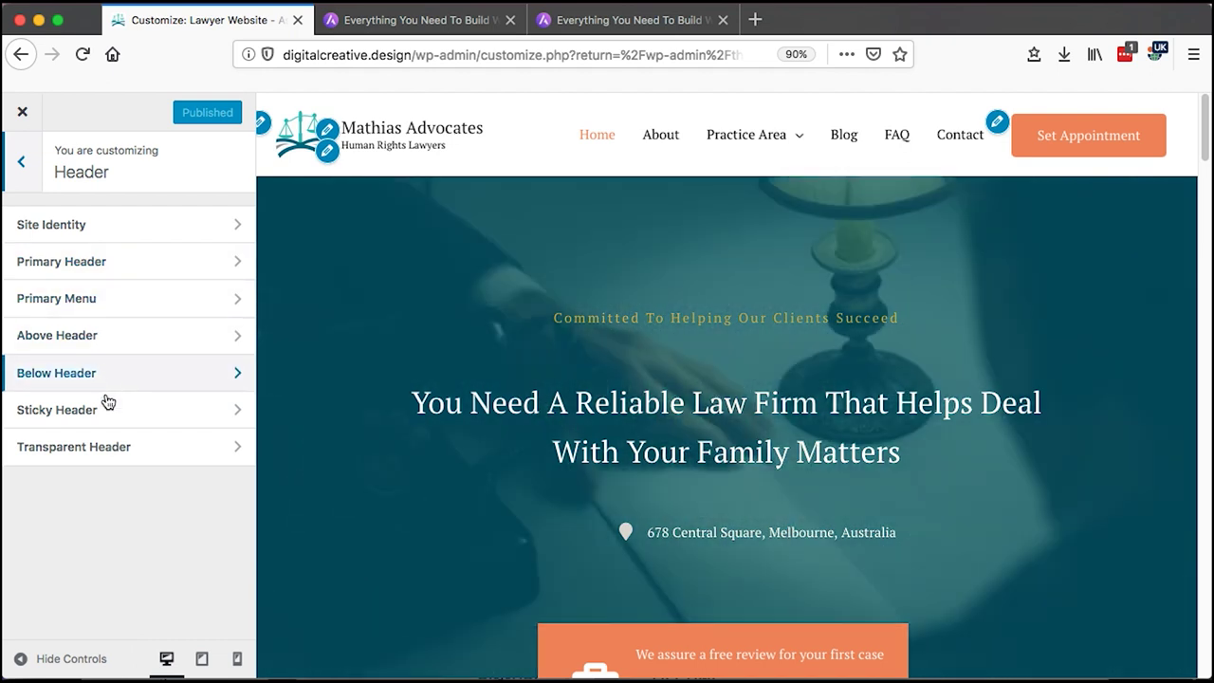
{"action": "left_click", "coordinate": [109, 417]}
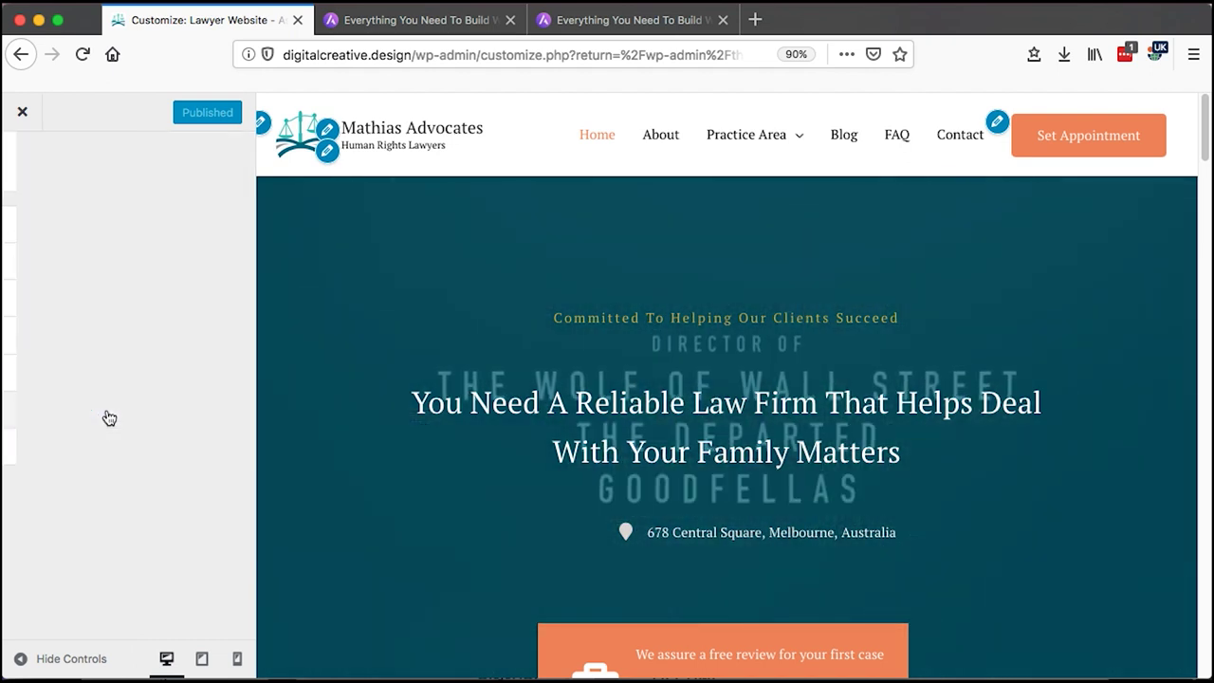
{"action": "scroll", "coordinate": [158, 342], "scroll_direction": "down", "scroll_amount": 3}
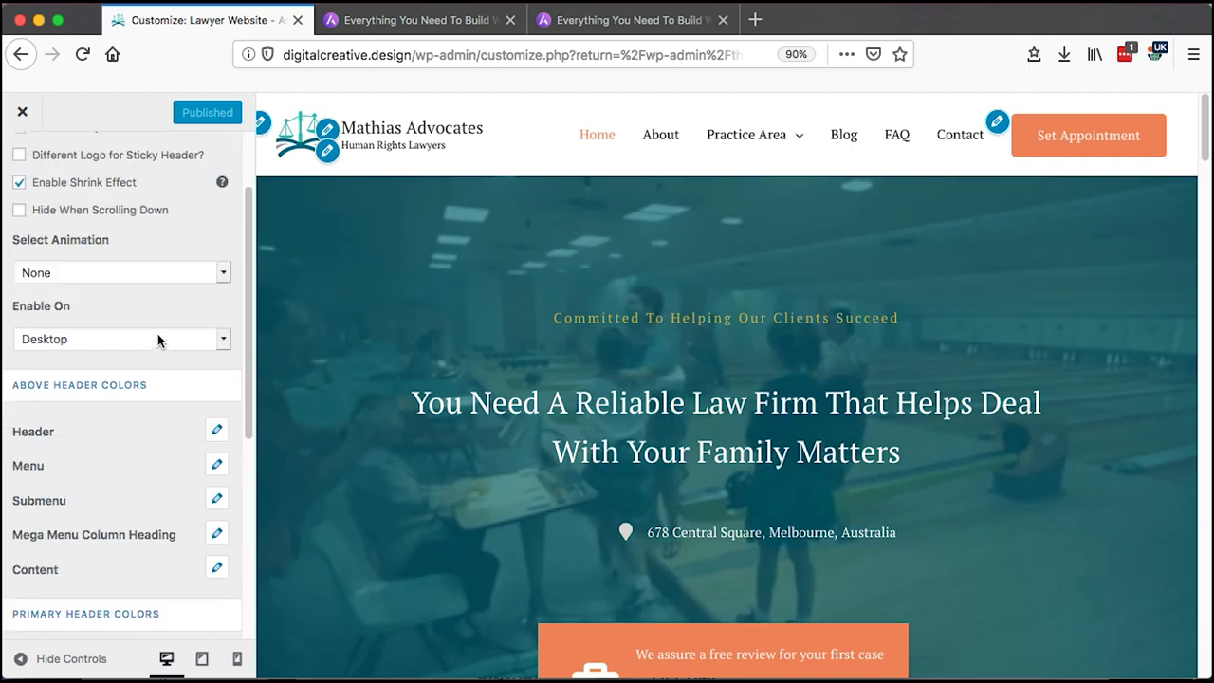
{"action": "scroll", "coordinate": [105, 282], "scroll_direction": "up", "scroll_amount": 3}
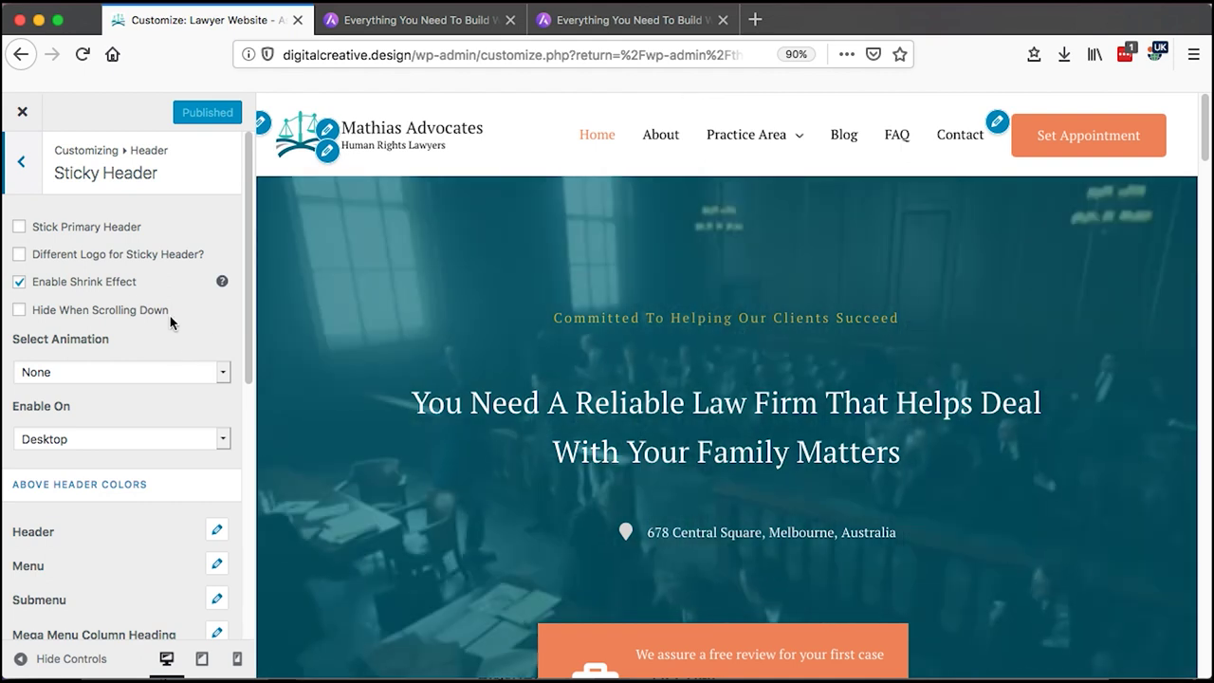
{"action": "left_click", "coordinate": [49, 227]}
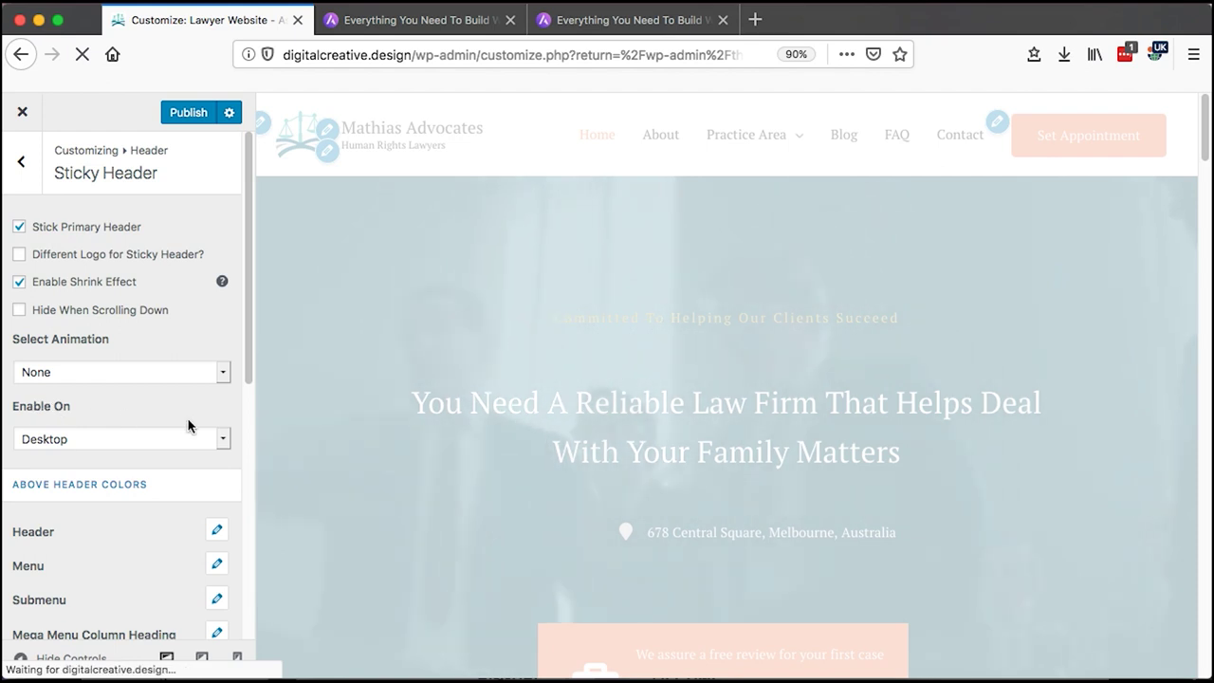
- Check how the sticky primary header behaves along the length of the homepage preview
{"action": "scroll", "coordinate": [627, 314], "scroll_direction": "down", "scroll_amount": 5}
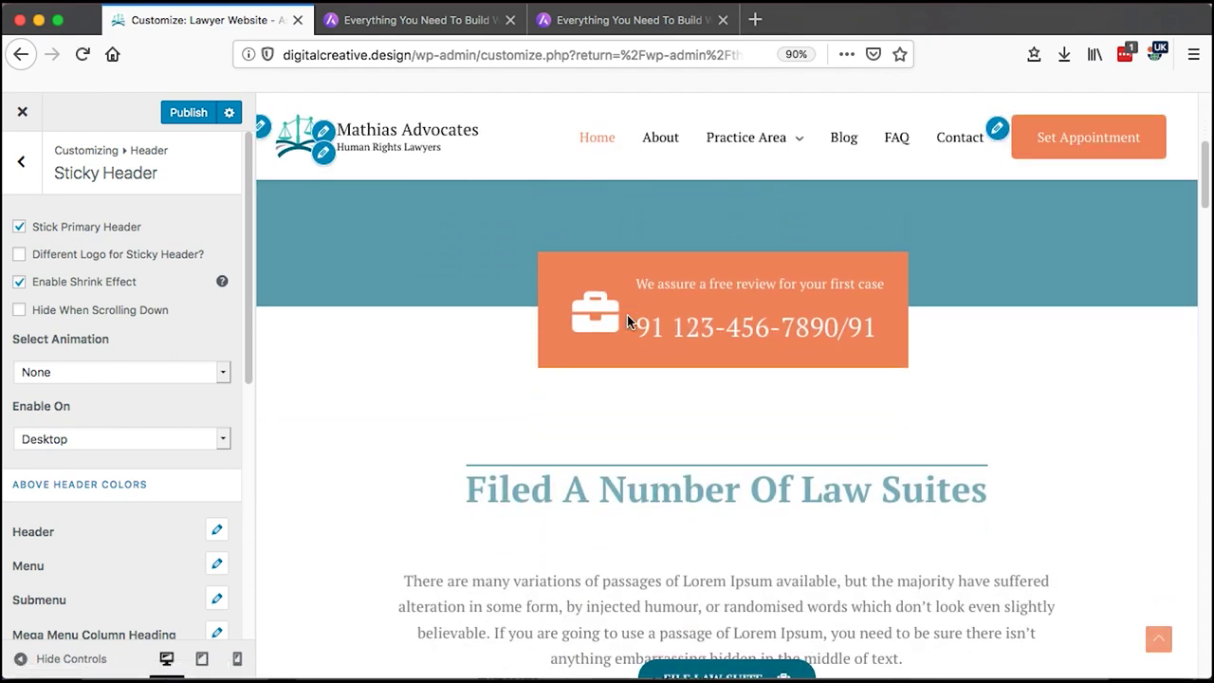
{"action": "scroll", "coordinate": [627, 318], "scroll_direction": "down", "scroll_amount": 10}
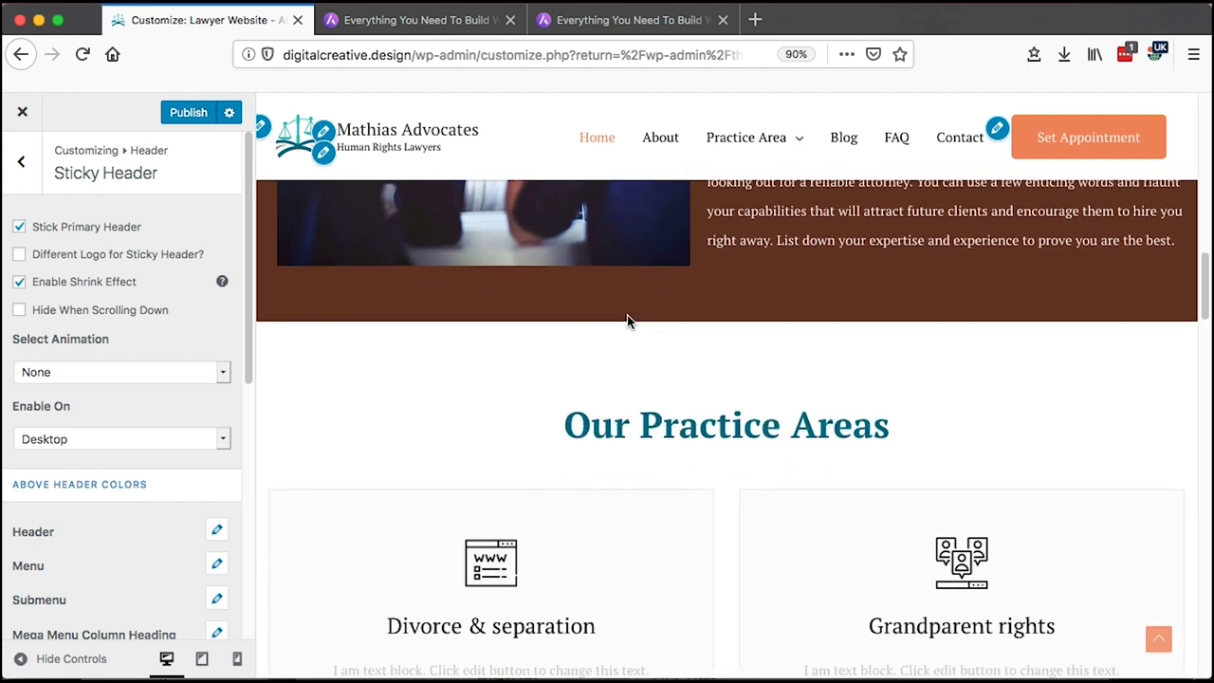
{"action": "scroll", "coordinate": [627, 321], "scroll_direction": "down", "scroll_amount": 8}
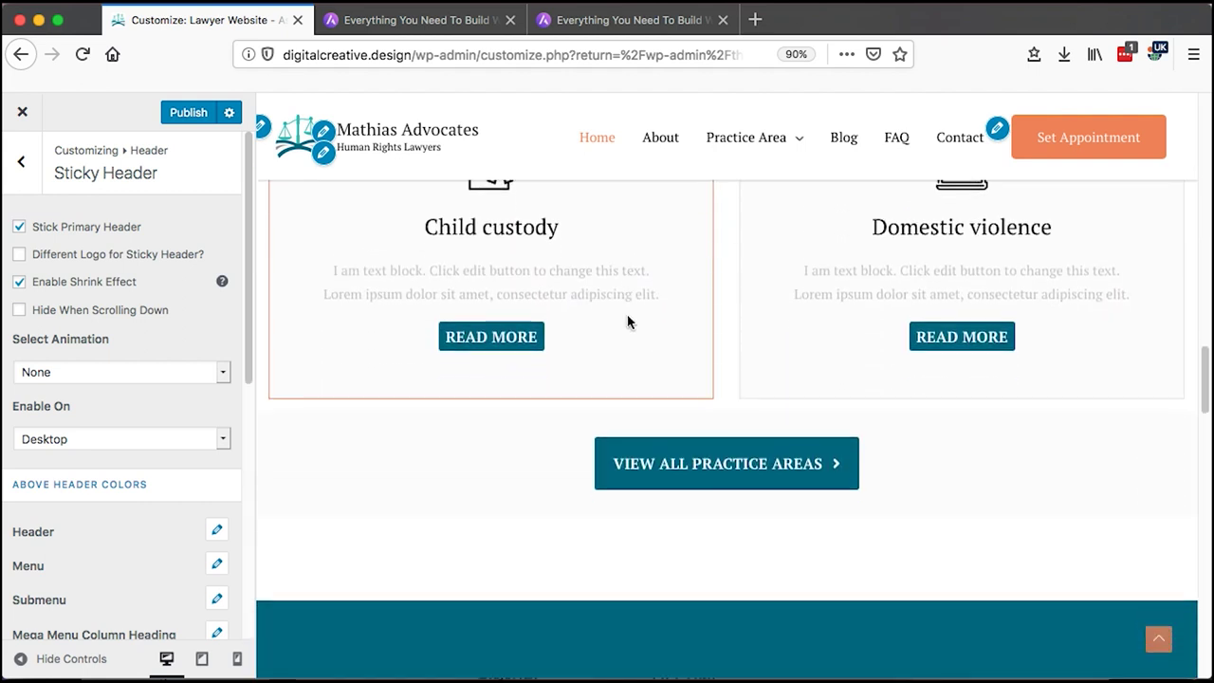
{"action": "scroll", "coordinate": [627, 322], "scroll_direction": "down", "scroll_amount": 10}
{"action": "scroll", "coordinate": [627, 322], "scroll_direction": "up", "scroll_amount": 11}
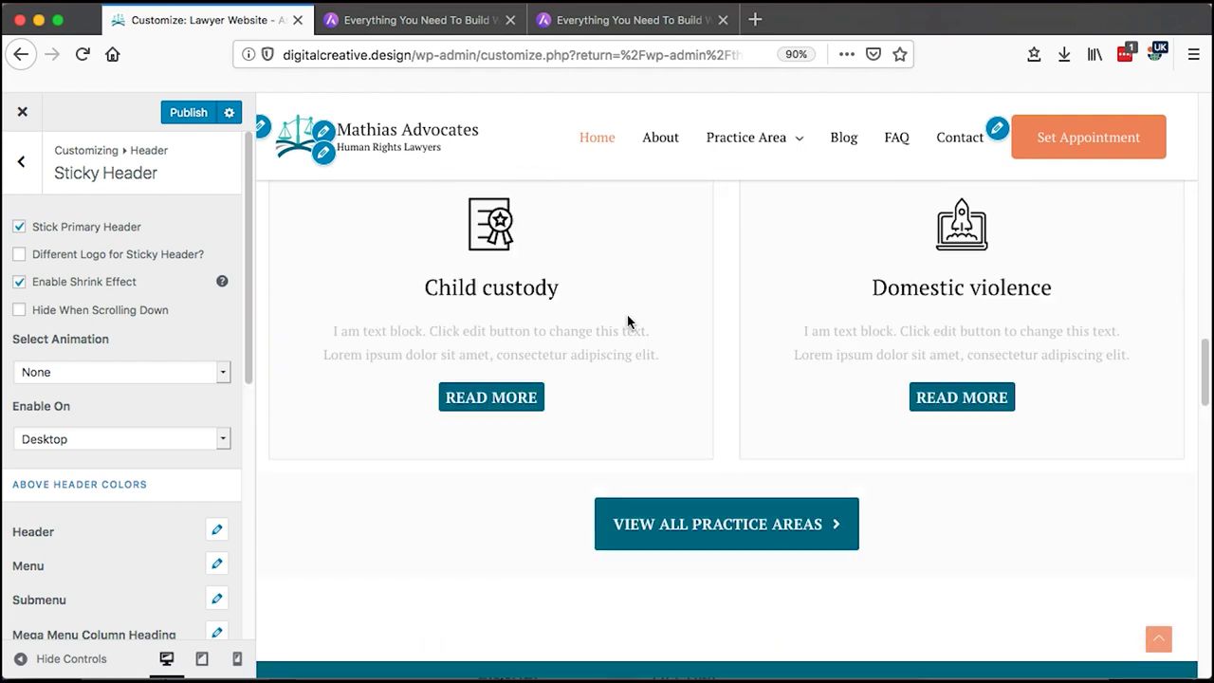
{"action": "scroll", "coordinate": [627, 321], "scroll_direction": "up", "scroll_amount": 12}
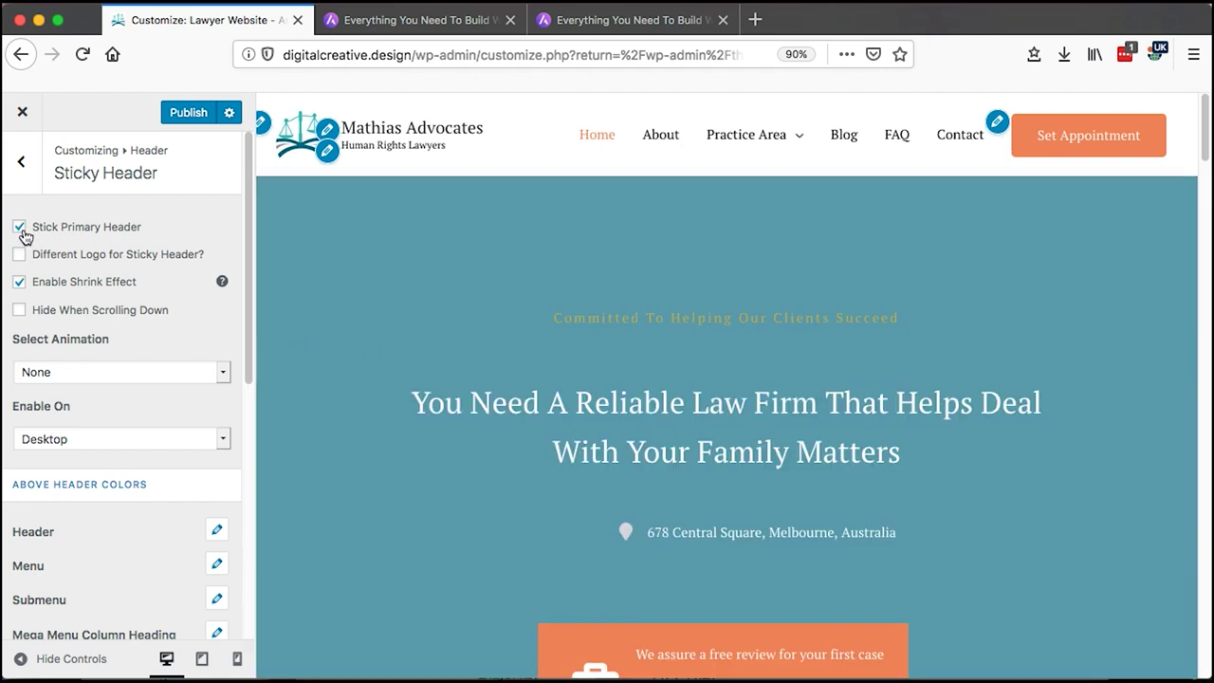
- Review the Mobile Headers, Page Headers and Mega Menu descriptions on the Astra features page
{"action": "key", "text": "ctrl+shift+Tab"}
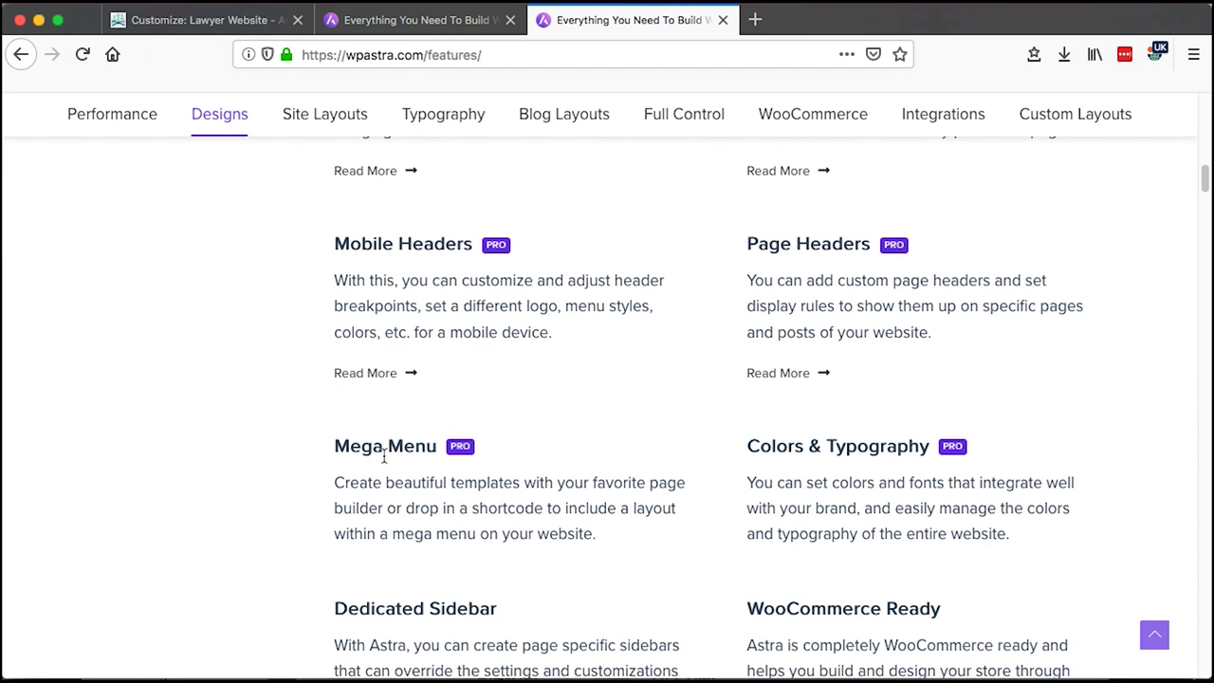
{"action": "scroll", "coordinate": [469, 434], "scroll_direction": "up", "scroll_amount": 3}
{"action": "scroll", "coordinate": [471, 433], "scroll_direction": "down", "scroll_amount": 1}
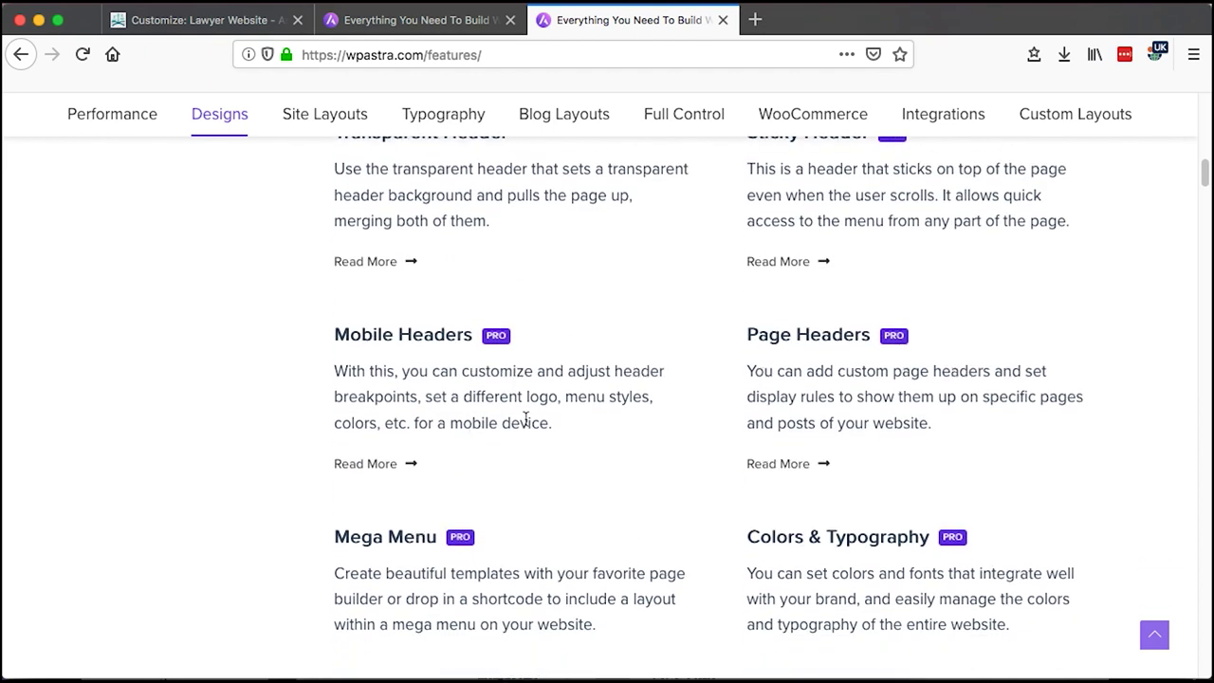
{"action": "scroll", "coordinate": [512, 427], "scroll_direction": "up", "scroll_amount": 2}
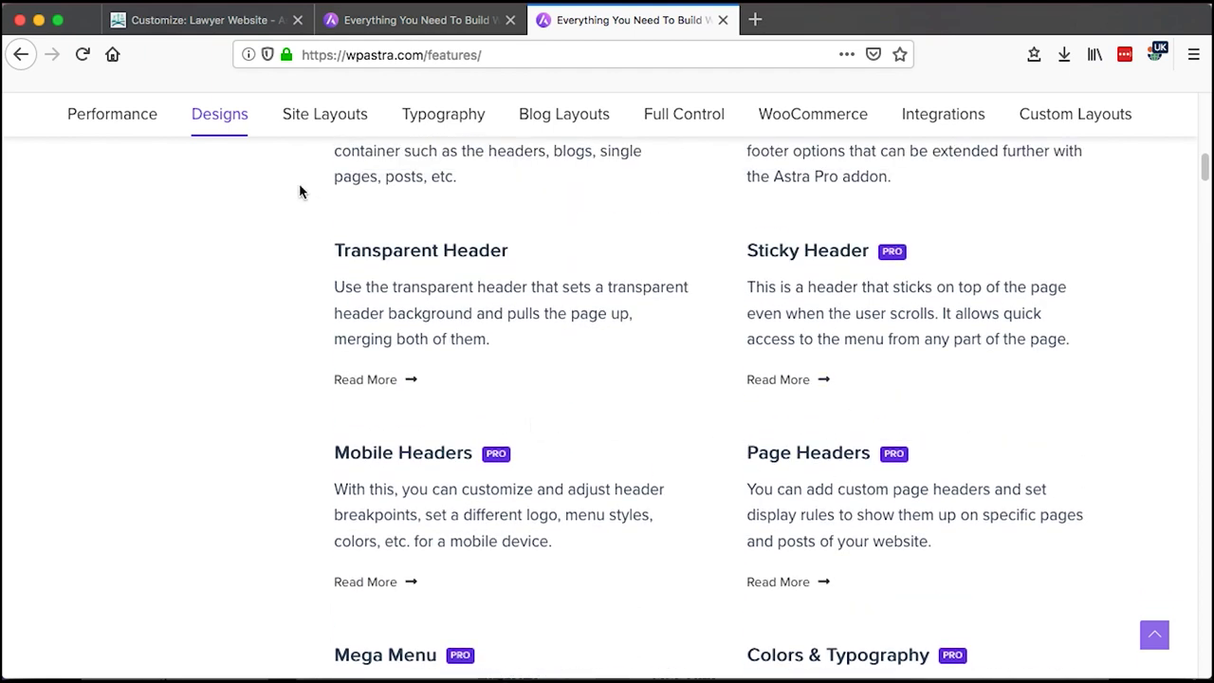
- Load digitalcreative.design in a new browser tab and bring up its WordPress dashboard
{"action": "left_click", "coordinate": [189, 21]}
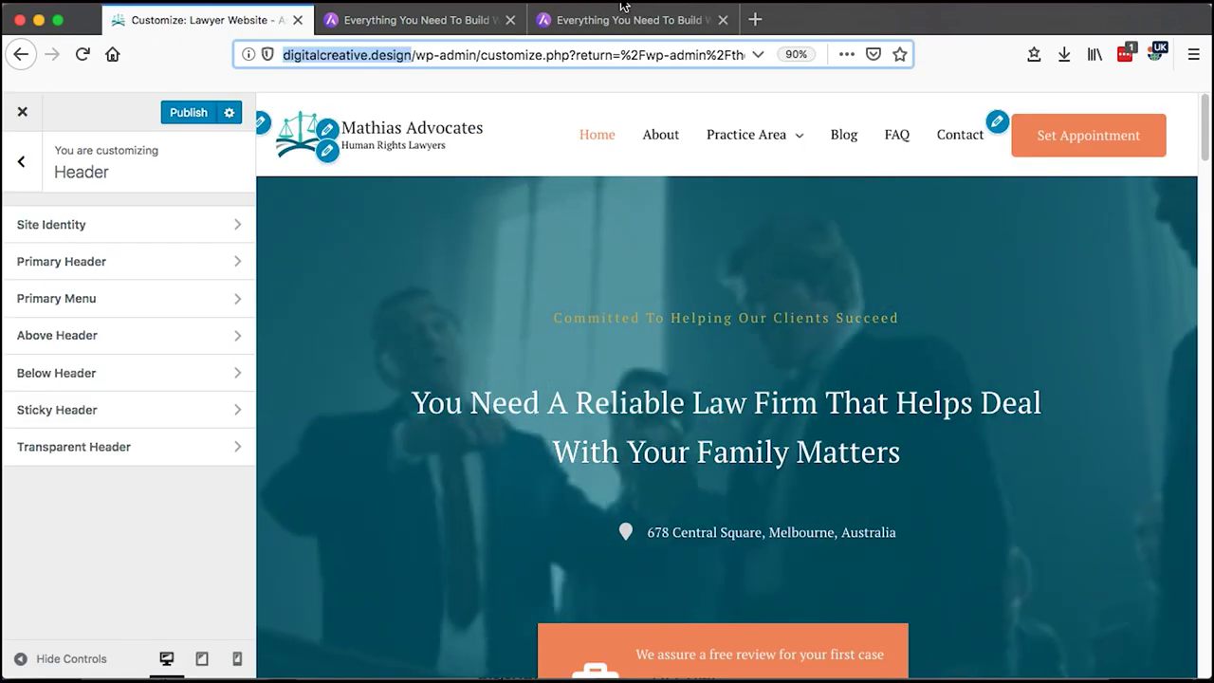
{"action": "left_click", "coordinate": [755, 19]}
{"action": "type", "text": "digitalcreative.design"}
{"action": "key", "text": "Return"}
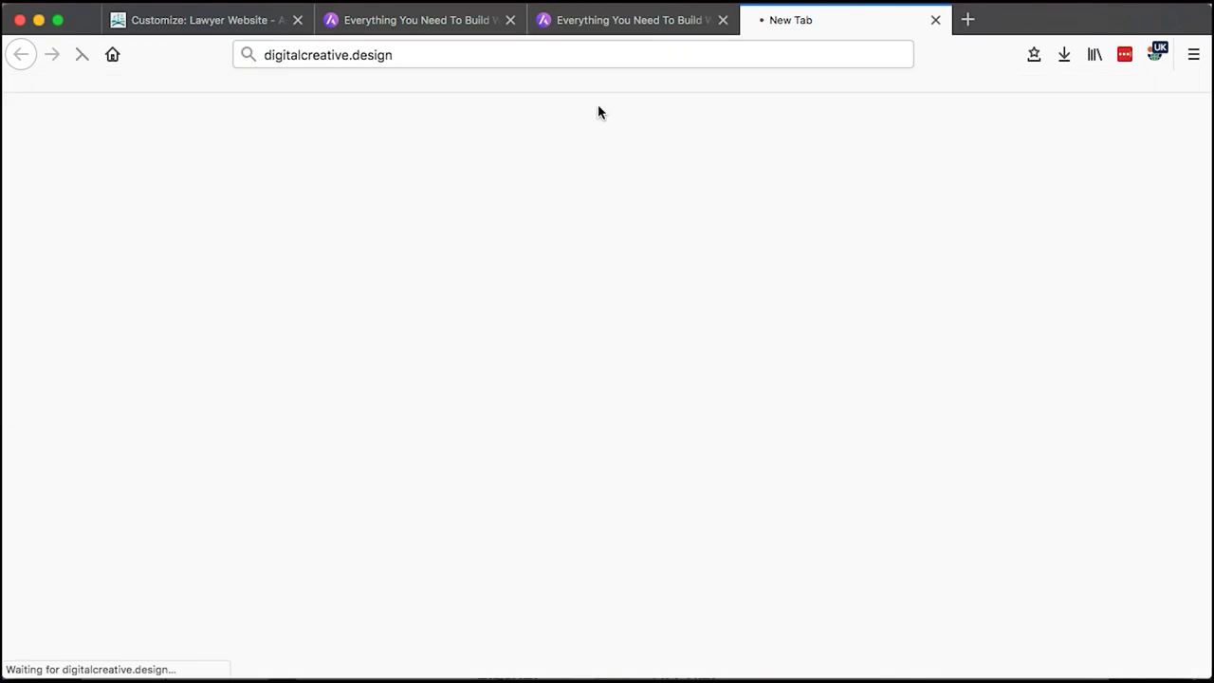
{"action": "scroll", "coordinate": [111, 522], "scroll_direction": "down", "scroll_amount": 5}
{"action": "scroll", "coordinate": [109, 519], "scroll_direction": "up", "scroll_amount": 5}
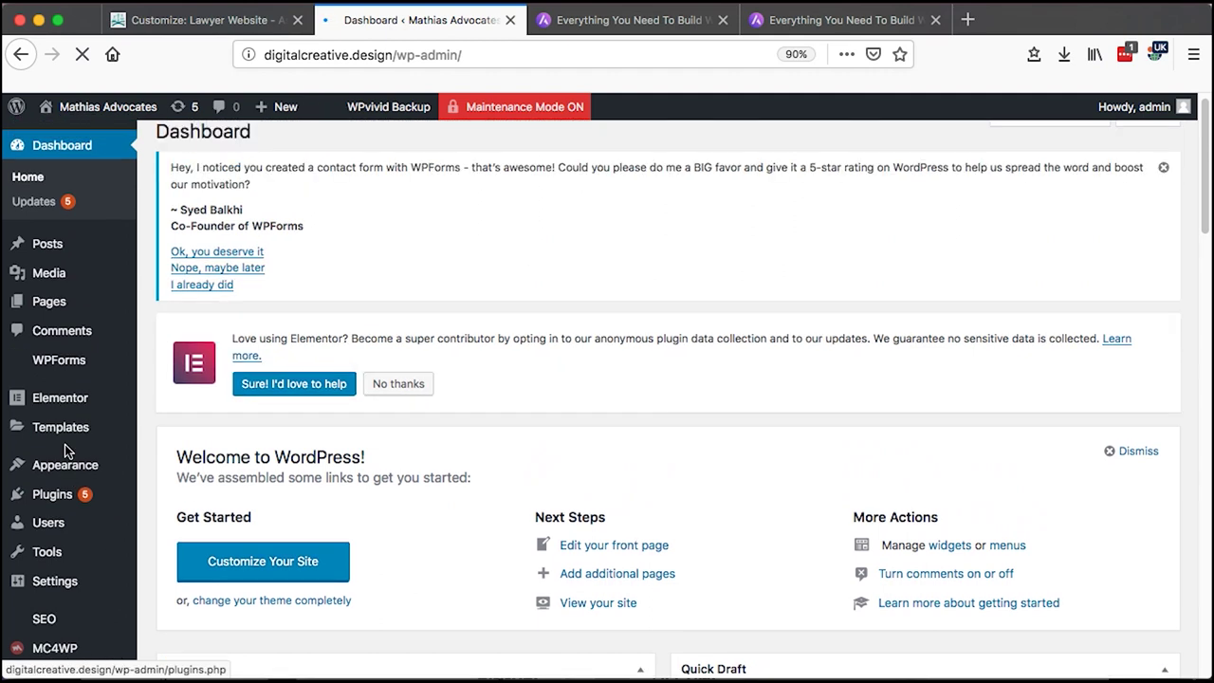
- Go to Astra's Page Headers list in the WordPress dashboard
{"action": "mouse_move", "coordinate": [55, 464]}
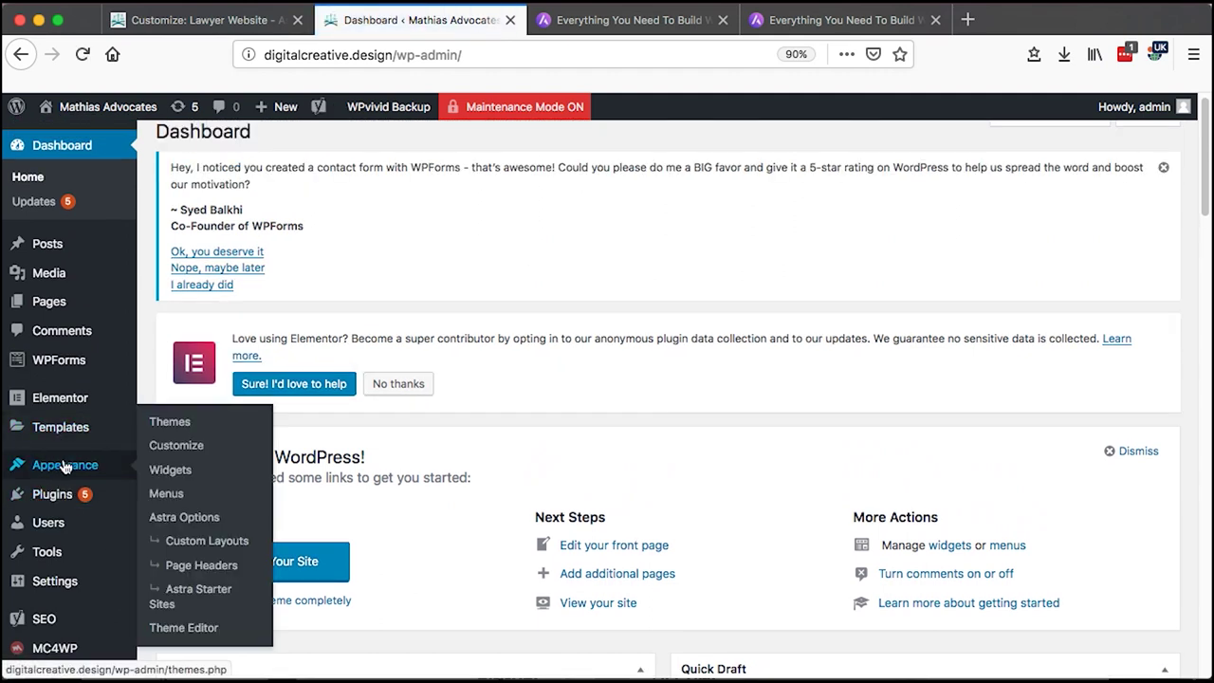
{"action": "left_click", "coordinate": [201, 567]}
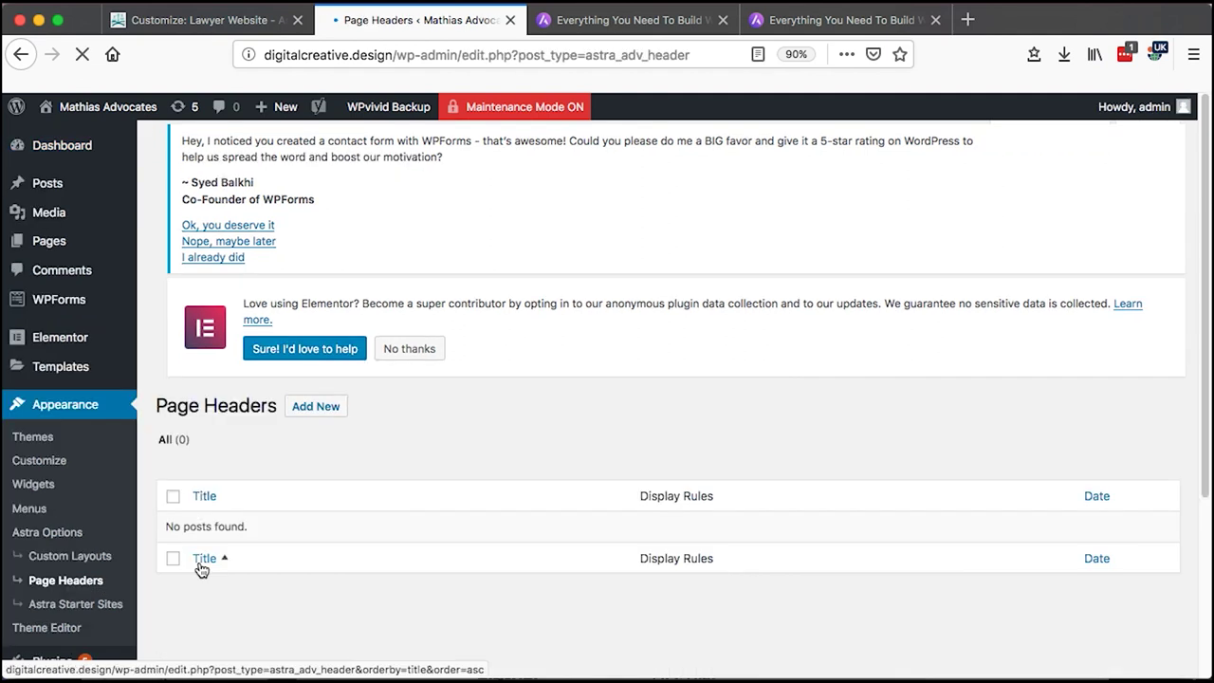
{"action": "scroll", "coordinate": [554, 519], "scroll_direction": "down", "scroll_amount": 2}
{"action": "scroll", "coordinate": [425, 440], "scroll_direction": "up", "scroll_amount": 3}
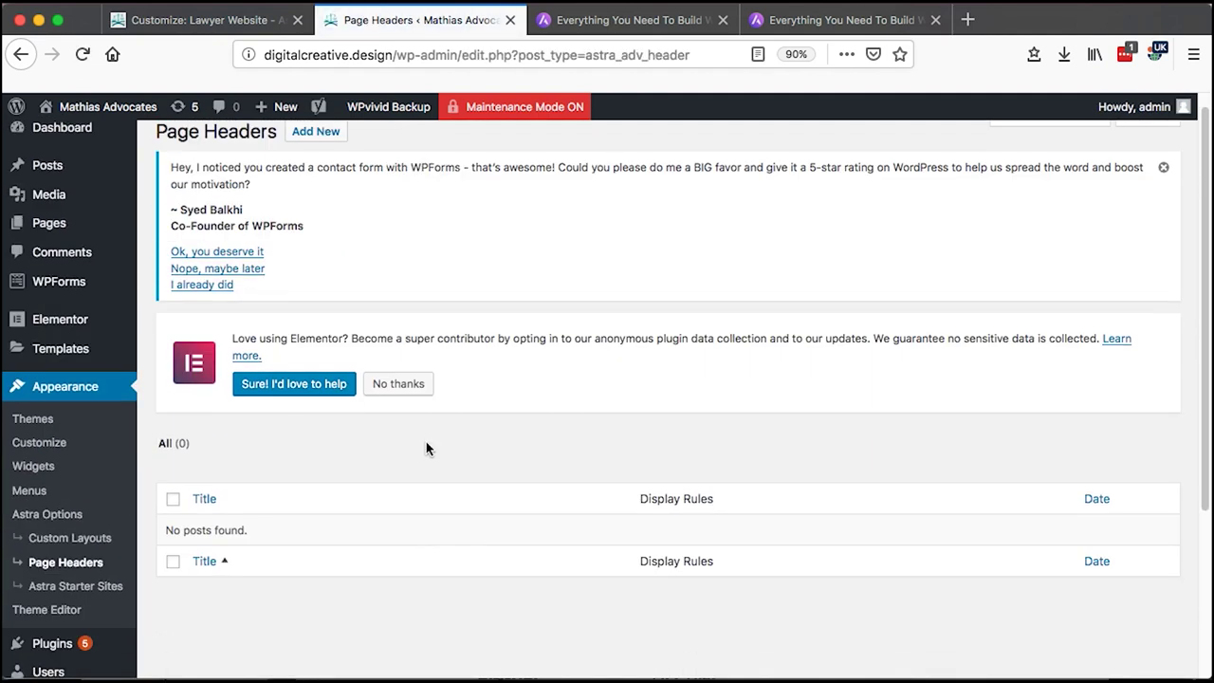
- Add a new page header titled FAQ and bring its layout settings into view
{"action": "left_click", "coordinate": [306, 153]}
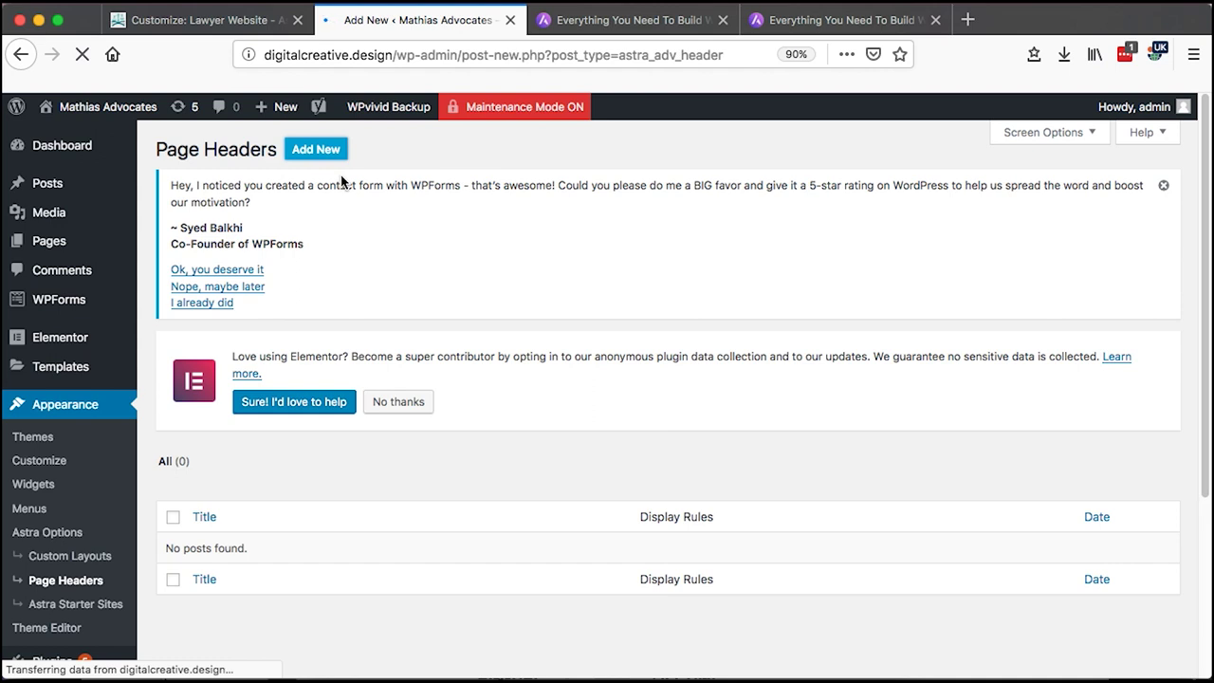
{"action": "scroll", "coordinate": [540, 356], "scroll_direction": "down", "scroll_amount": 5}
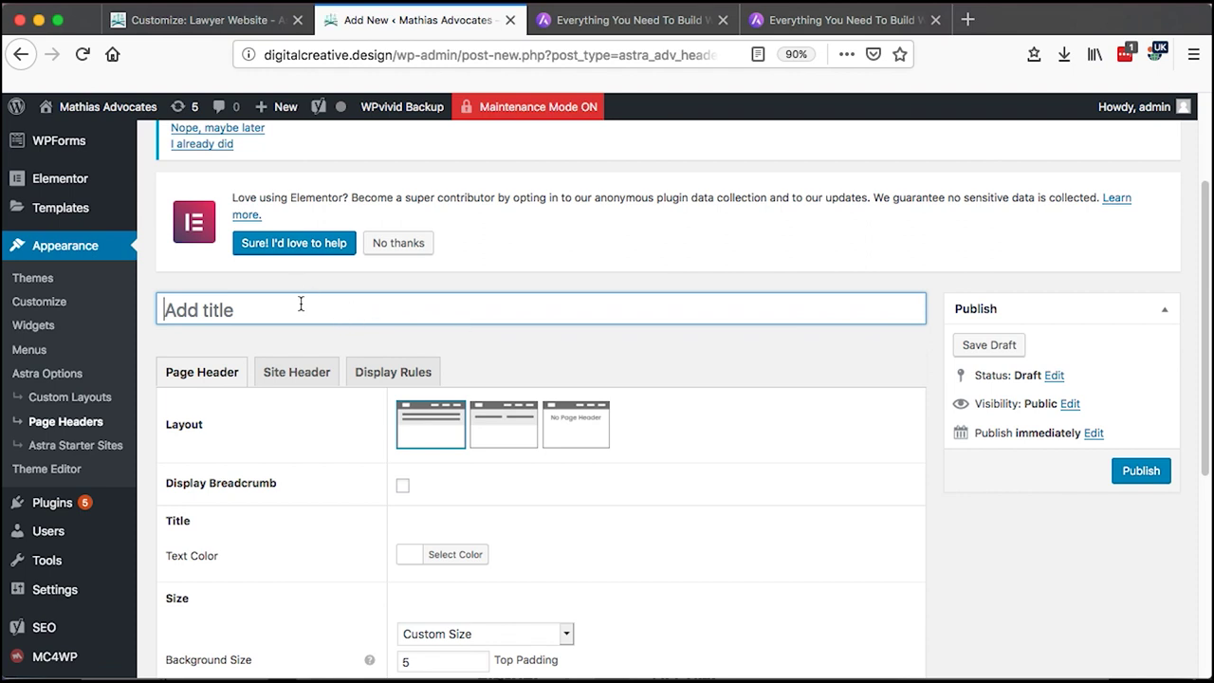
{"action": "type", "text": "FAQ"}
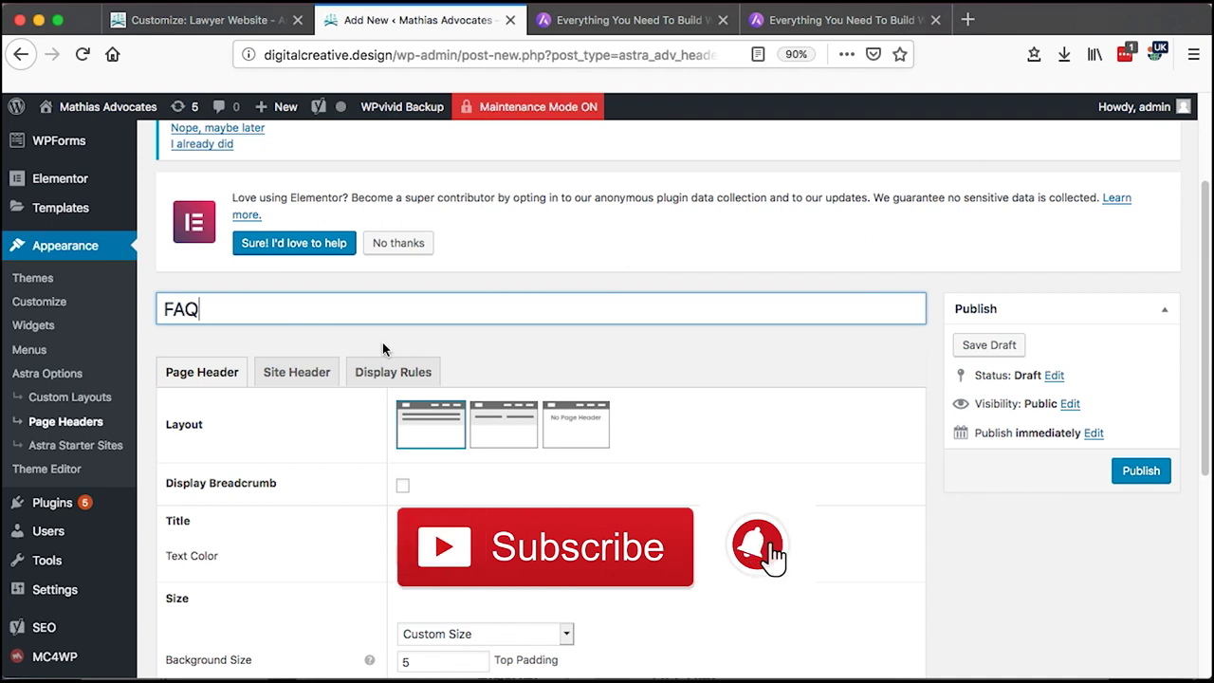
{"action": "scroll", "coordinate": [509, 376], "scroll_direction": "down", "scroll_amount": 2}
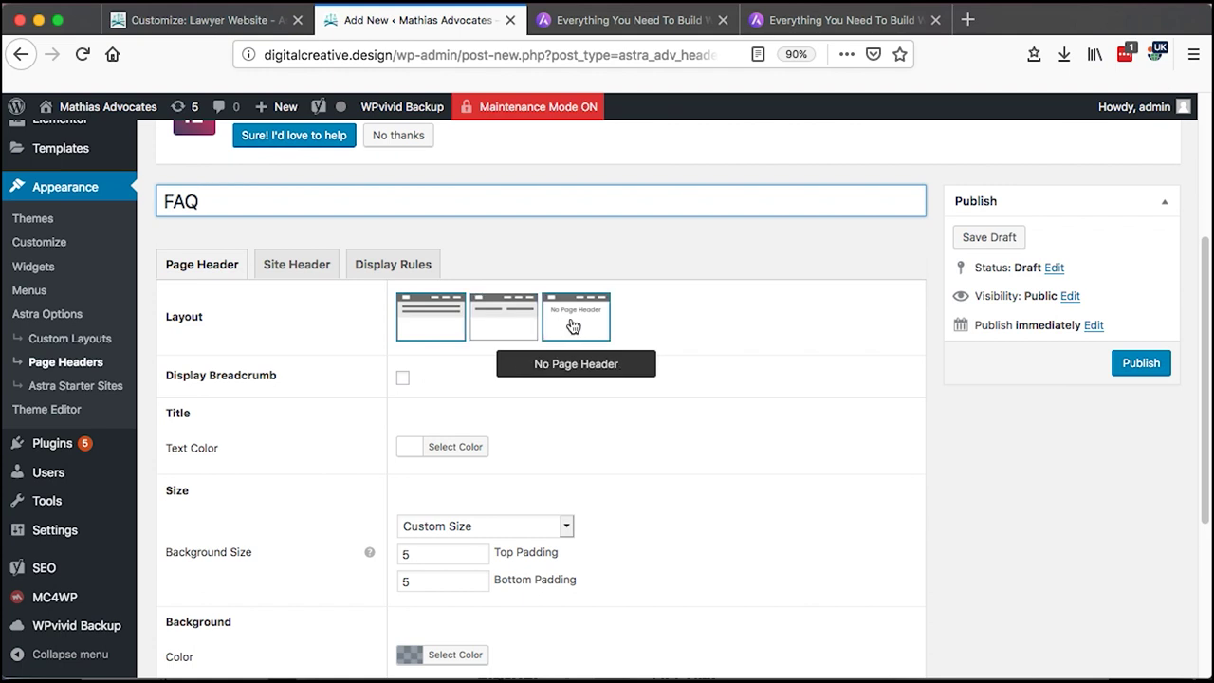
- Select the center-aligned layout for the FAQ page header and examine its title color, size and background options
{"action": "scroll", "coordinate": [573, 326], "scroll_direction": "up", "scroll_amount": 1}
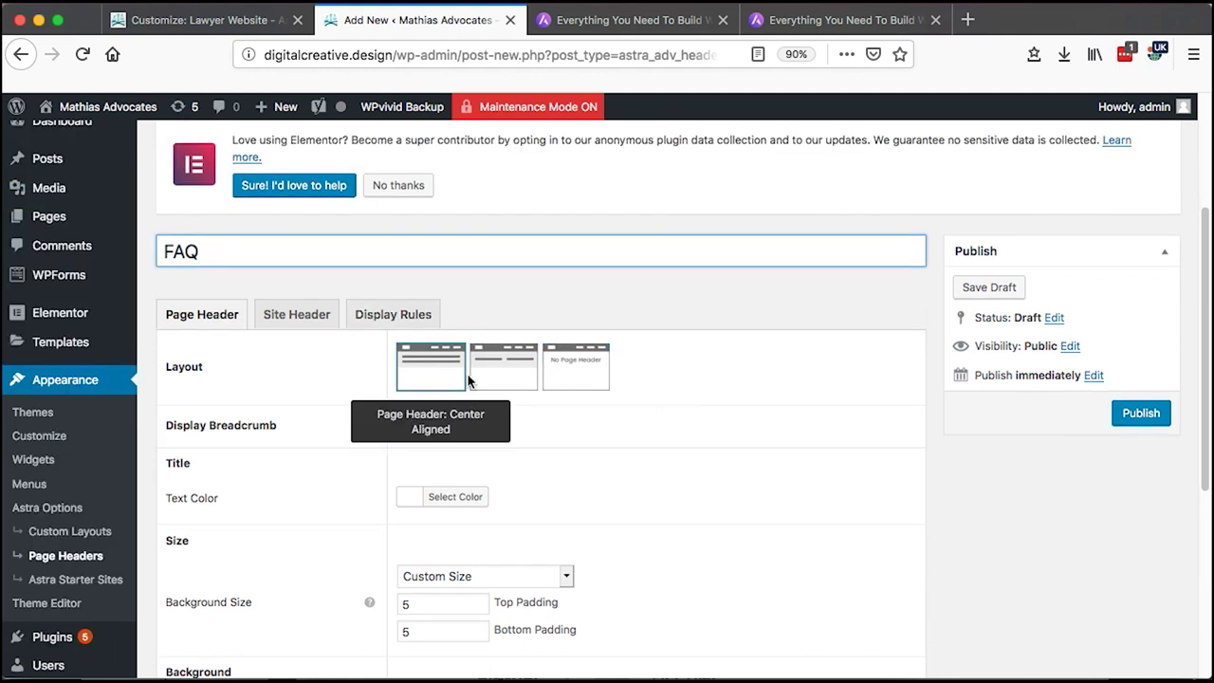
{"action": "left_click", "coordinate": [432, 370]}
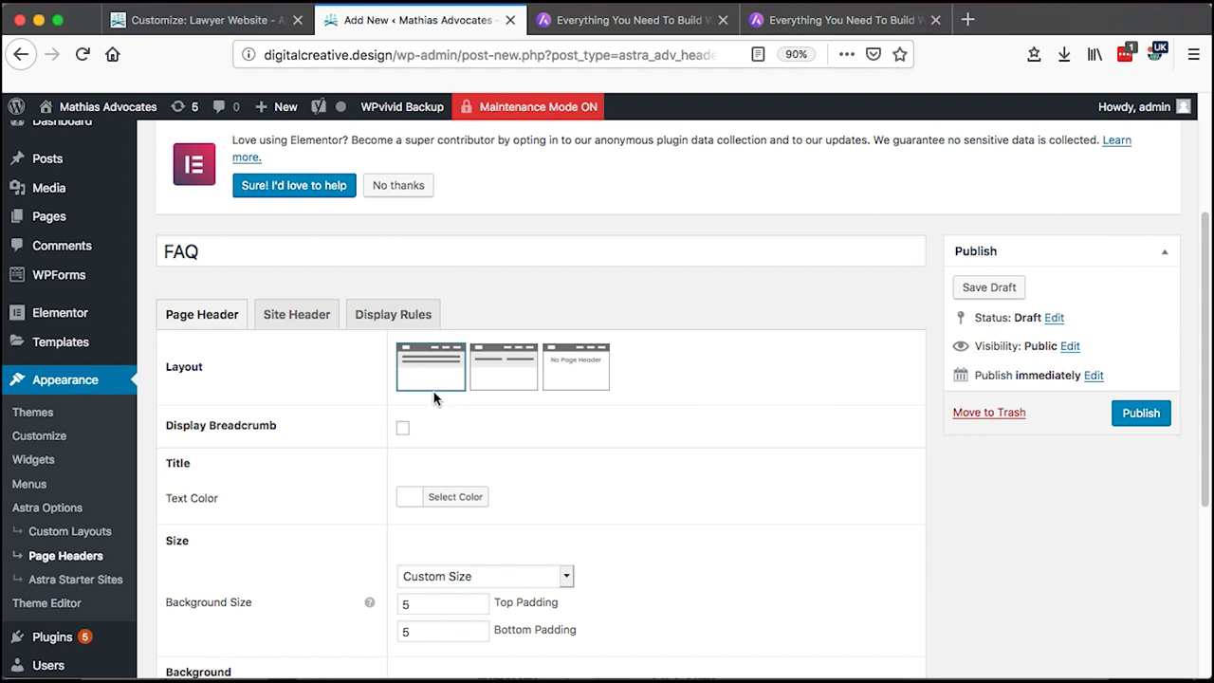
{"action": "scroll", "coordinate": [501, 462], "scroll_direction": "down", "scroll_amount": 2}
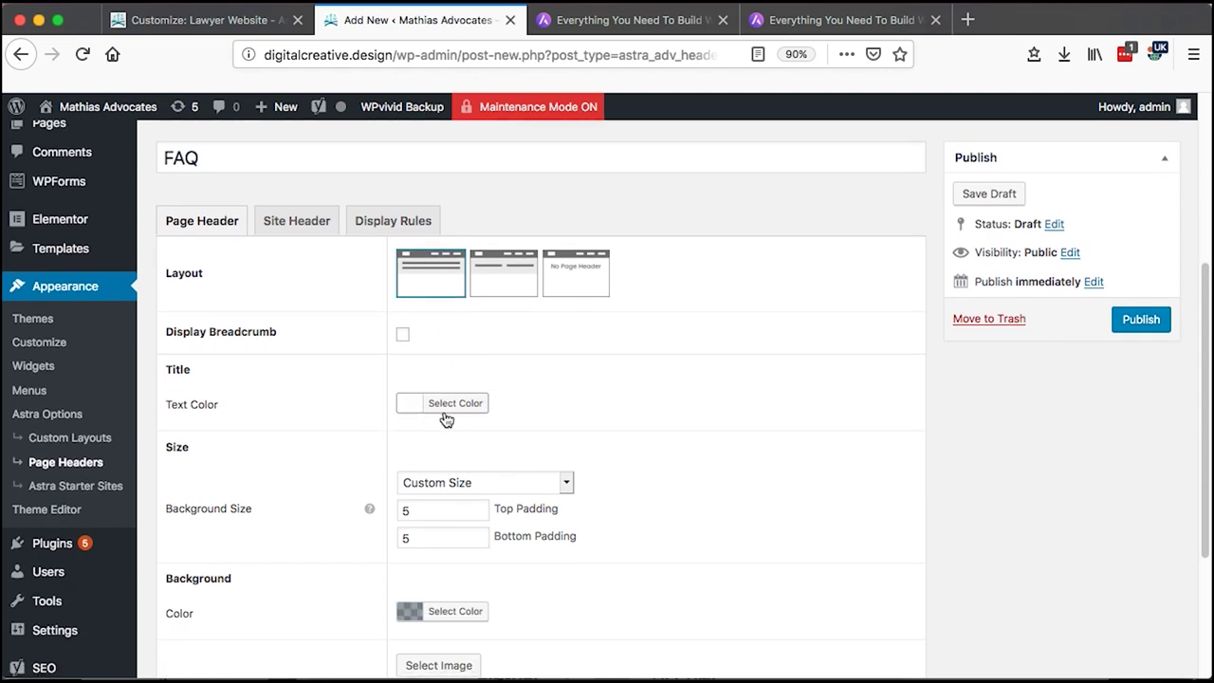
{"action": "left_click", "coordinate": [411, 407]}
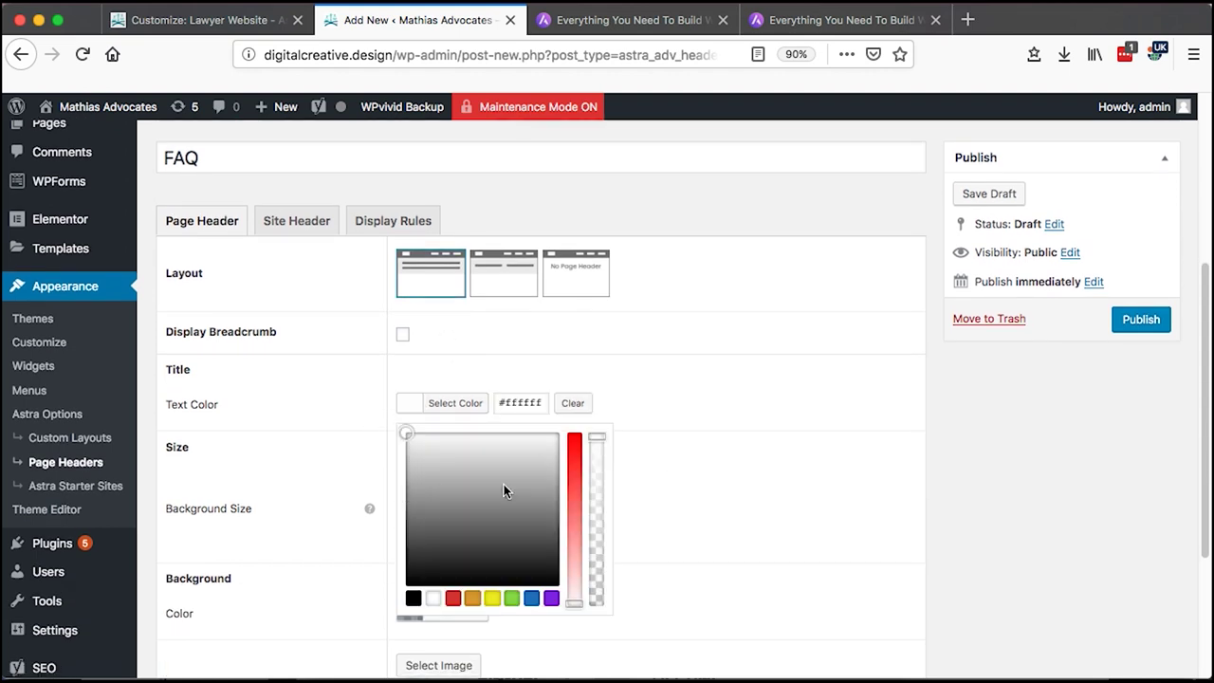
{"action": "left_click", "coordinate": [729, 432]}
{"action": "scroll", "coordinate": [729, 431], "scroll_direction": "down", "scroll_amount": 5}
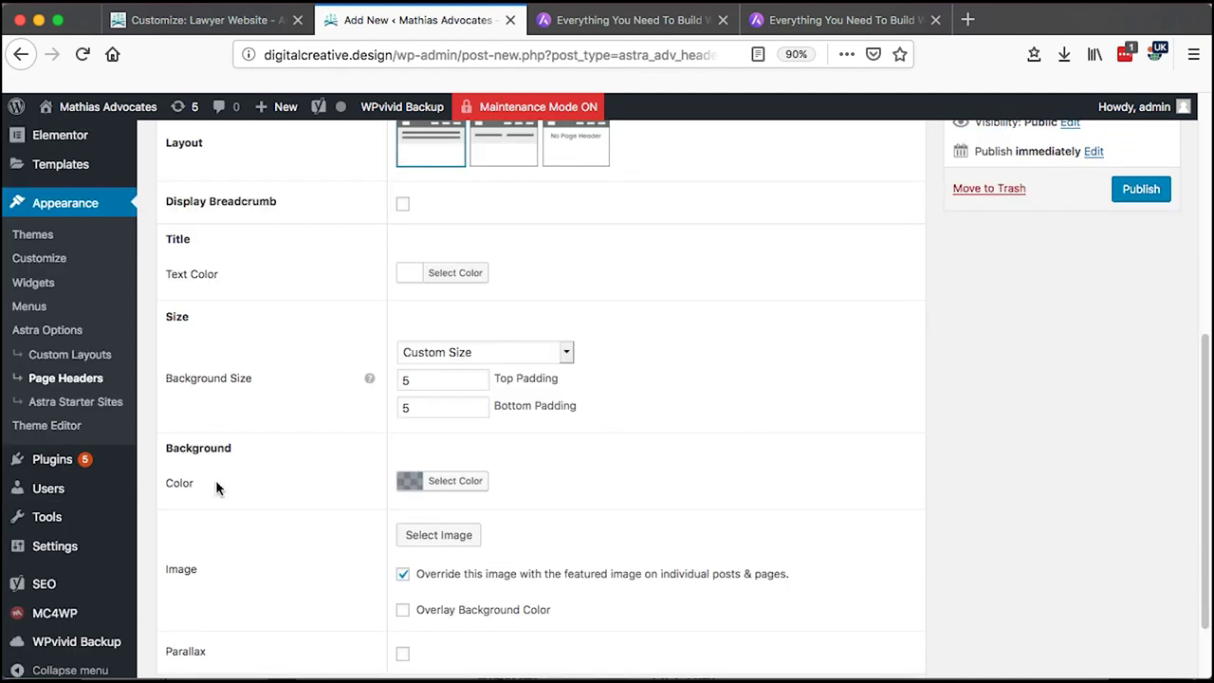
{"action": "scroll", "coordinate": [233, 497], "scroll_direction": "up", "scroll_amount": 8}
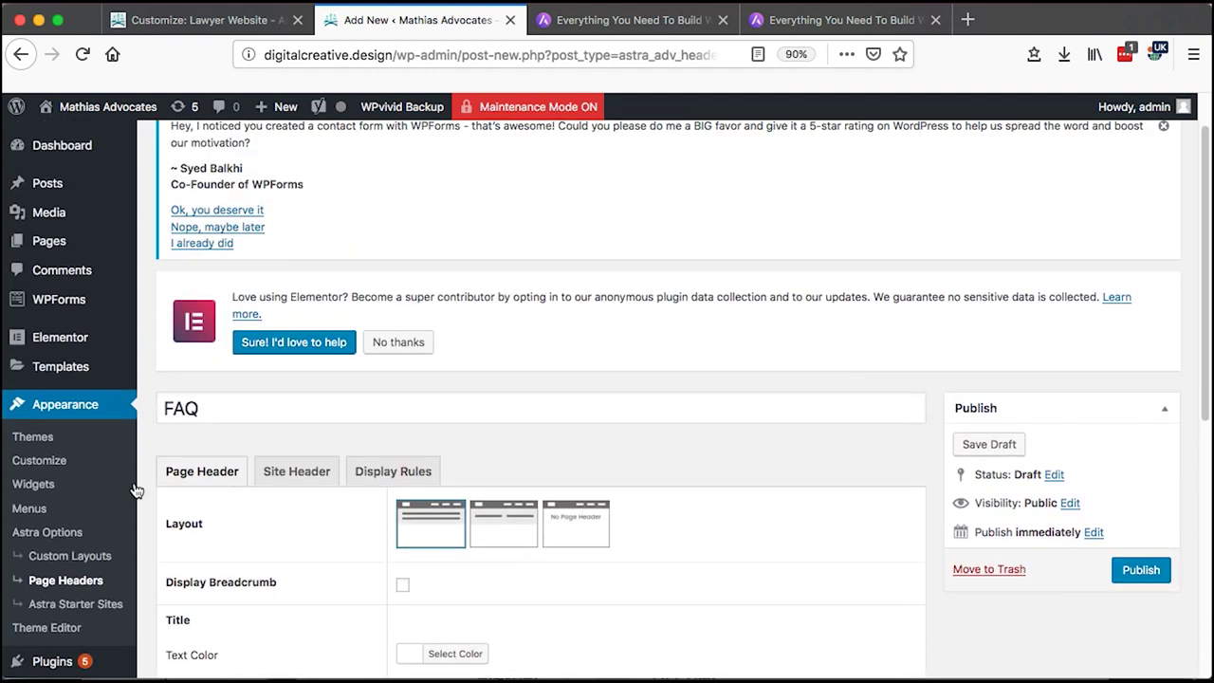
- Check the Mega Menu entry on the Astra features page and open the Primary Menu's structure in the WordPress dashboard
{"action": "left_click", "coordinate": [685, 19]}
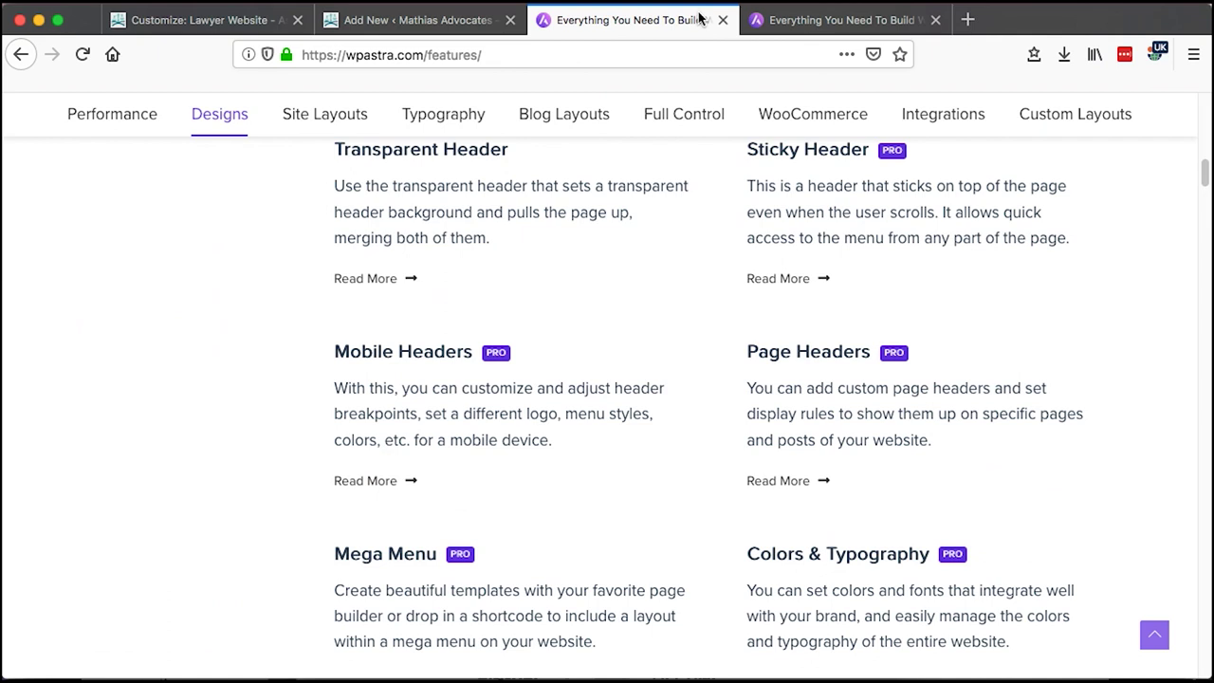
{"action": "scroll", "coordinate": [739, 324], "scroll_direction": "down", "scroll_amount": 3}
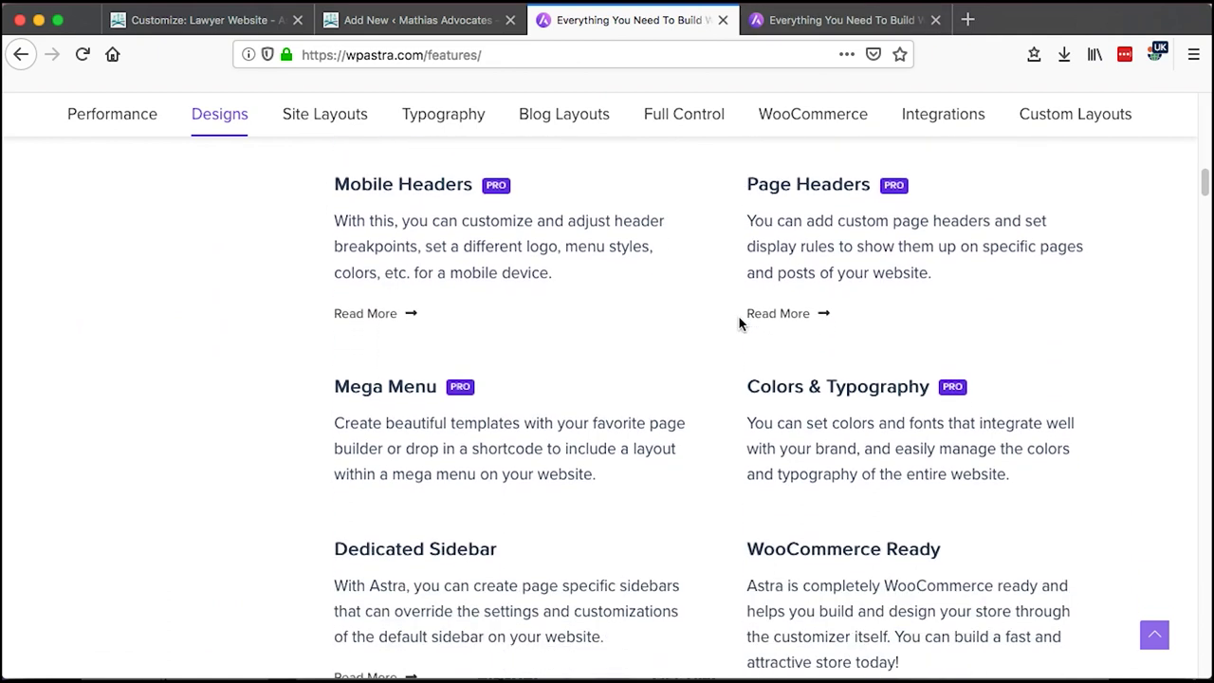
{"action": "left_click", "coordinate": [465, 25]}
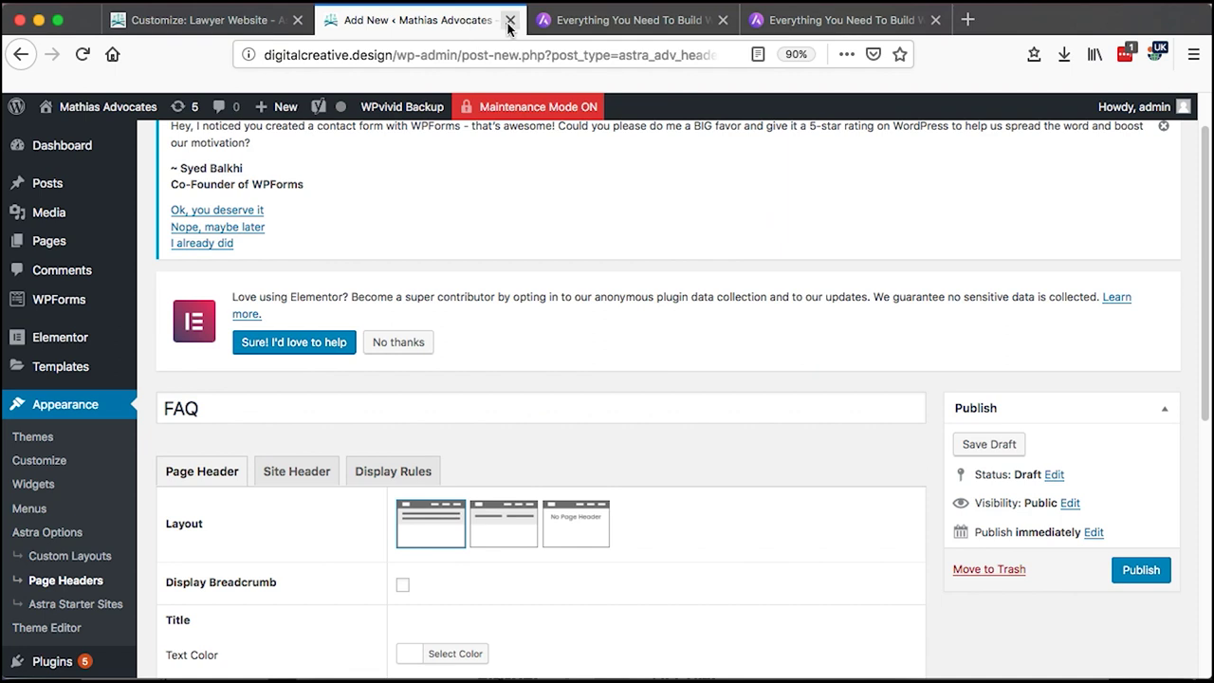
{"action": "left_click", "coordinate": [31, 513]}
{"action": "key", "text": "Return"}
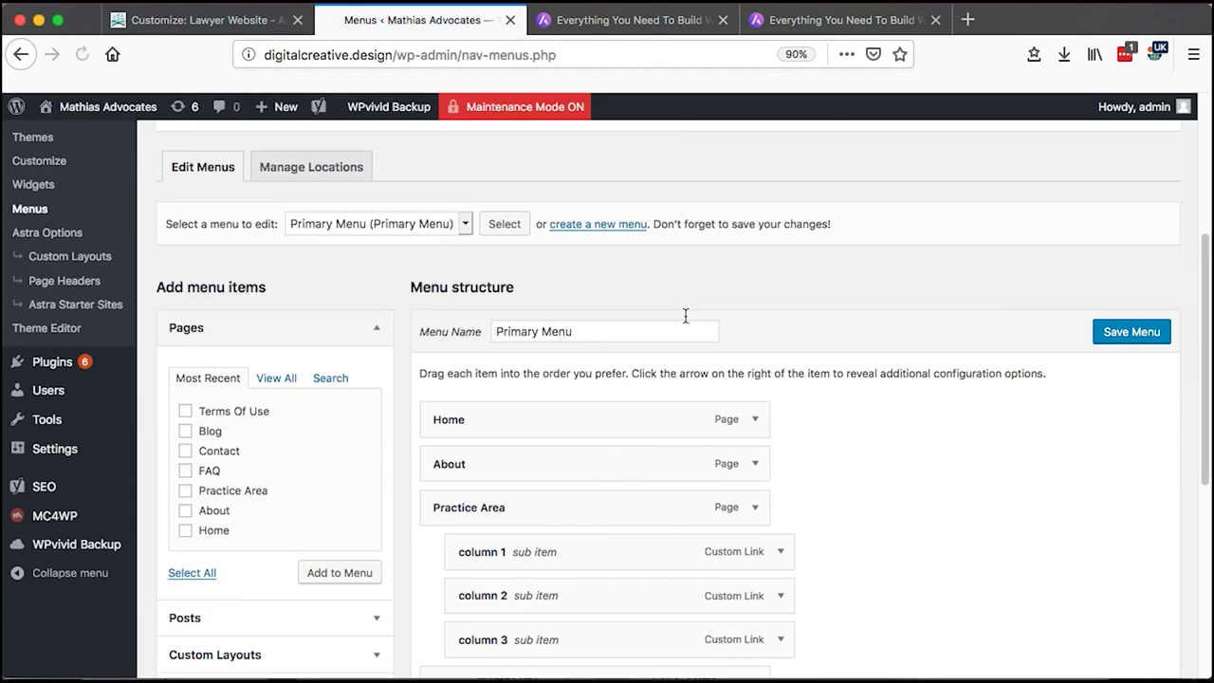
{"action": "scroll", "coordinate": [685, 315], "scroll_direction": "down", "scroll_amount": 5}
{"action": "scroll", "coordinate": [756, 366], "scroll_direction": "up", "scroll_amount": 3}
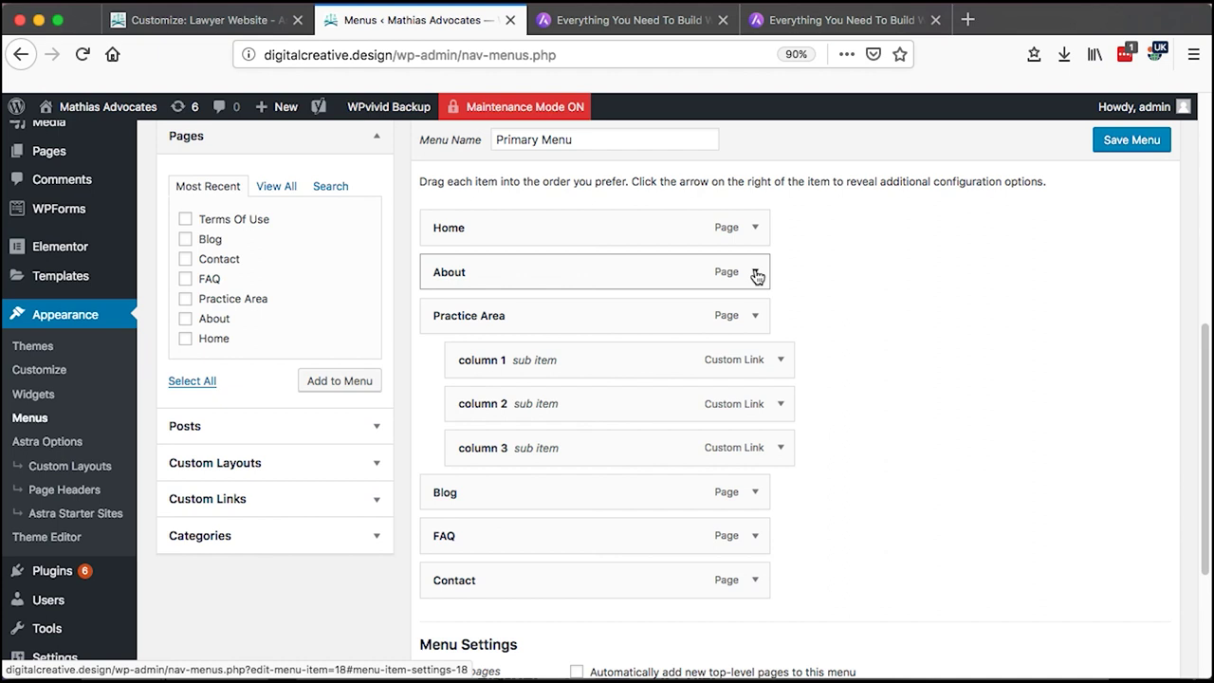
- Open the Astra menu options of the About menu item and enable its mega menu
{"action": "left_click", "coordinate": [756, 273]}
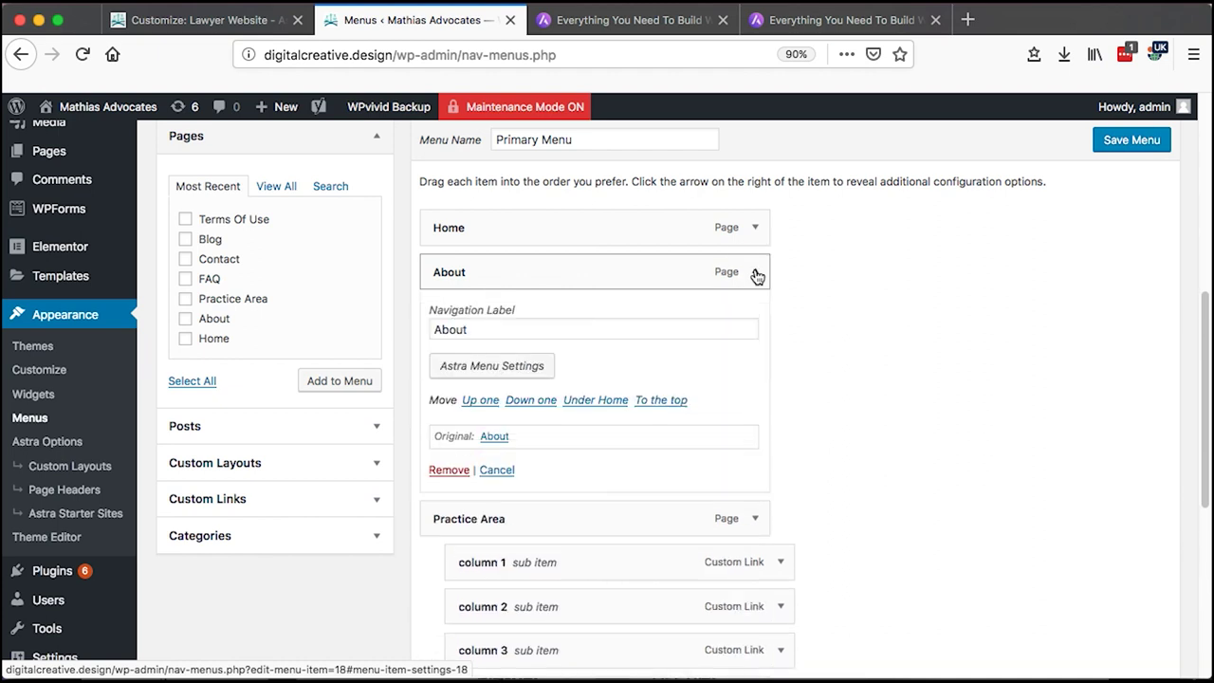
{"action": "left_click", "coordinate": [468, 378]}
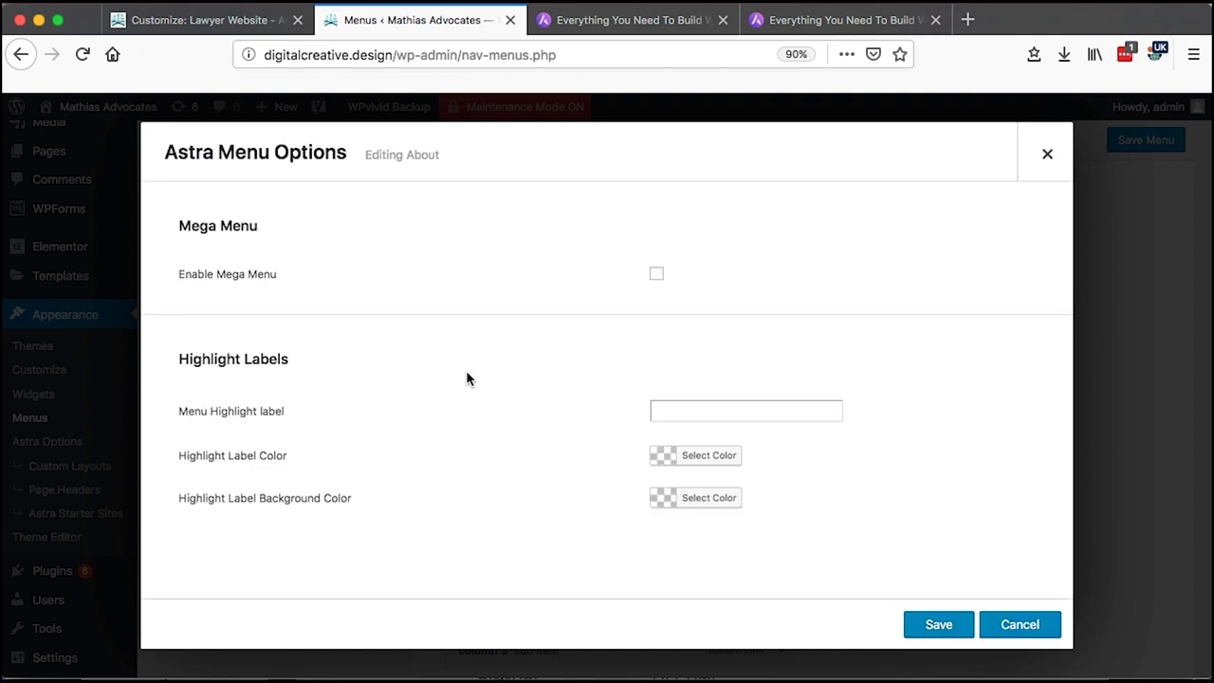
{"action": "left_click", "coordinate": [654, 276]}
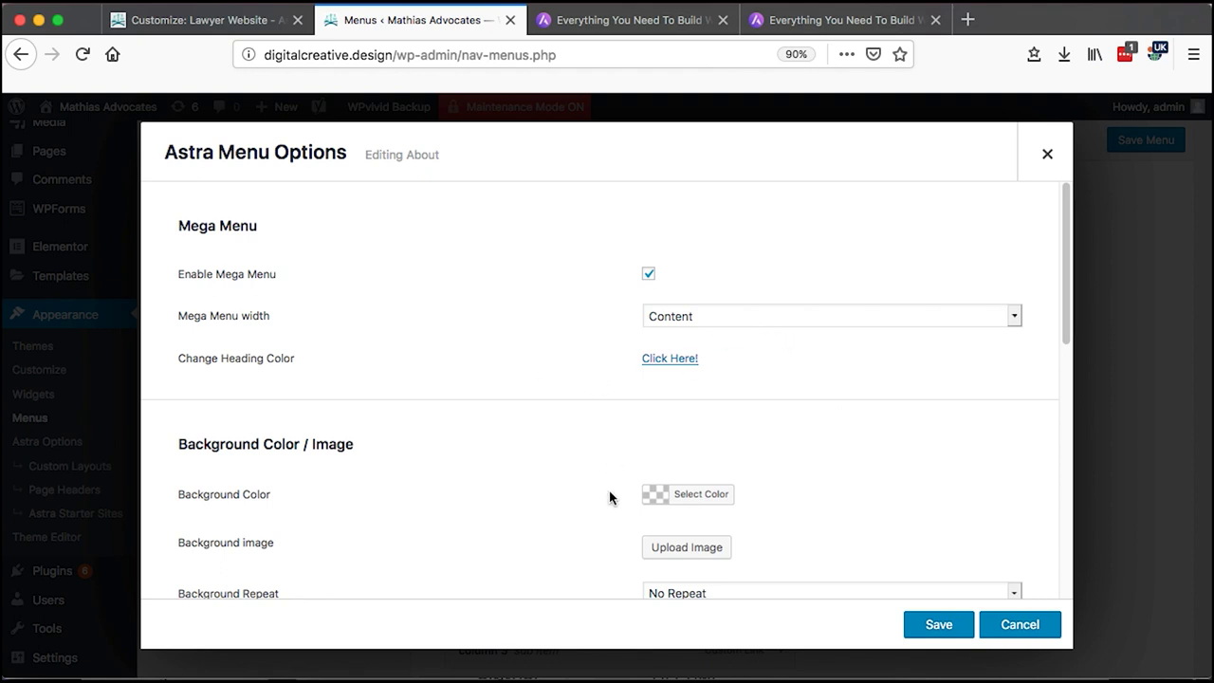
- Examine the About mega menu's width choices and its background, color override and highlight label options
{"action": "scroll", "coordinate": [617, 474], "scroll_direction": "down", "scroll_amount": 3}
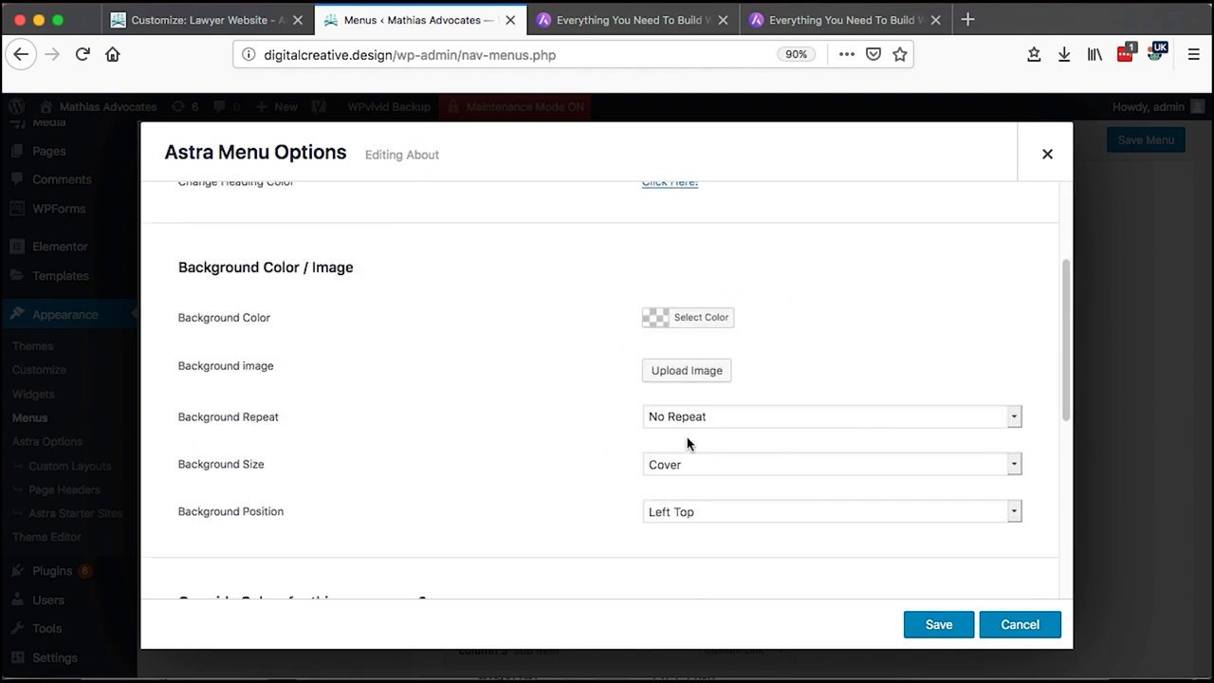
{"action": "scroll", "coordinate": [688, 443], "scroll_direction": "down", "scroll_amount": 5}
{"action": "scroll", "coordinate": [773, 413], "scroll_direction": "down", "scroll_amount": 3}
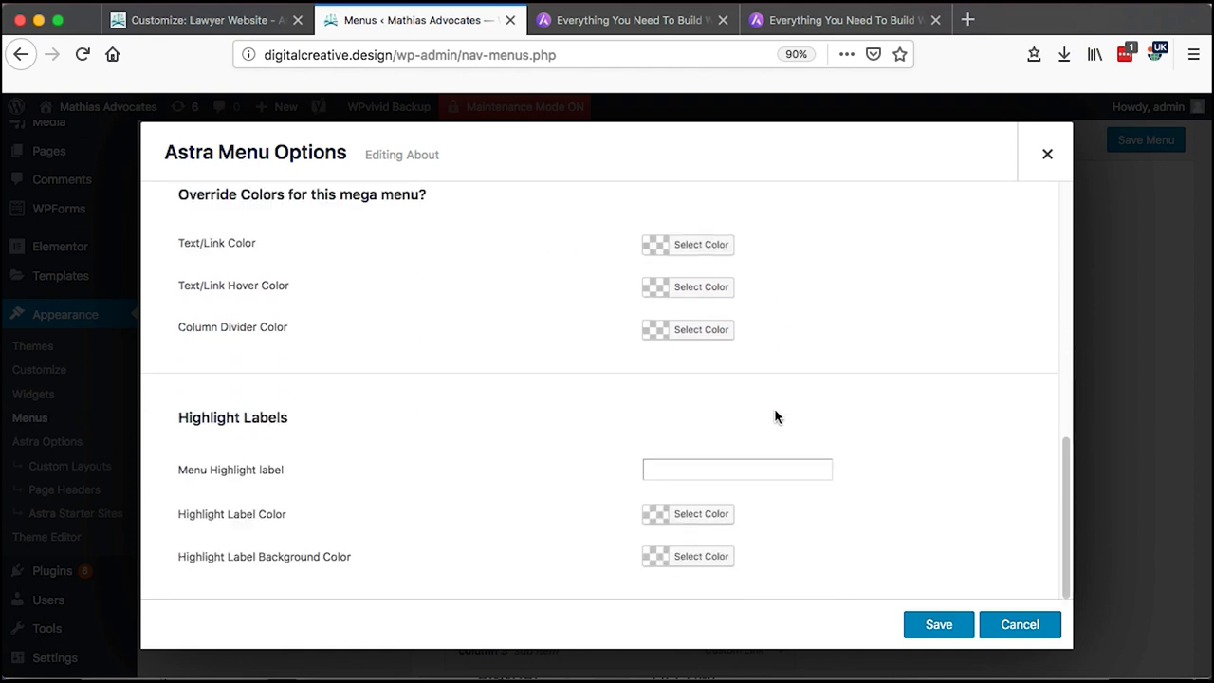
{"action": "scroll", "coordinate": [584, 442], "scroll_direction": "up", "scroll_amount": 10}
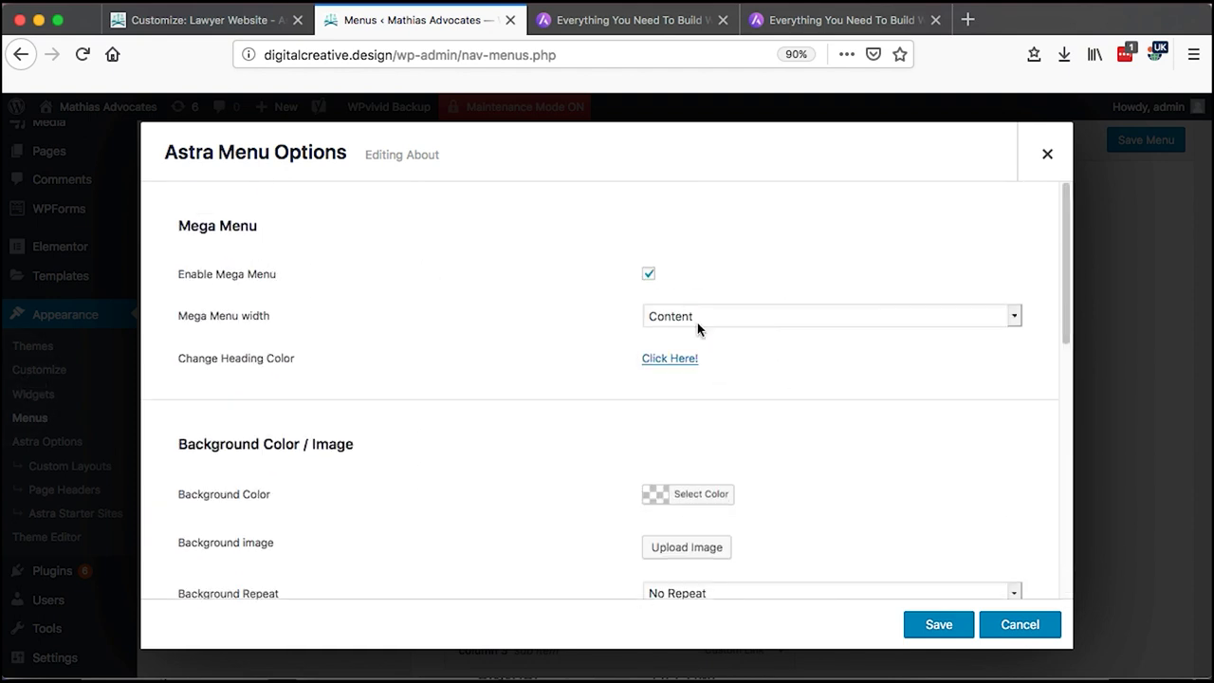
{"action": "left_click", "coordinate": [697, 322]}
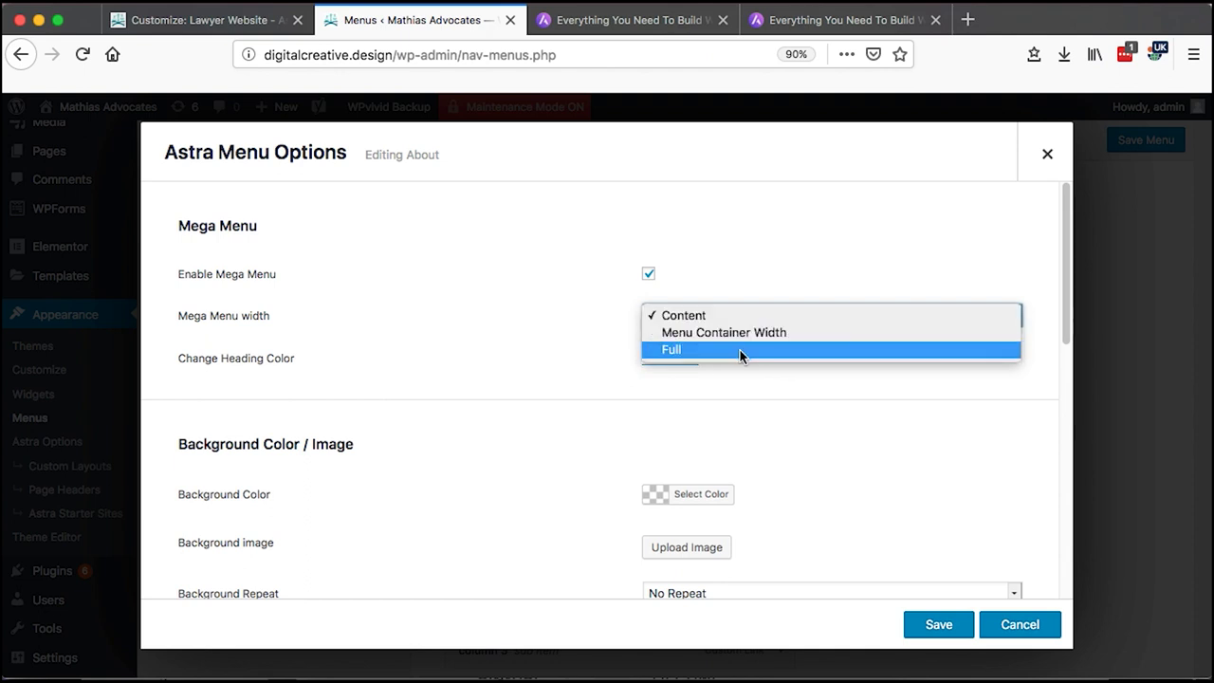
{"action": "left_click", "coordinate": [610, 360]}
{"action": "scroll", "coordinate": [653, 403], "scroll_direction": "down", "scroll_amount": 1}
{"action": "scroll", "coordinate": [653, 403], "scroll_direction": "up", "scroll_amount": 1}
{"action": "scroll", "coordinate": [652, 403], "scroll_direction": "down", "scroll_amount": 2}
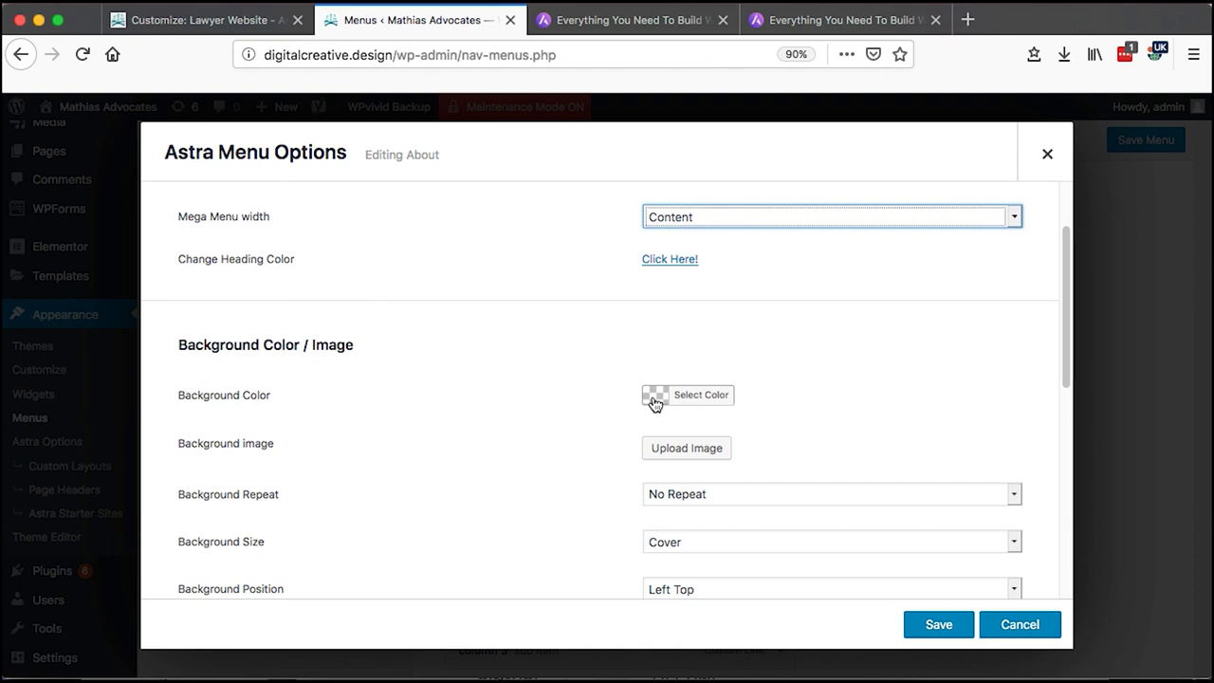
{"action": "scroll", "coordinate": [653, 403], "scroll_direction": "up", "scroll_amount": 2}
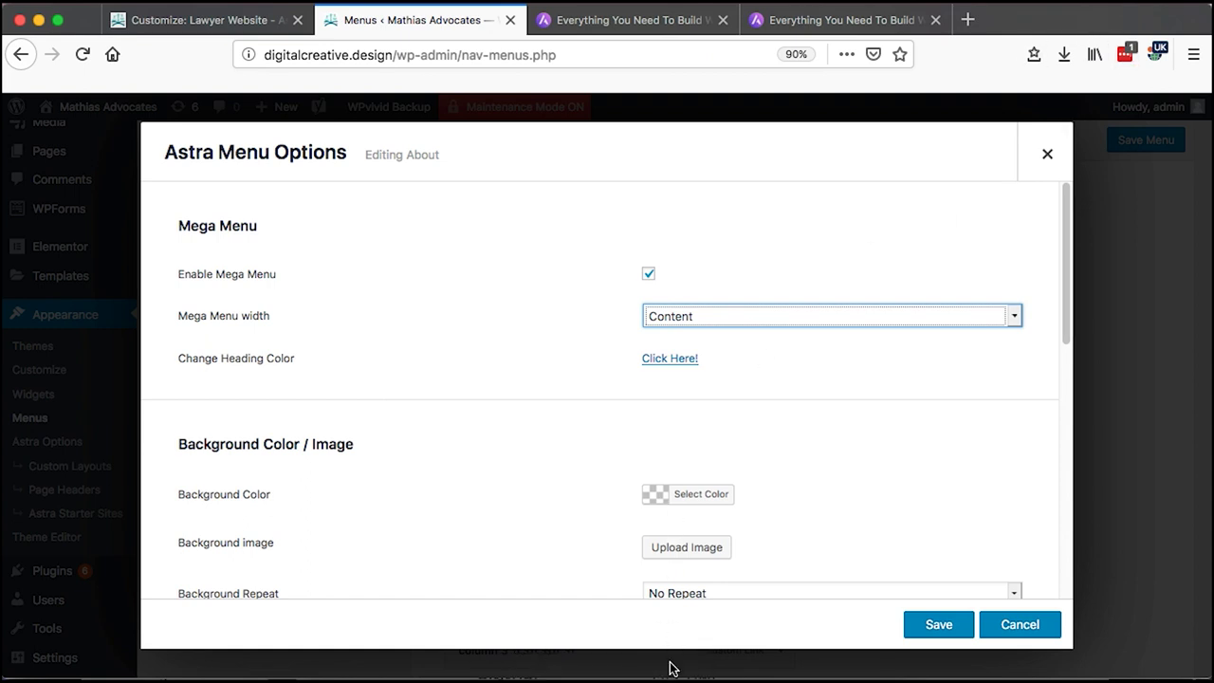
{"action": "scroll", "coordinate": [939, 481], "scroll_direction": "down", "scroll_amount": 7}
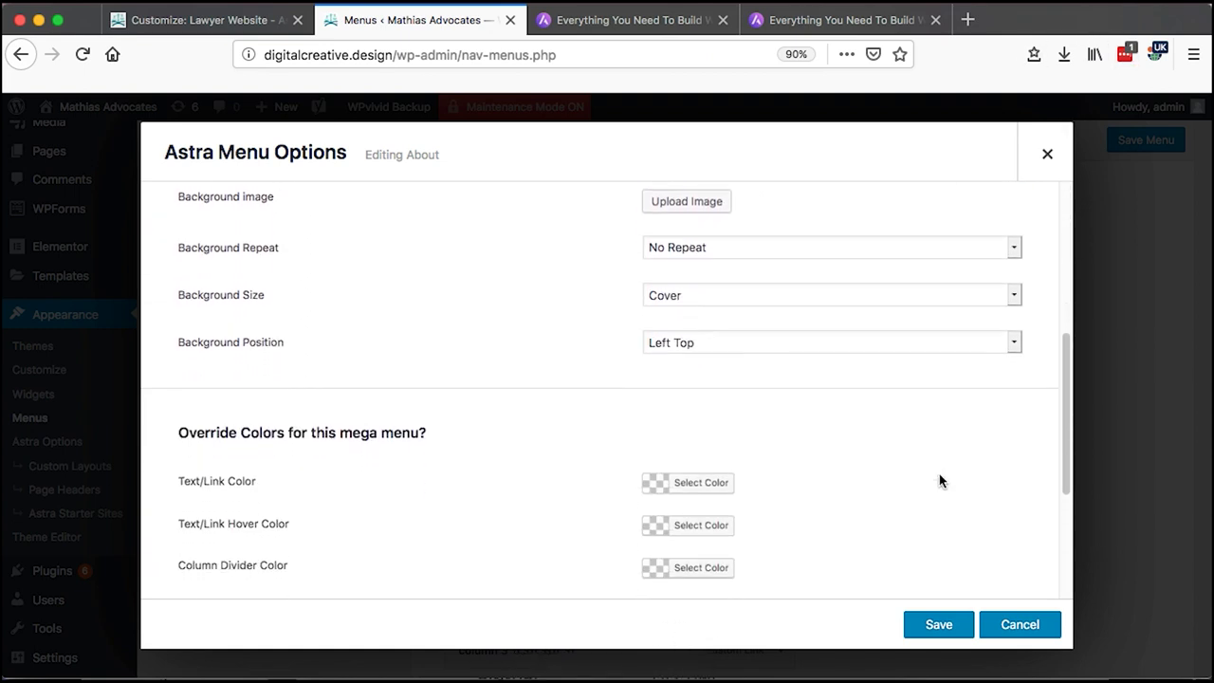
{"action": "scroll", "coordinate": [939, 479], "scroll_direction": "up", "scroll_amount": 7}
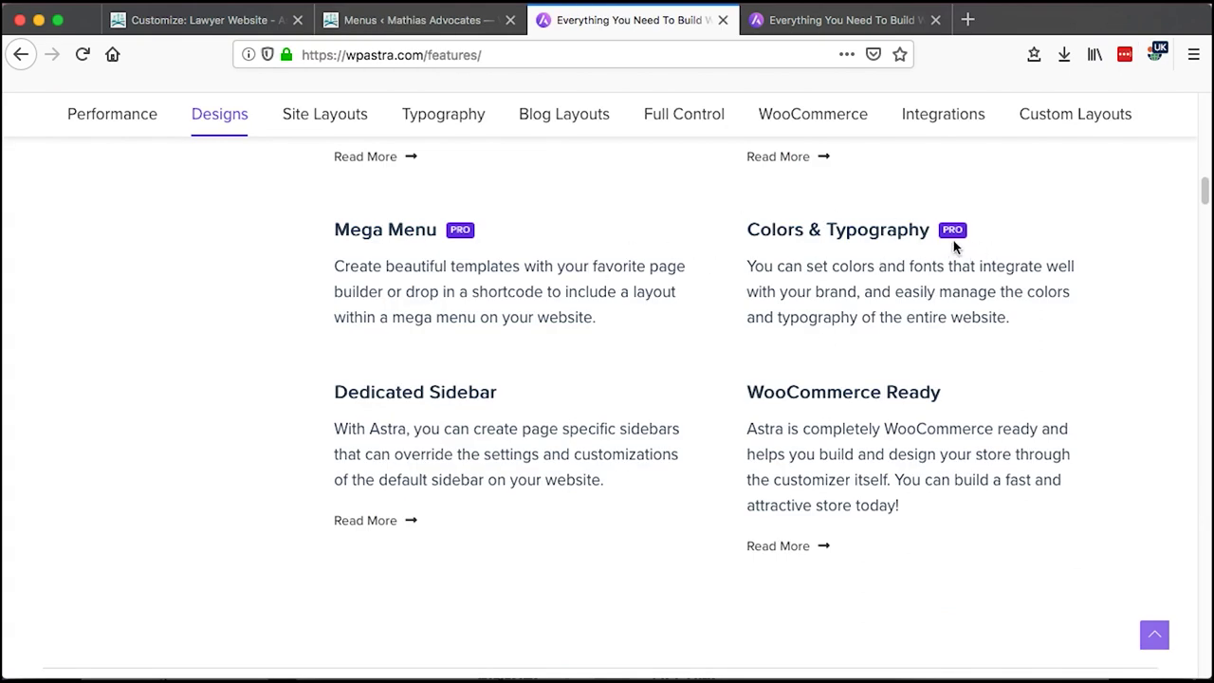
- Return to the site Customizer and look over the Base Typography settings in the Global section
{"action": "left_click", "coordinate": [216, 26]}
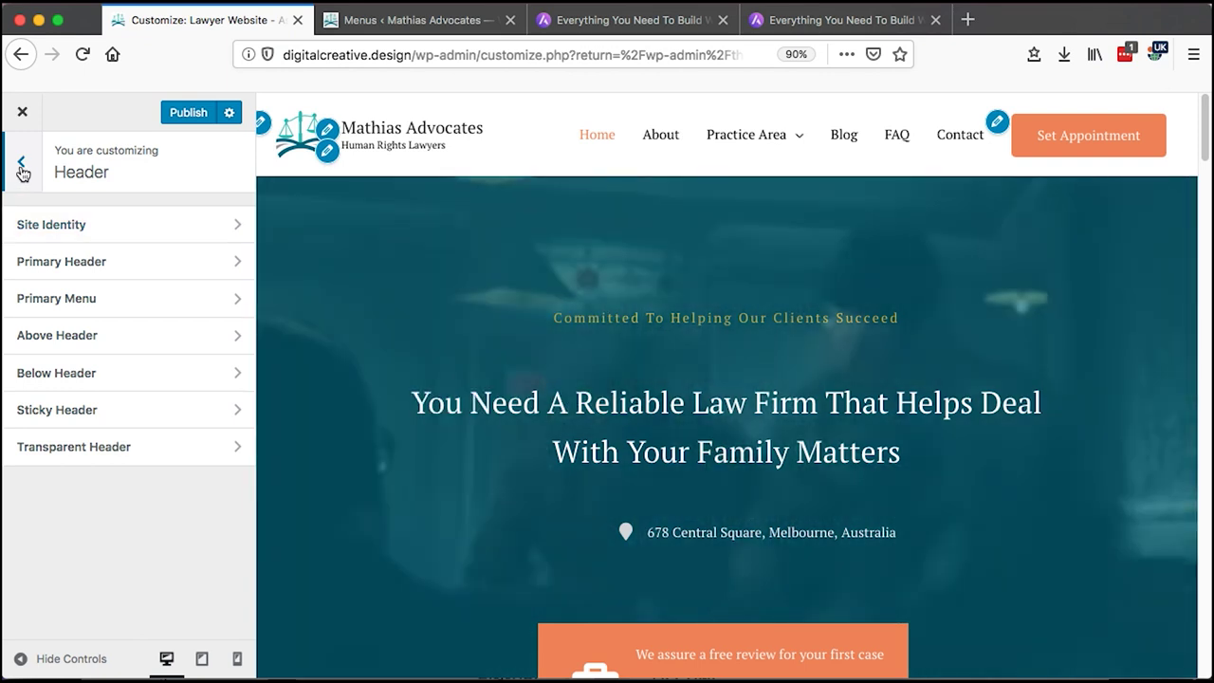
{"action": "left_click", "coordinate": [21, 167]}
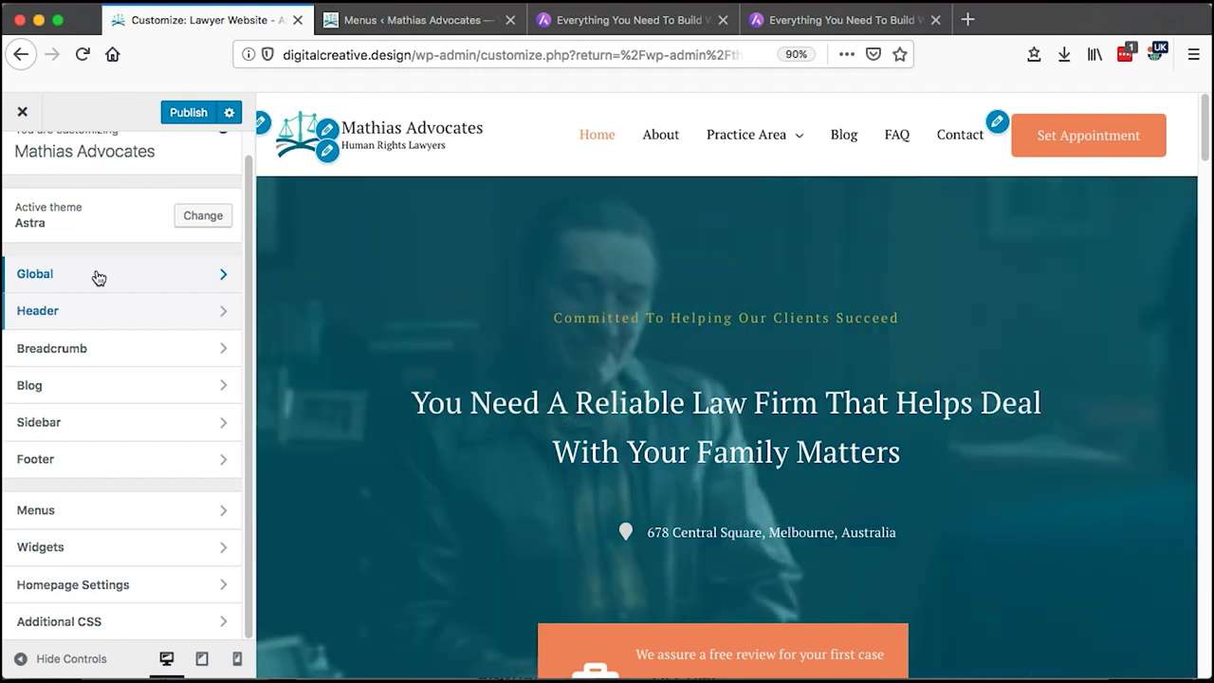
{"action": "left_click", "coordinate": [98, 273]}
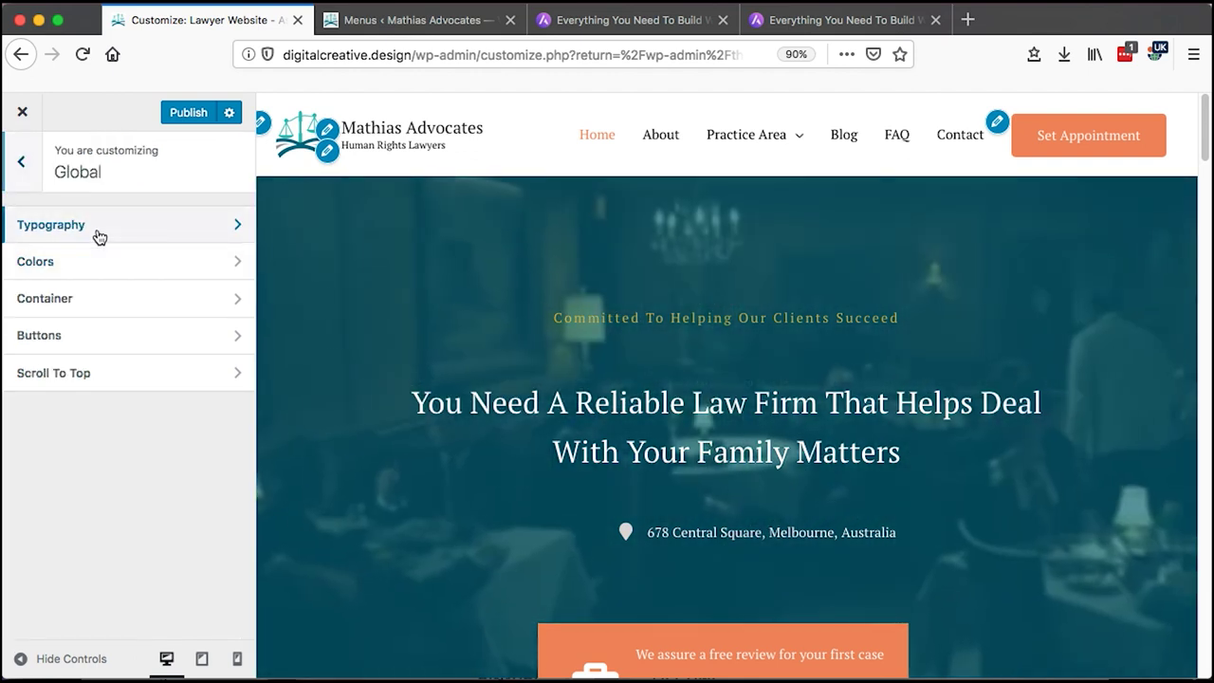
{"action": "left_click", "coordinate": [99, 237]}
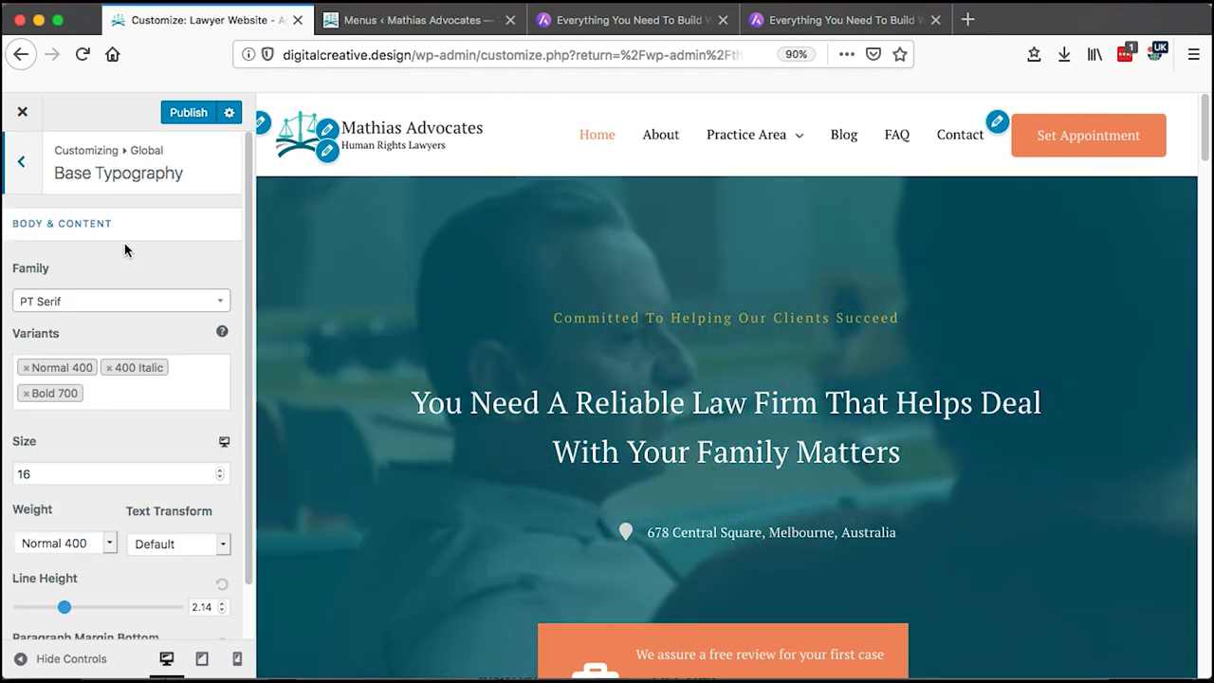
{"action": "scroll", "coordinate": [124, 243], "scroll_direction": "down", "scroll_amount": 3}
{"action": "left_click", "coordinate": [20, 177]}
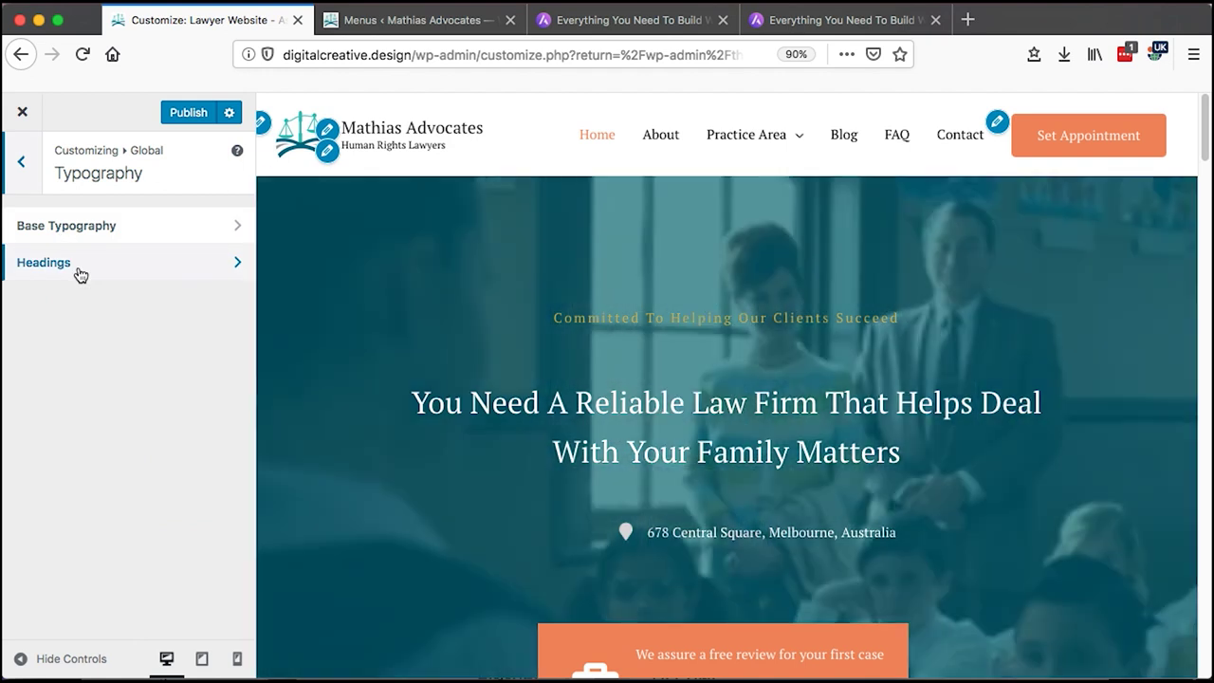
- Examine the global Headings typography settings for family, size, weight and line height from Heading 1 to Heading 6
{"action": "left_click", "coordinate": [80, 273]}
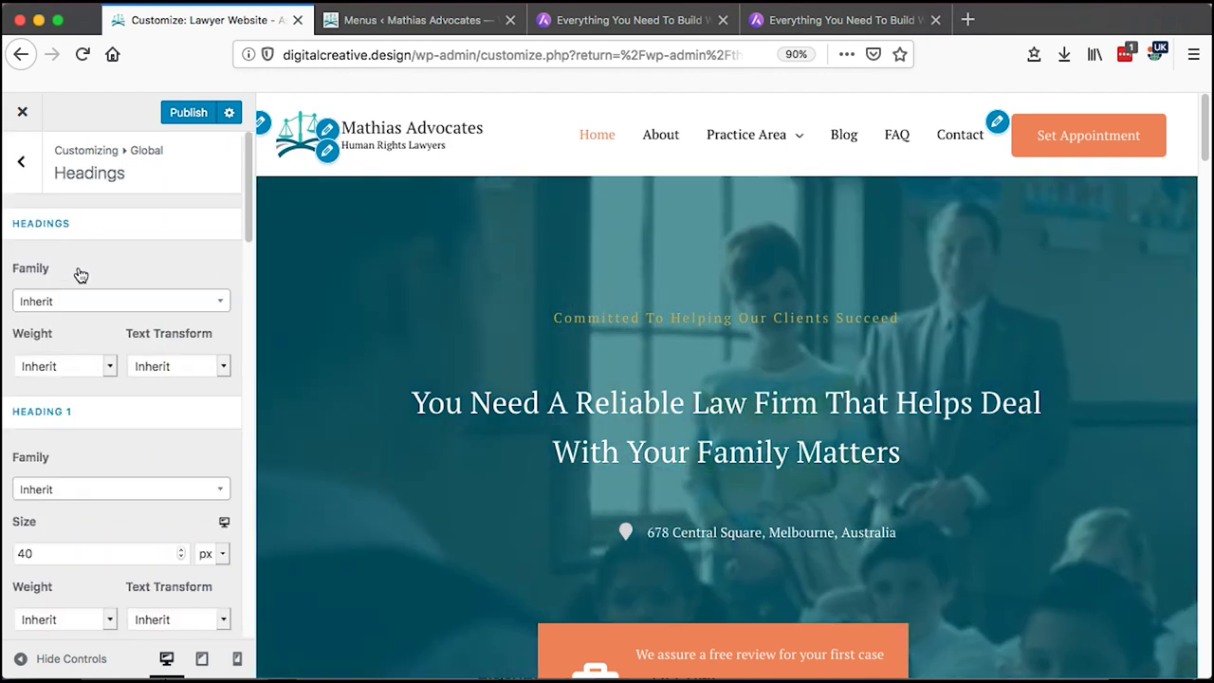
{"action": "scroll", "coordinate": [86, 285], "scroll_direction": "down", "scroll_amount": 1}
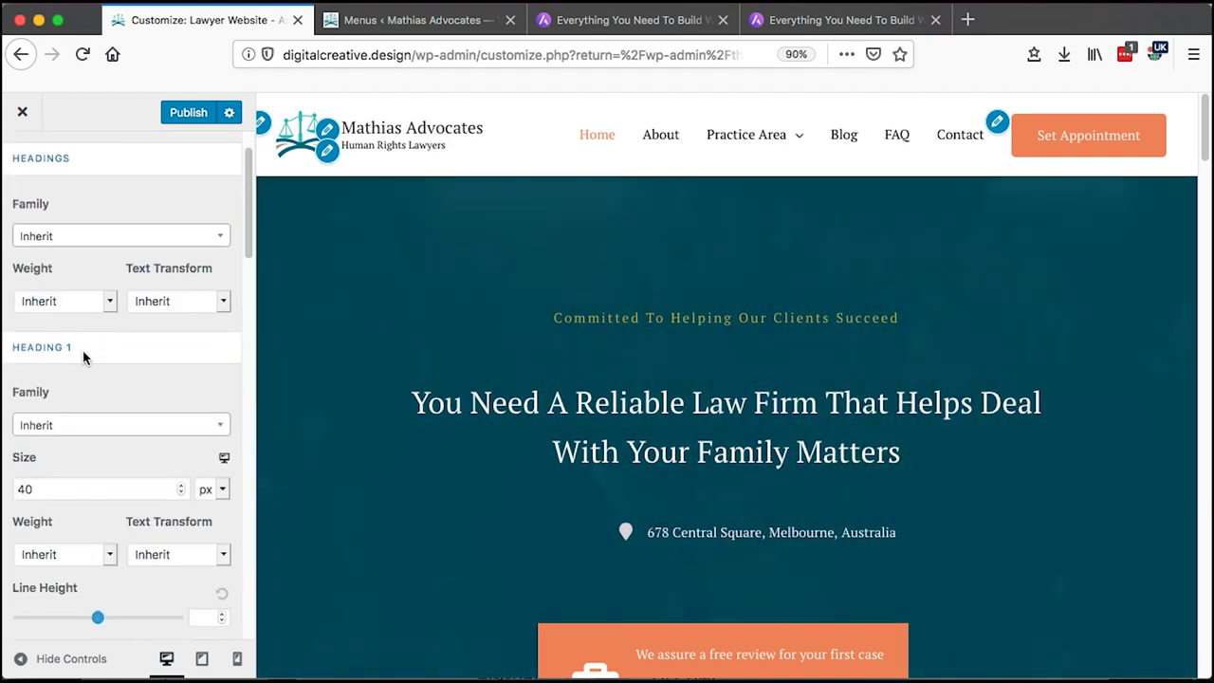
{"action": "scroll", "coordinate": [86, 361], "scroll_direction": "down", "scroll_amount": 2}
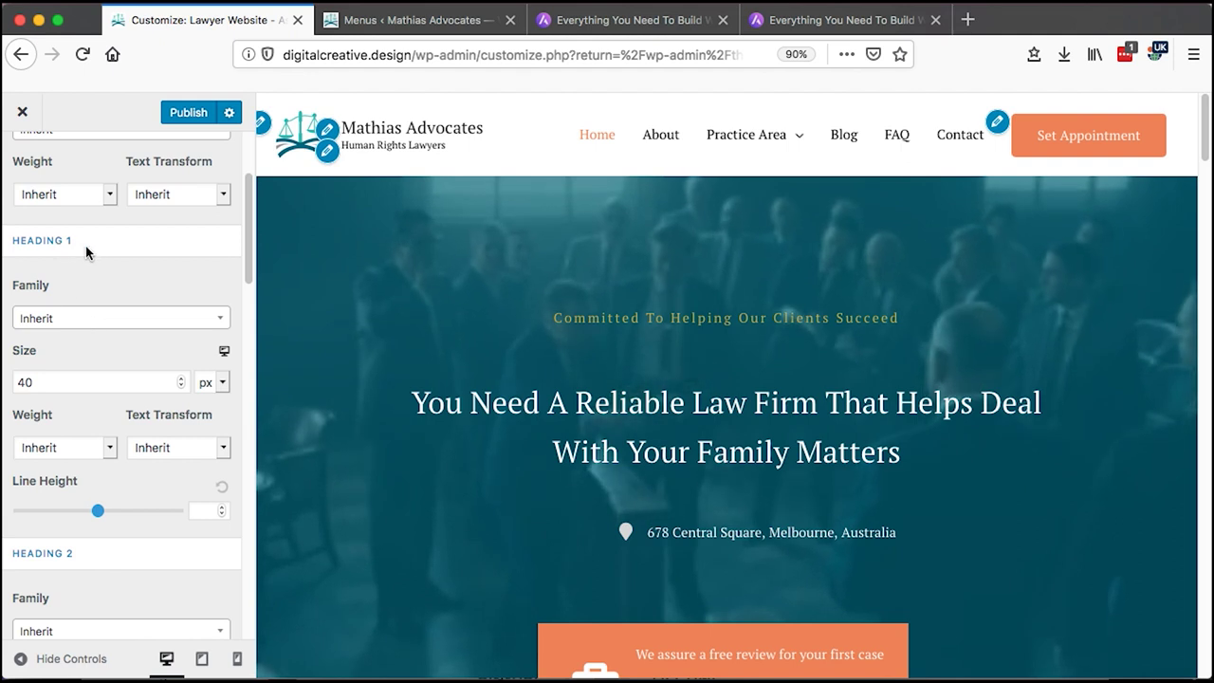
{"action": "scroll", "coordinate": [91, 246], "scroll_direction": "down", "scroll_amount": 6}
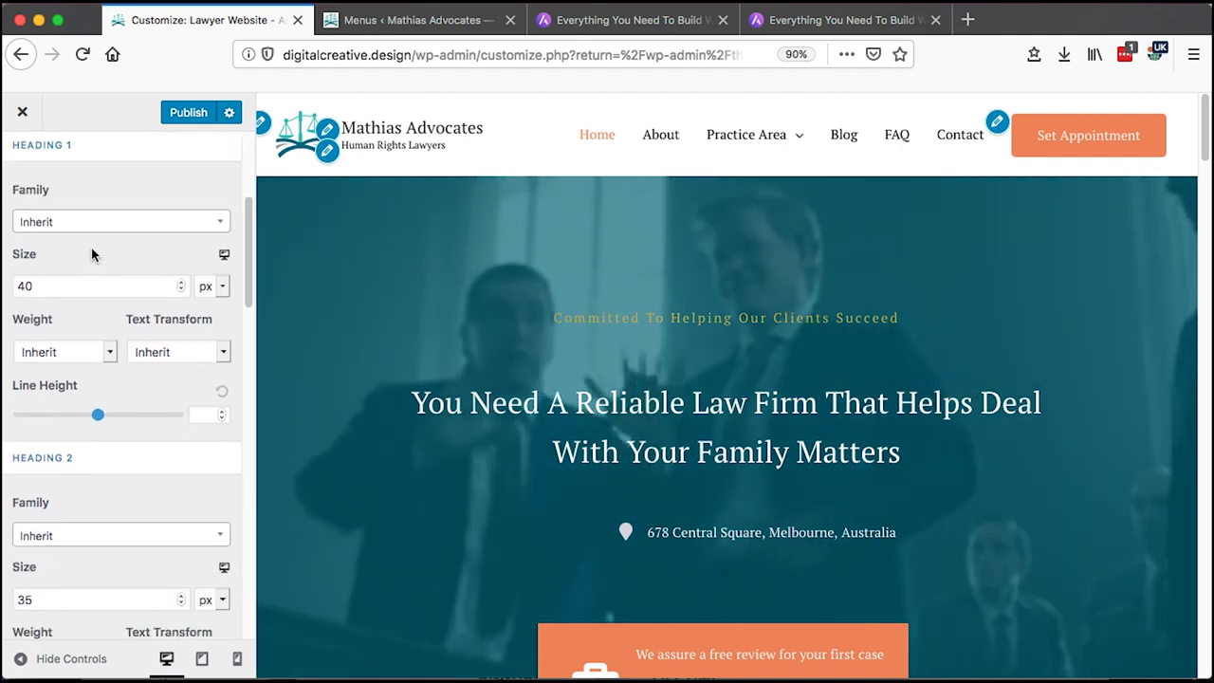
{"action": "scroll", "coordinate": [91, 247], "scroll_direction": "down", "scroll_amount": 1}
{"action": "scroll", "coordinate": [89, 398], "scroll_direction": "down", "scroll_amount": 3}
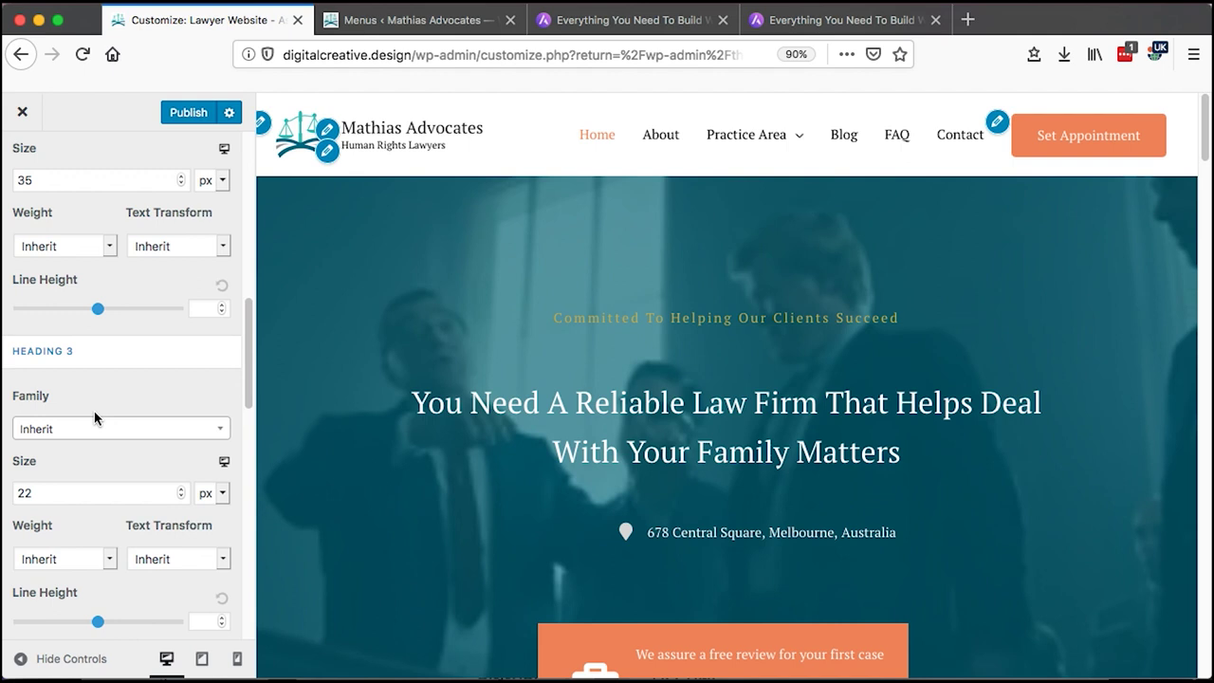
{"action": "scroll", "coordinate": [95, 394], "scroll_direction": "down", "scroll_amount": 5}
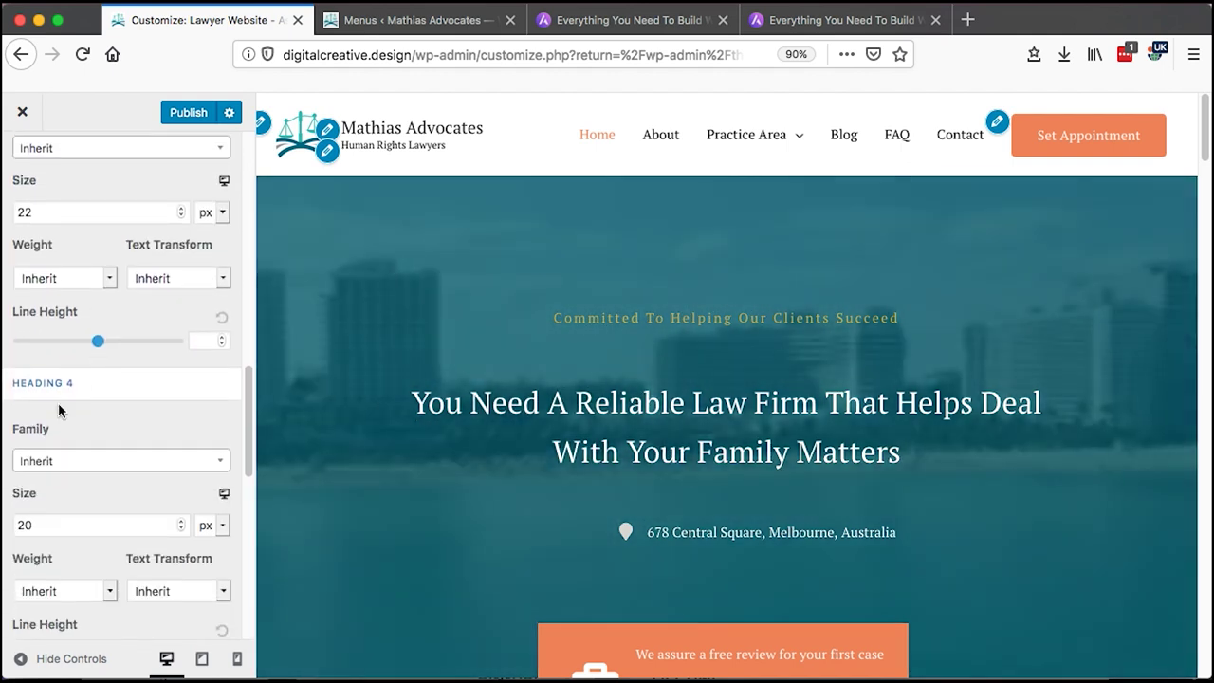
{"action": "scroll", "coordinate": [59, 410], "scroll_direction": "down", "scroll_amount": 4}
{"action": "scroll", "coordinate": [60, 411], "scroll_direction": "down", "scroll_amount": 8}
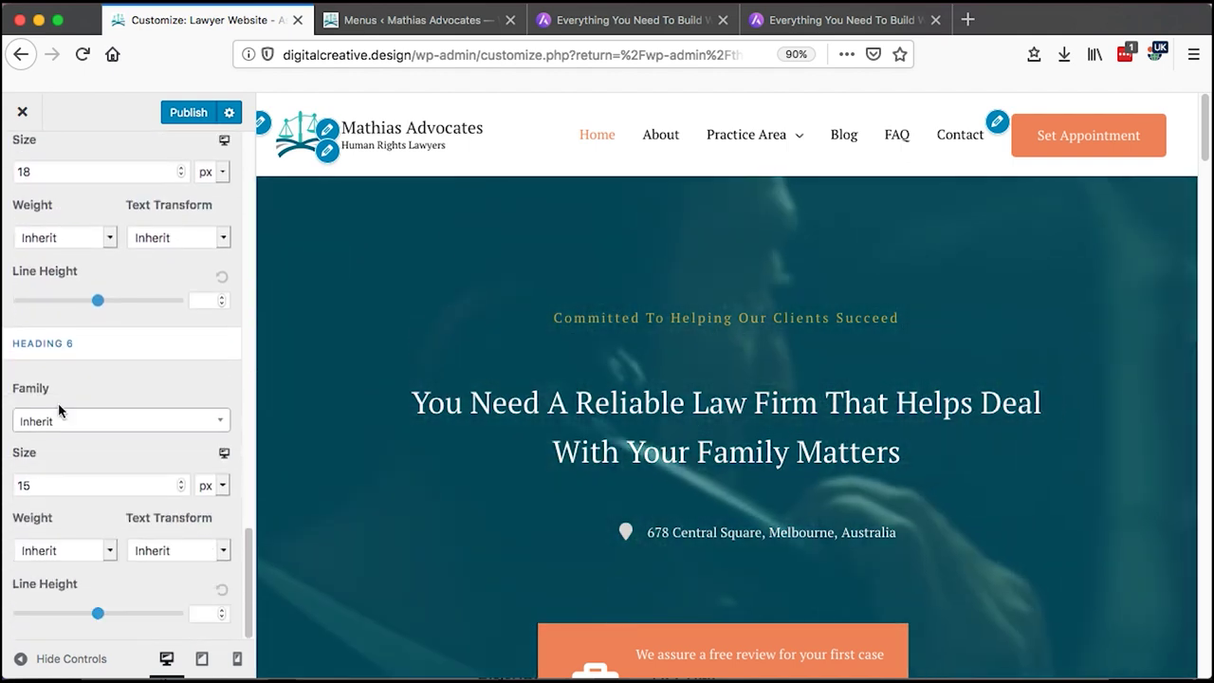
{"action": "scroll", "coordinate": [59, 410], "scroll_direction": "up", "scroll_amount": 18}
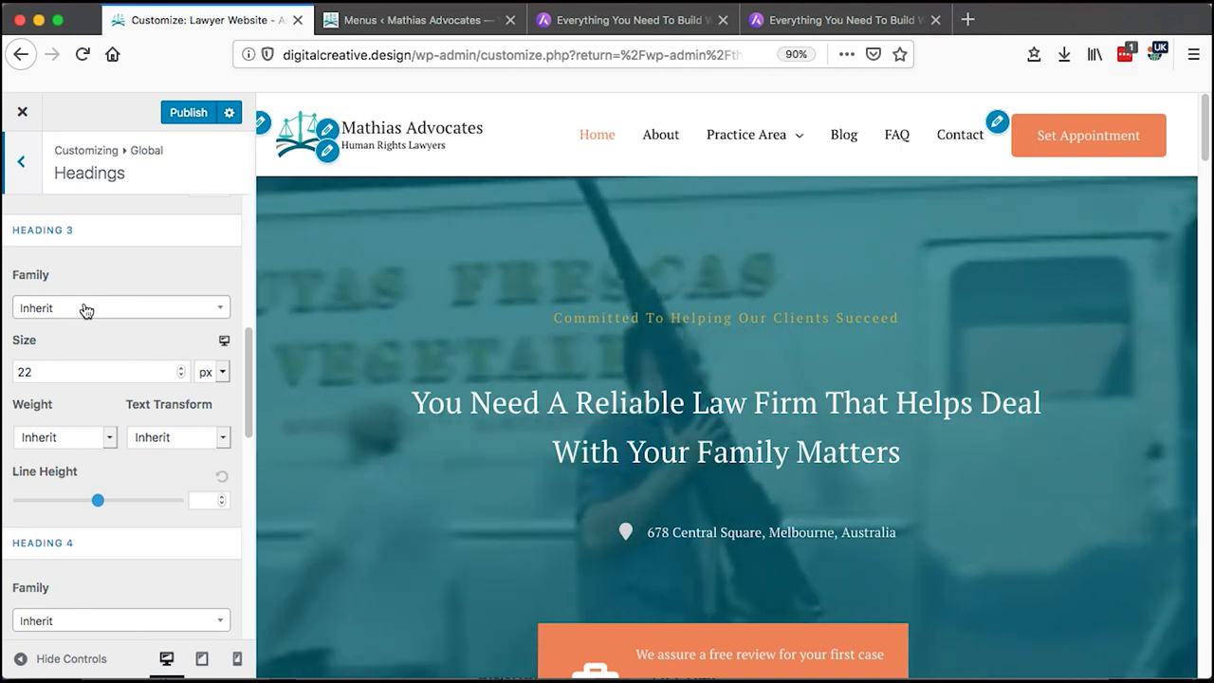
- Look over the Heading 3 font family choices and leave the global Headings typography settings
{"action": "left_click", "coordinate": [85, 309]}
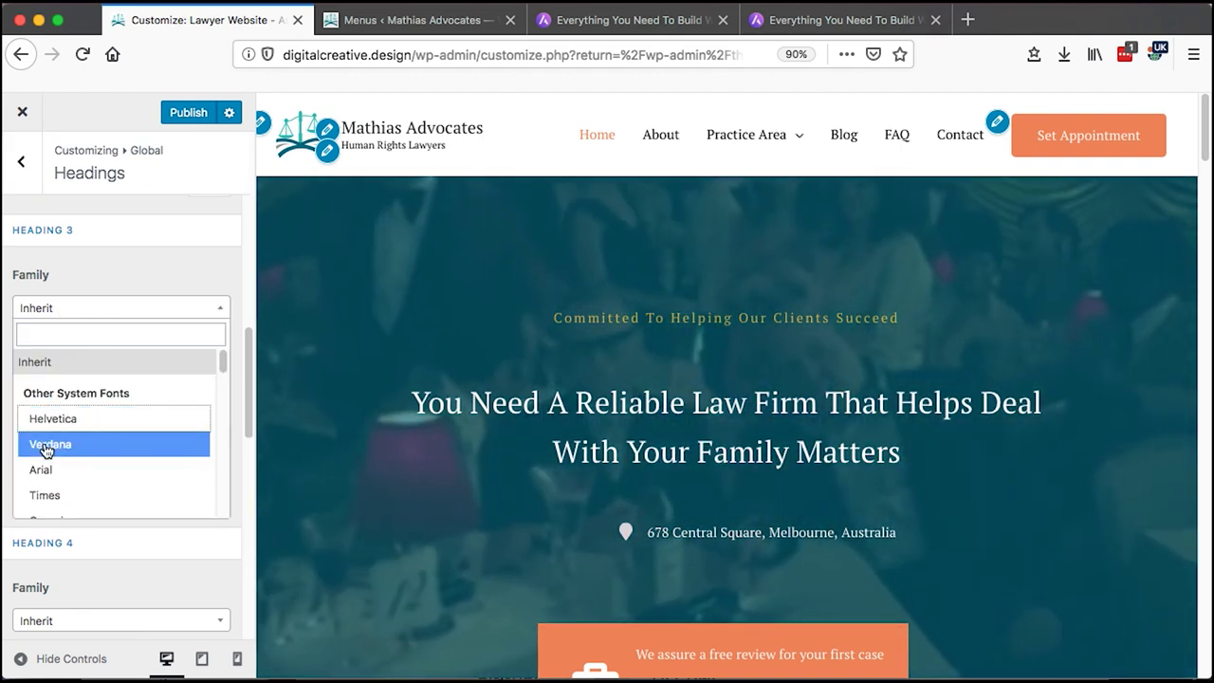
{"action": "scroll", "coordinate": [81, 333], "scroll_direction": "up", "scroll_amount": 10}
{"action": "scroll", "coordinate": [82, 273], "scroll_direction": "down", "scroll_amount": 1}
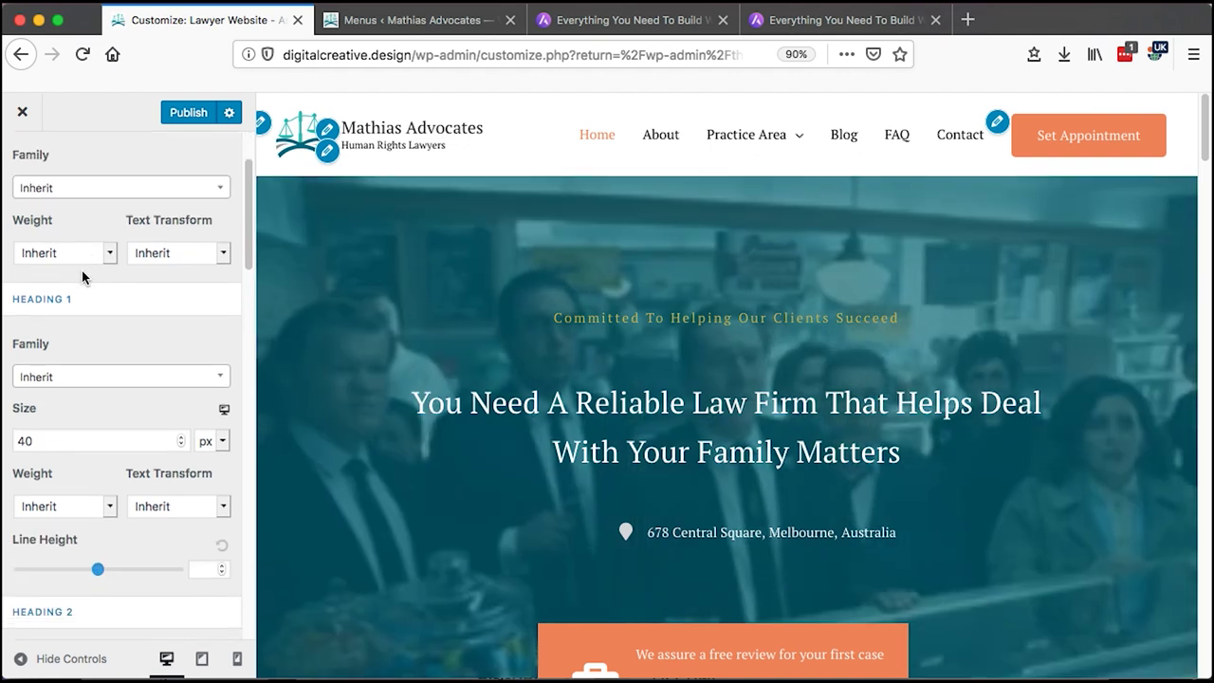
{"action": "scroll", "coordinate": [82, 271], "scroll_direction": "up", "scroll_amount": 3}
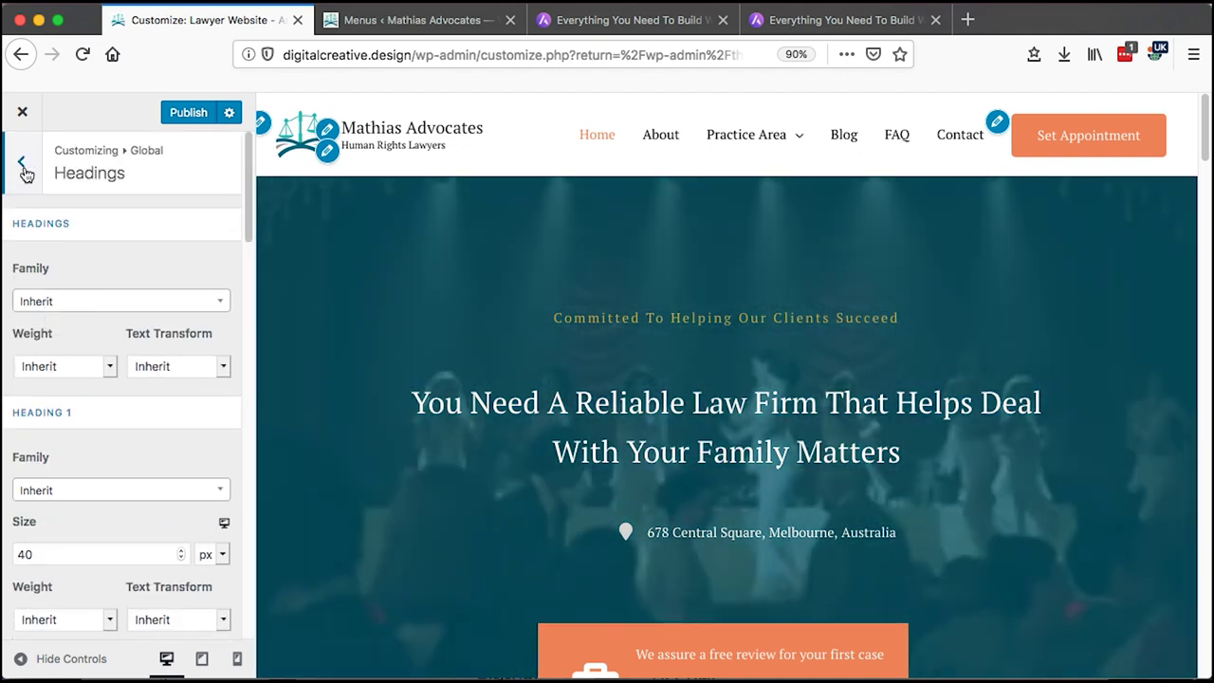
{"action": "left_click", "coordinate": [23, 168]}
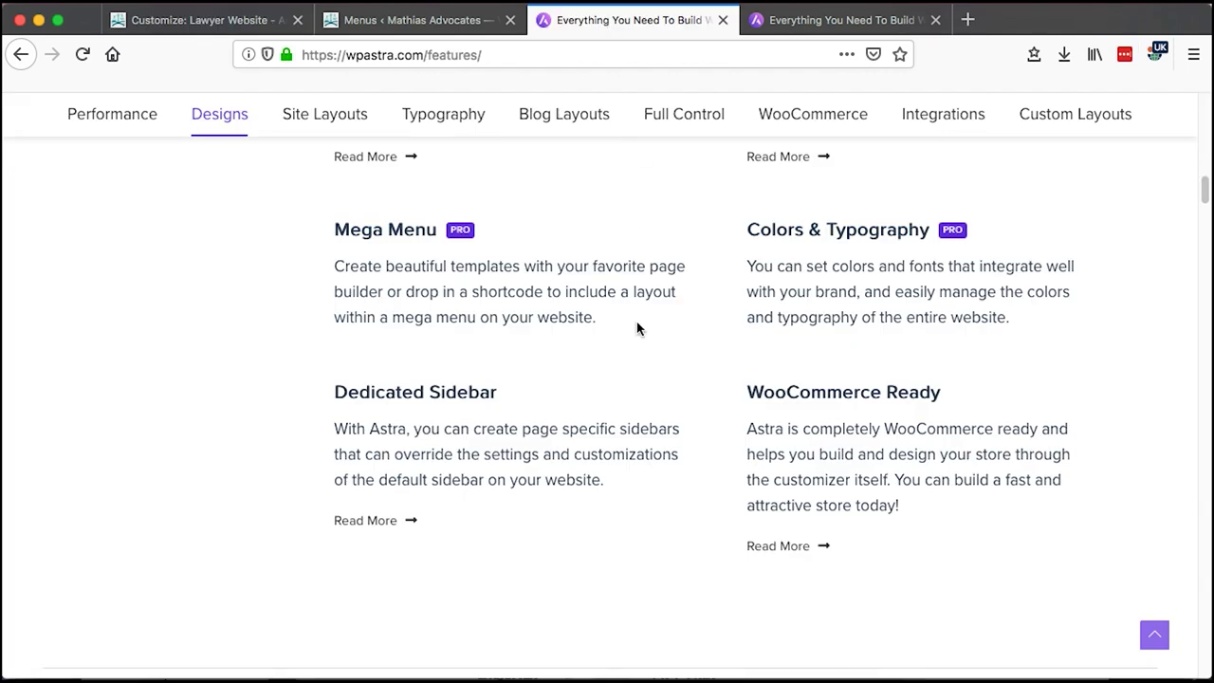
- Switch to the Astra features page and review the Site Layouts section covering Boxed, Full Width, Padded and Fluid layouts
{"action": "scroll", "coordinate": [631, 351], "scroll_direction": "down", "scroll_amount": 4}
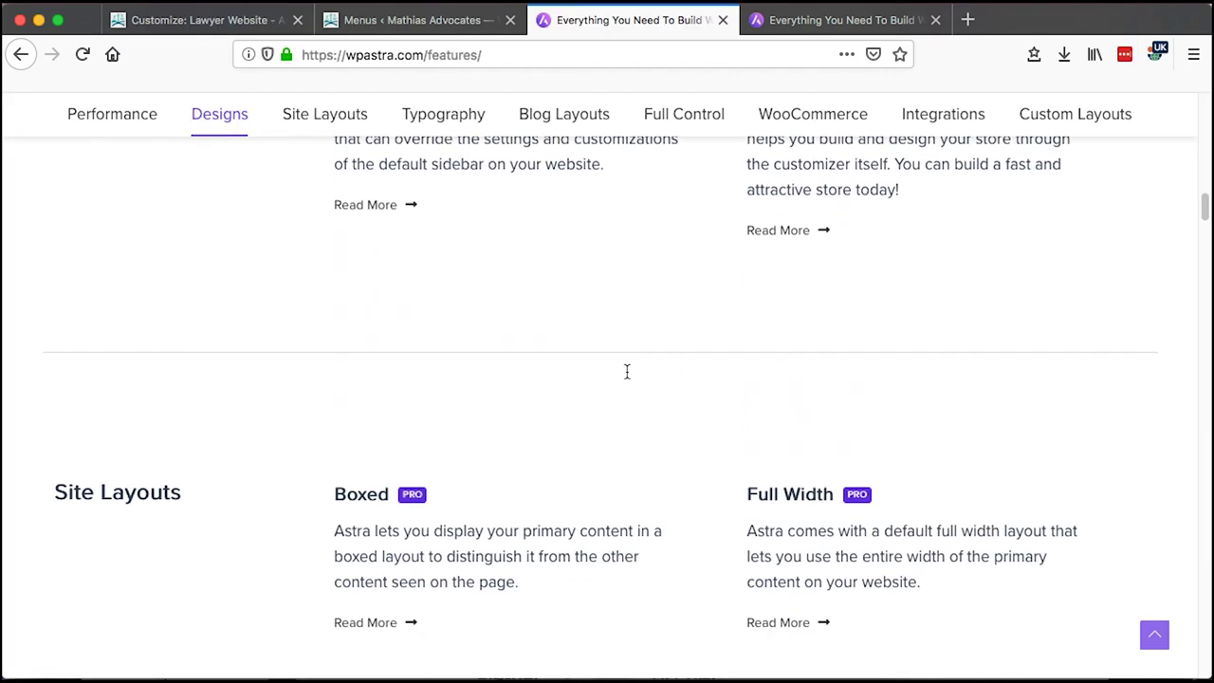
{"action": "scroll", "coordinate": [627, 372], "scroll_direction": "down", "scroll_amount": 3}
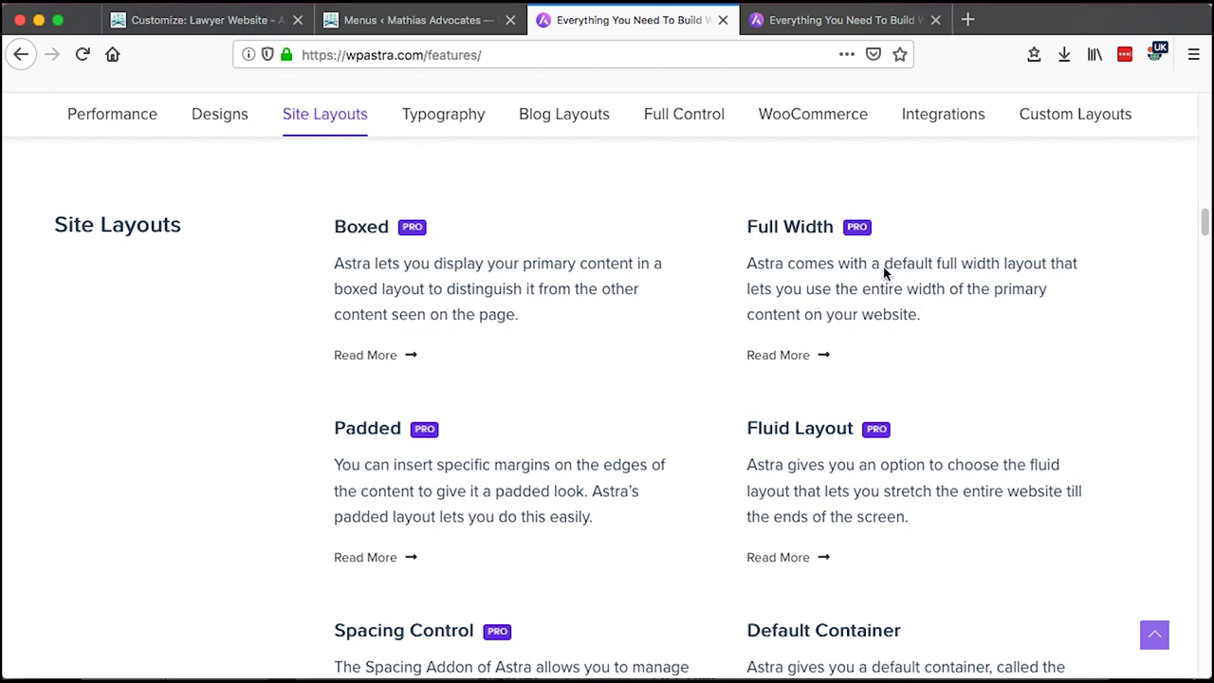
{"action": "scroll", "coordinate": [883, 273], "scroll_direction": "up", "scroll_amount": 1}
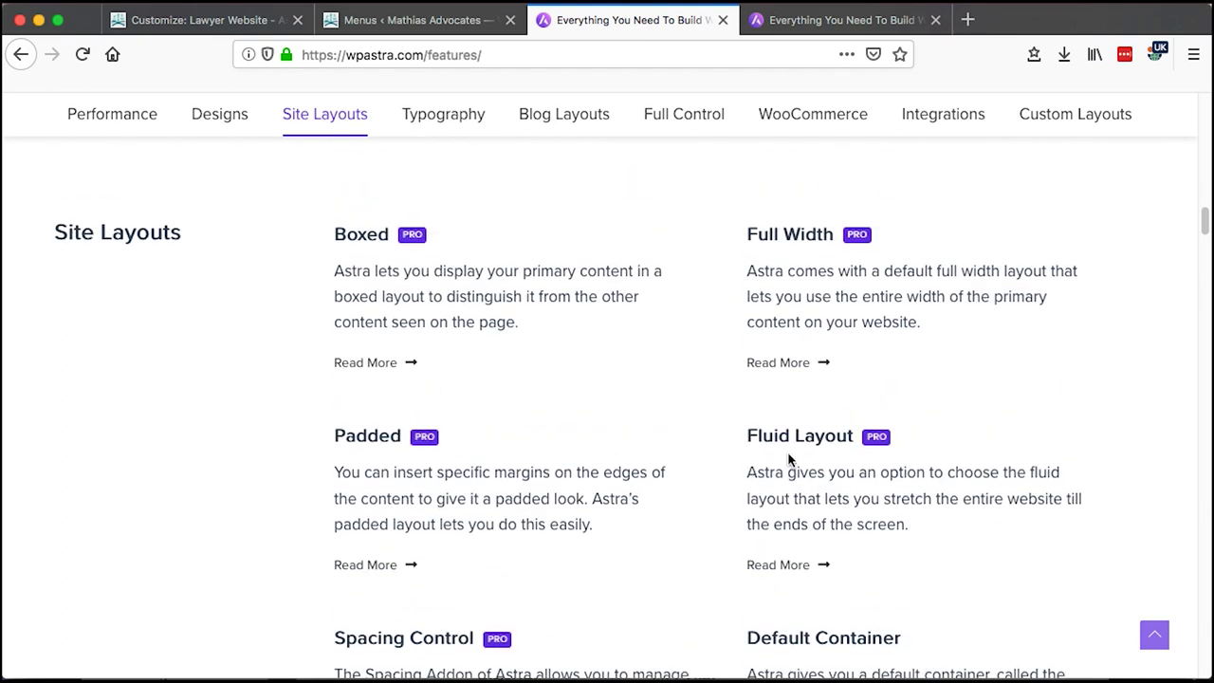
{"action": "scroll", "coordinate": [787, 454], "scroll_direction": "down", "scroll_amount": 2}
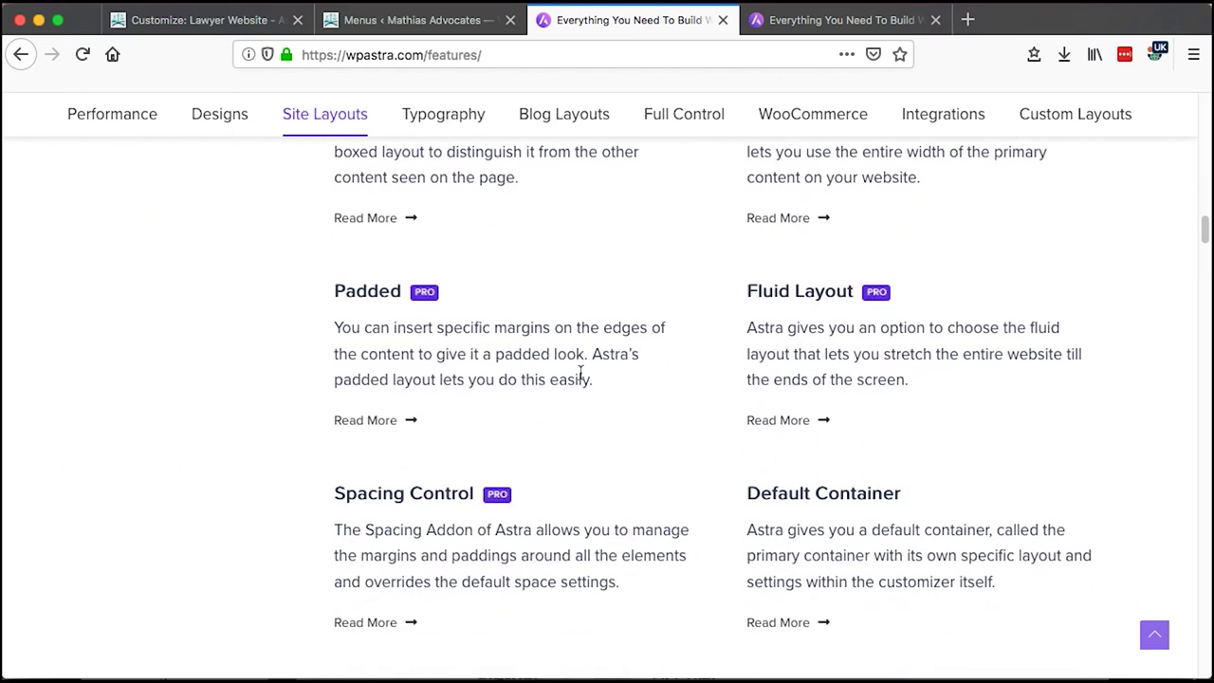
- Return to the site Customizer and examine the Site Layout and Layout choices in the global Container settings
{"action": "left_click", "coordinate": [408, 20]}
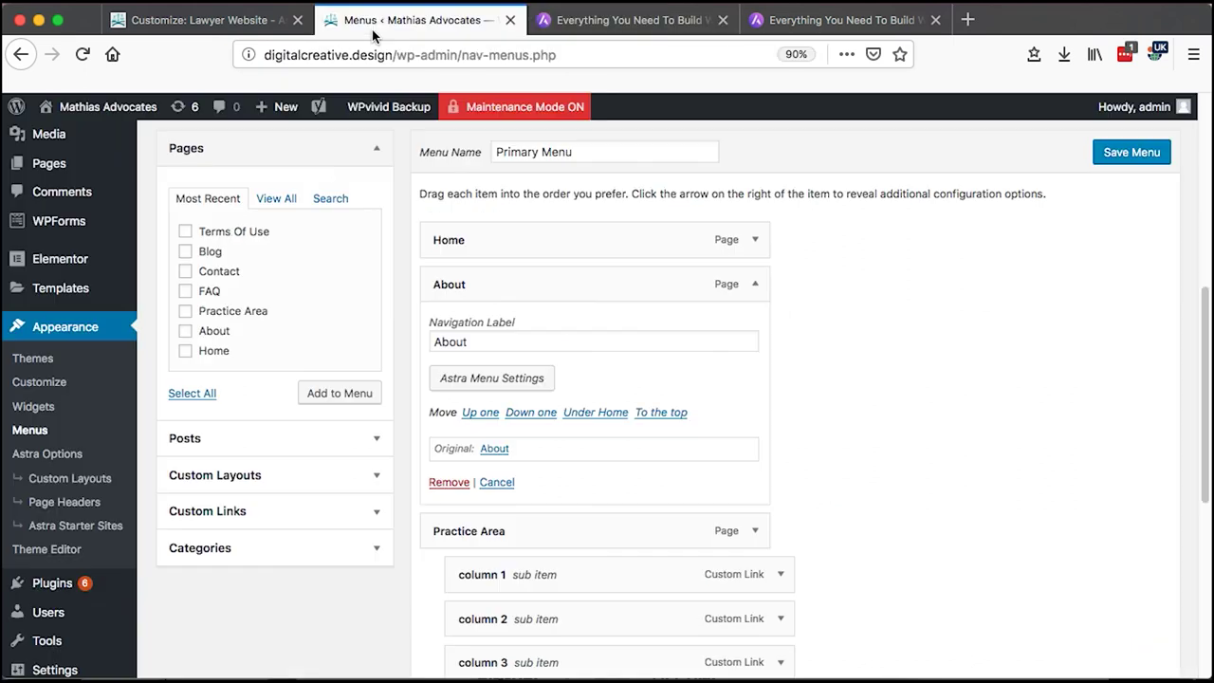
{"action": "left_click", "coordinate": [197, 21]}
{"action": "left_click", "coordinate": [129, 302]}
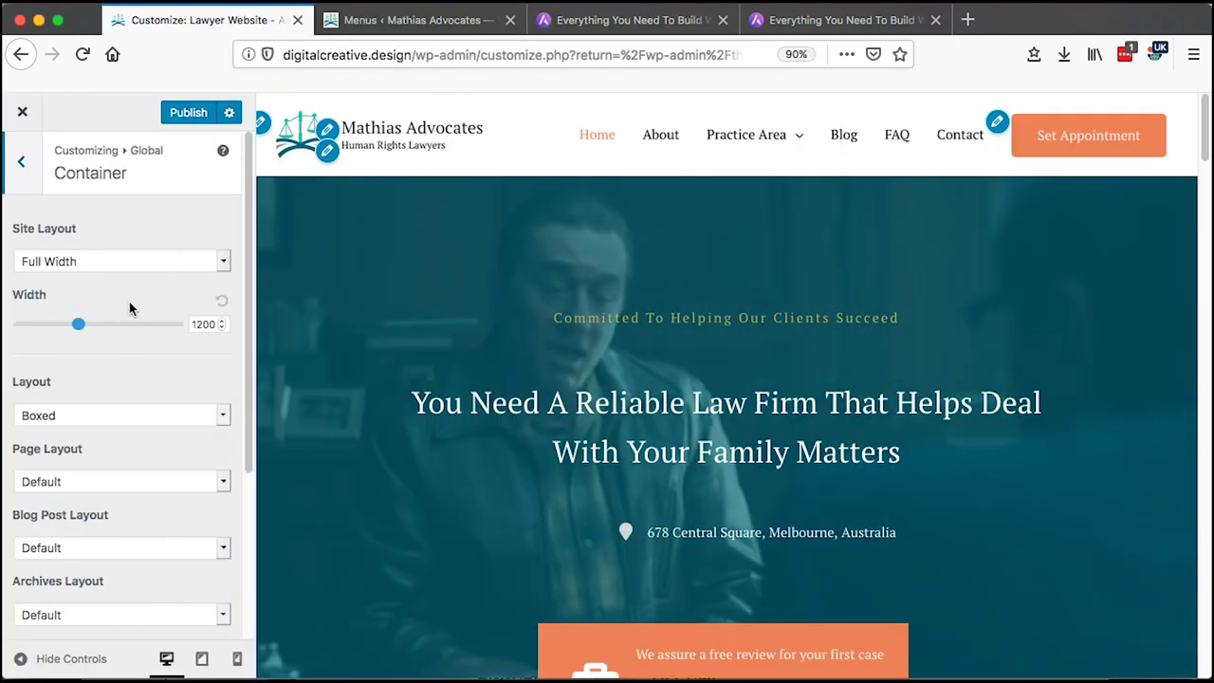
{"action": "scroll", "coordinate": [129, 302], "scroll_direction": "down", "scroll_amount": 1}
{"action": "left_click", "coordinate": [228, 243]}
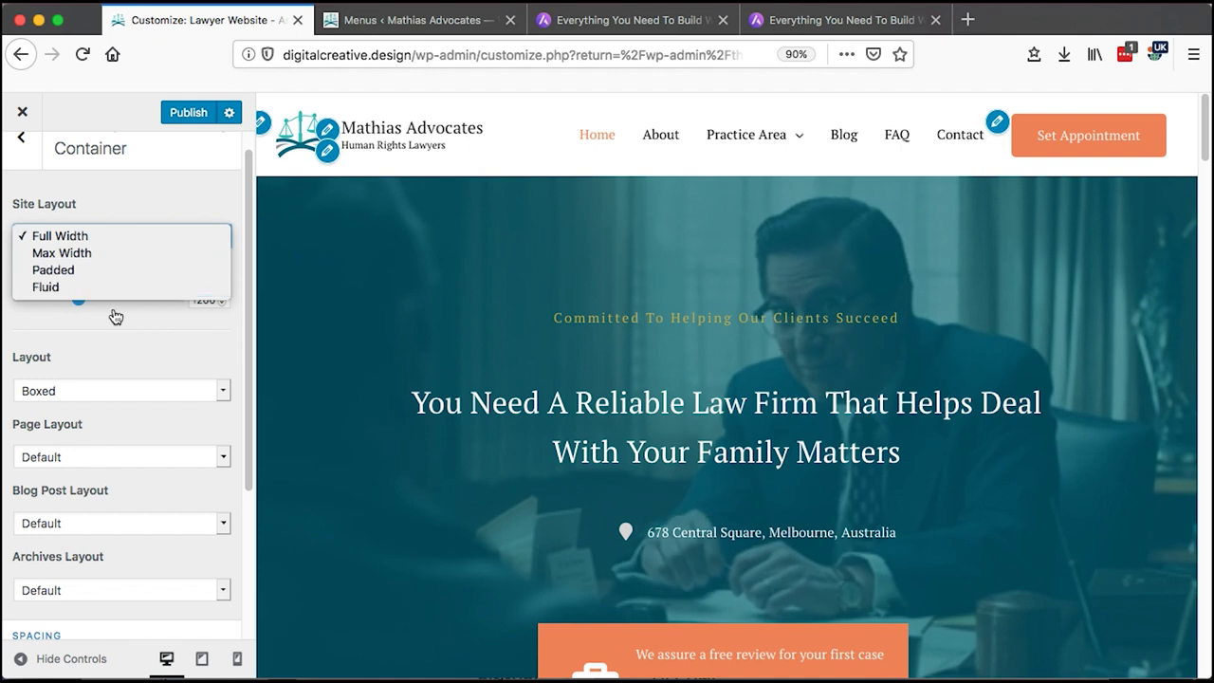
{"action": "left_click", "coordinate": [108, 352]}
{"action": "left_click", "coordinate": [223, 391]}
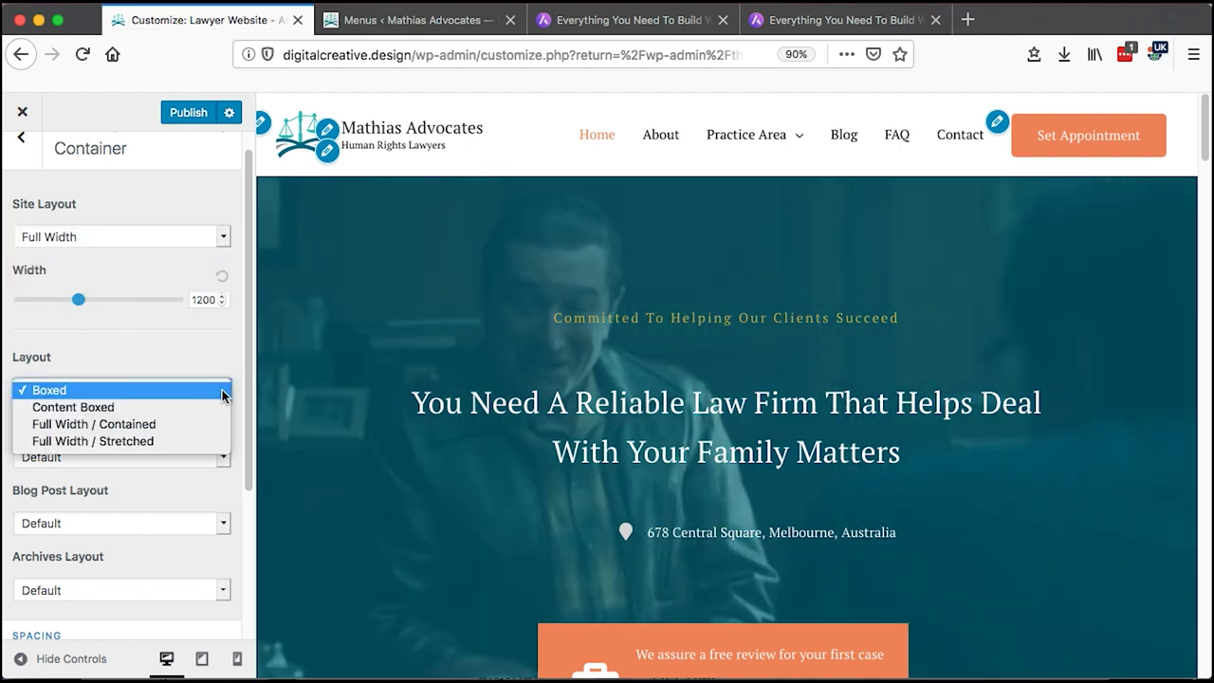
{"action": "left_click", "coordinate": [225, 392]}
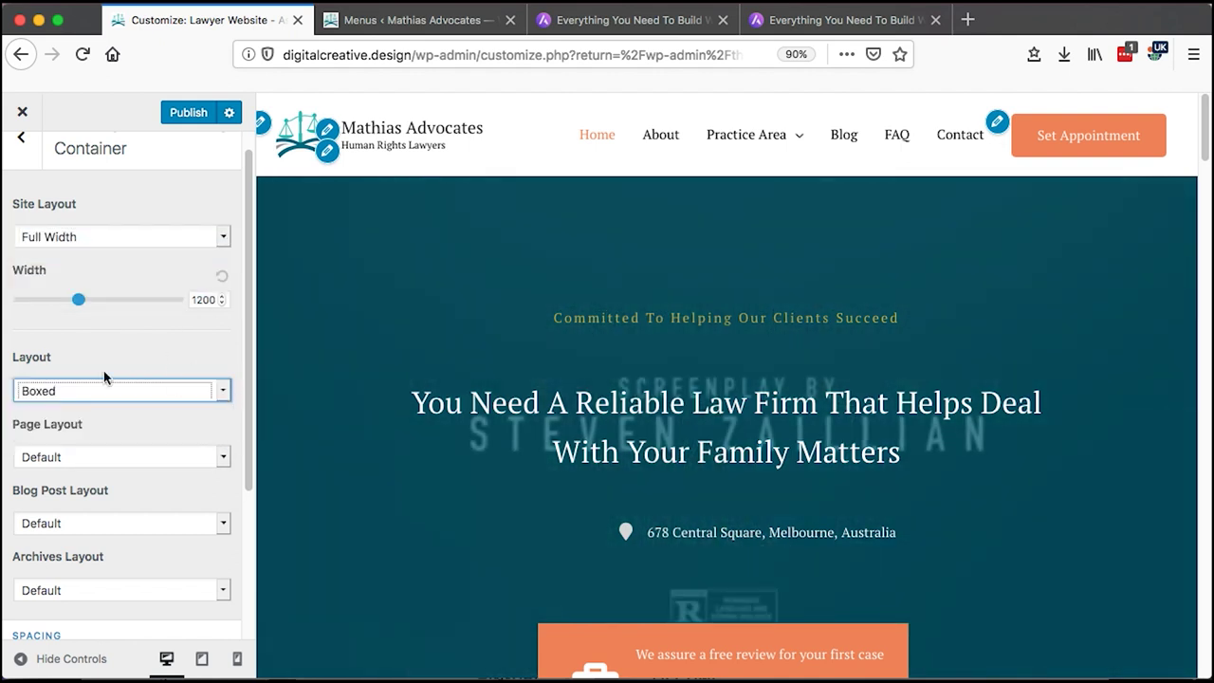
- Examine the Archives Layout choices and the container spacing settings further down the Container section
{"action": "scroll", "coordinate": [184, 442], "scroll_direction": "down", "scroll_amount": 4}
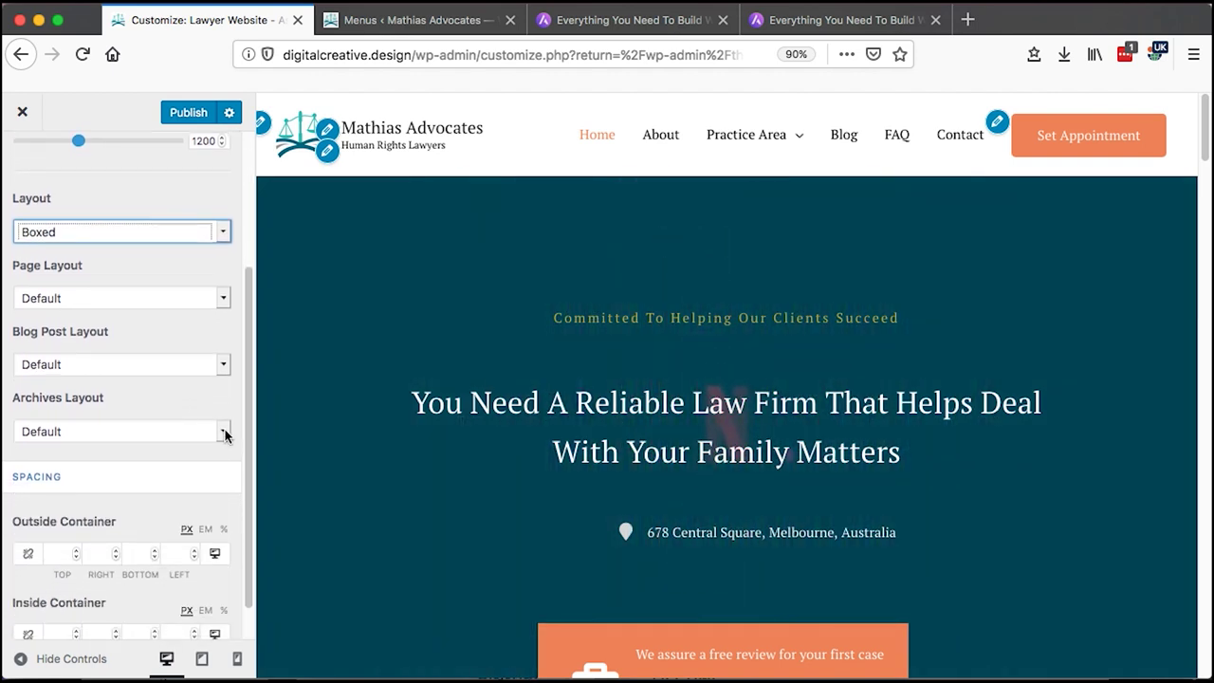
{"action": "left_click", "coordinate": [225, 432]}
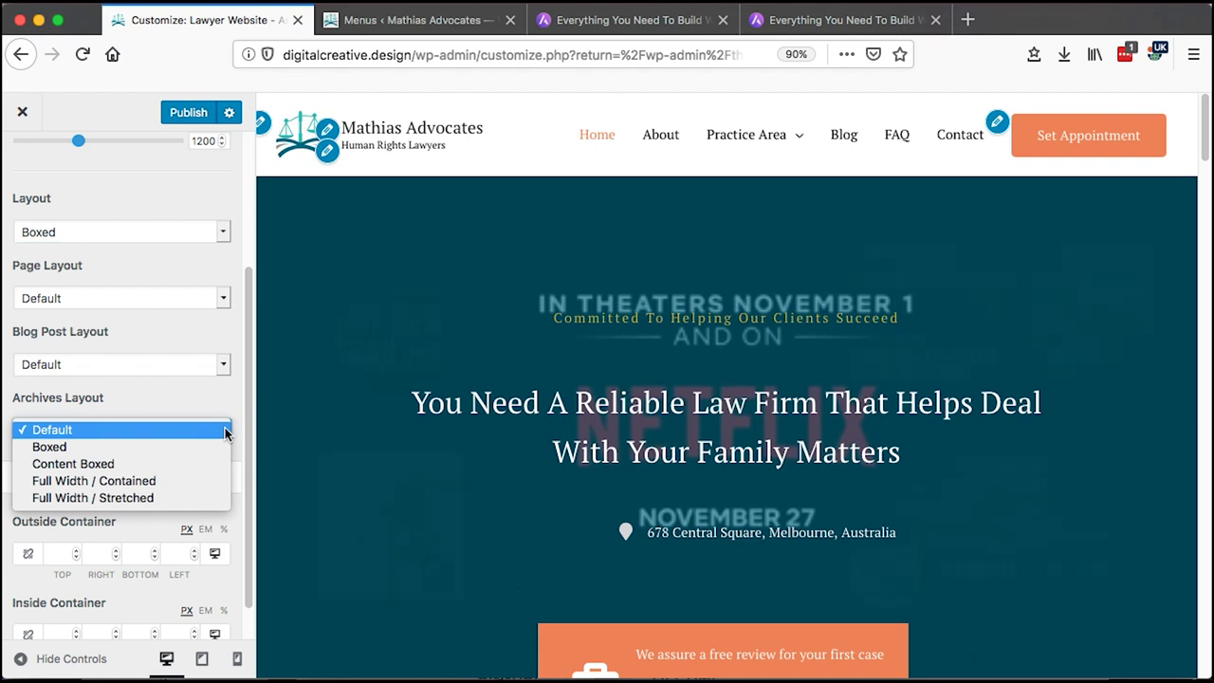
{"action": "left_click", "coordinate": [225, 430]}
{"action": "scroll", "coordinate": [200, 316], "scroll_direction": "up", "scroll_amount": 5}
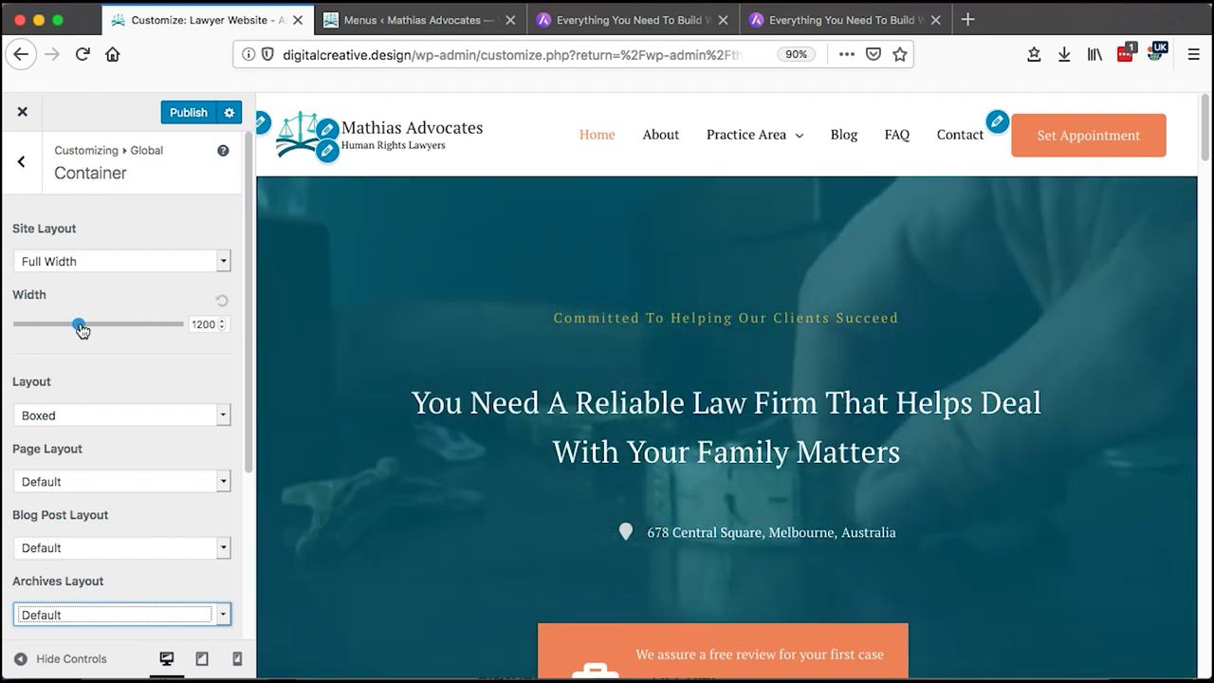
- Adjust the site container width to about 1242 and leave the Container settings
{"action": "left_click", "coordinate": [82, 328]}
{"action": "left_click_drag", "start_coordinate": [81, 328], "coordinate": [19, 330]}
{"action": "left_click_drag", "start_coordinate": [138, 328], "coordinate": [84, 325]}
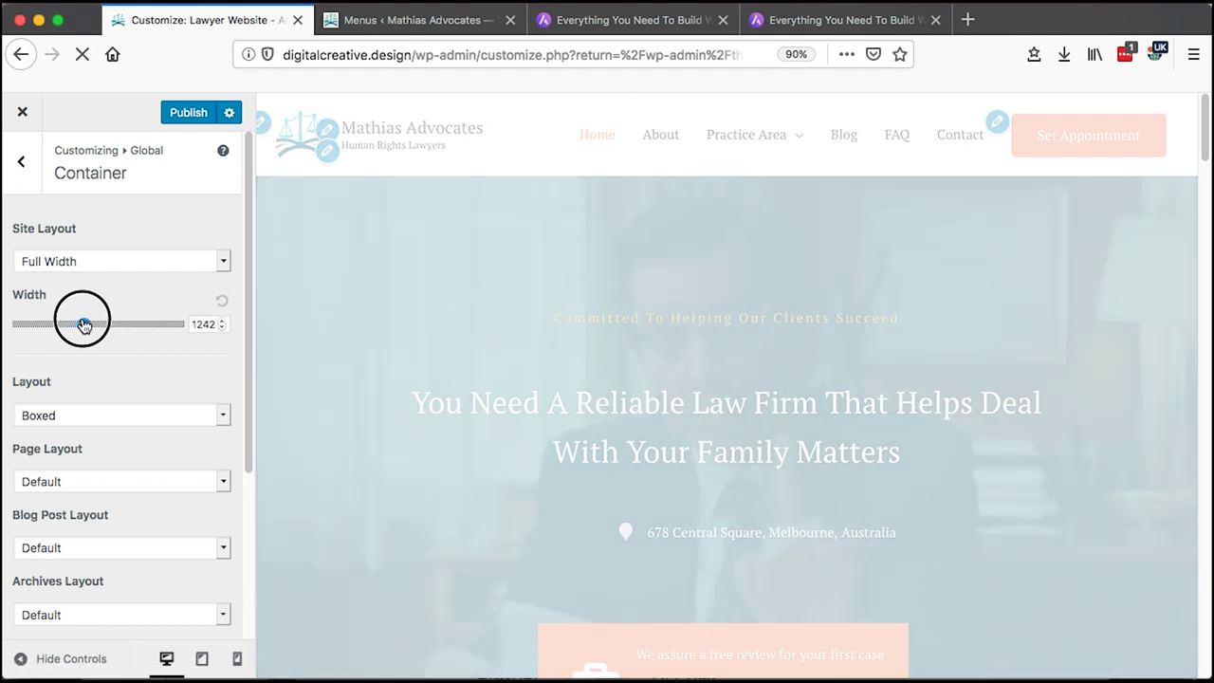
{"action": "key", "text": "Escape"}
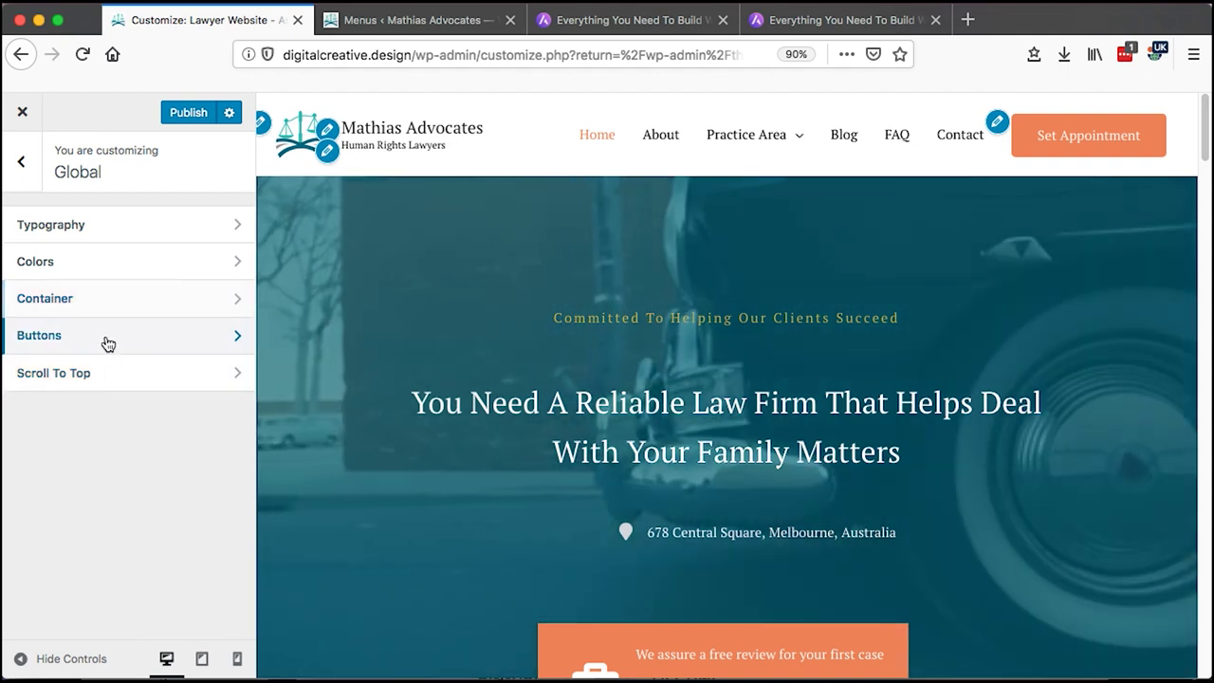
- Look over the global Buttons settings and the Display On and Position choices for Scroll To Top
{"action": "left_click", "coordinate": [107, 340]}
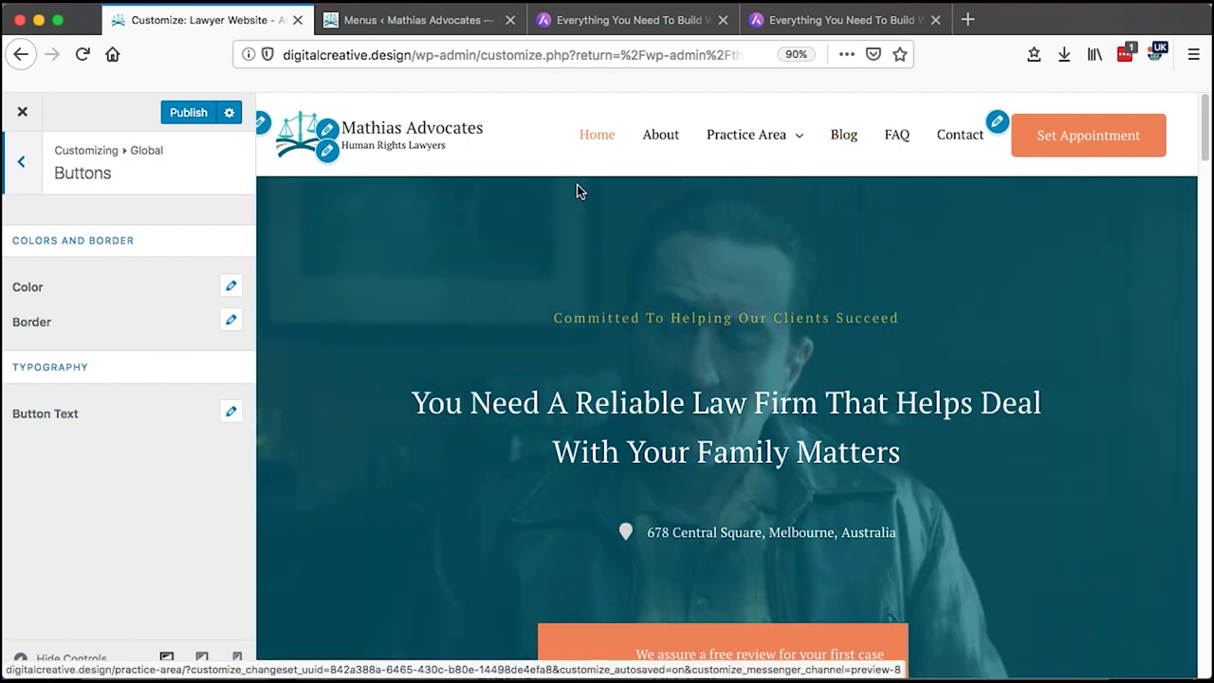
{"action": "key", "text": "Escape"}
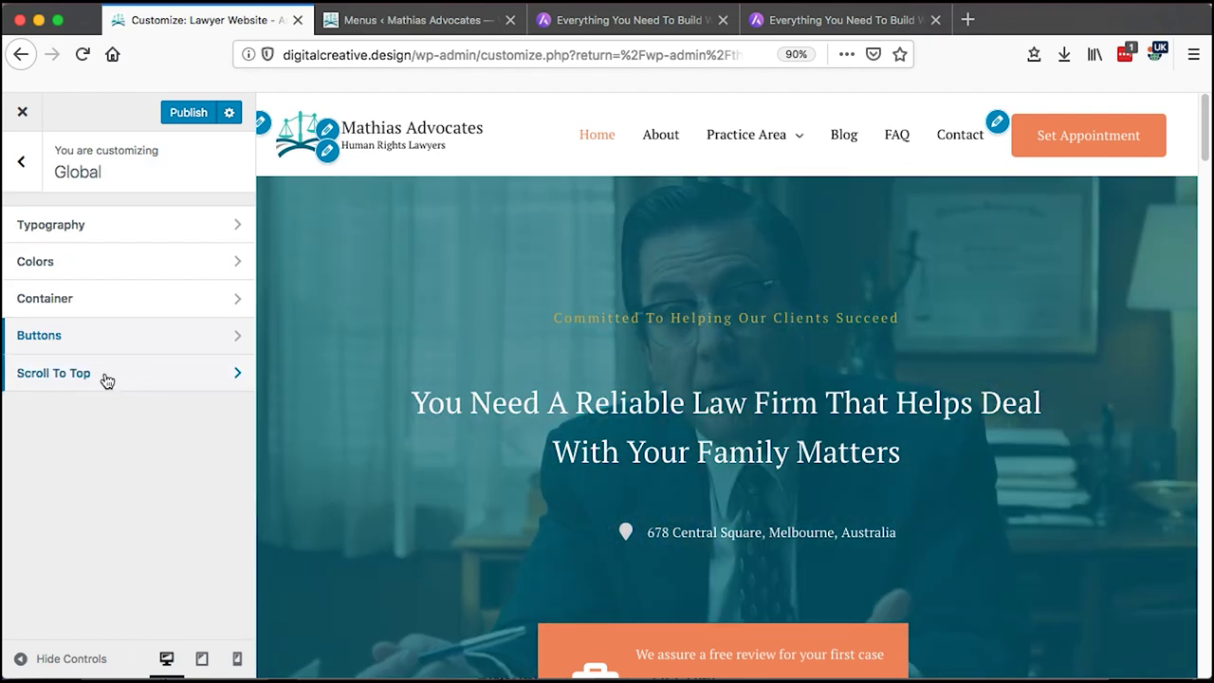
{"action": "left_click", "coordinate": [107, 380]}
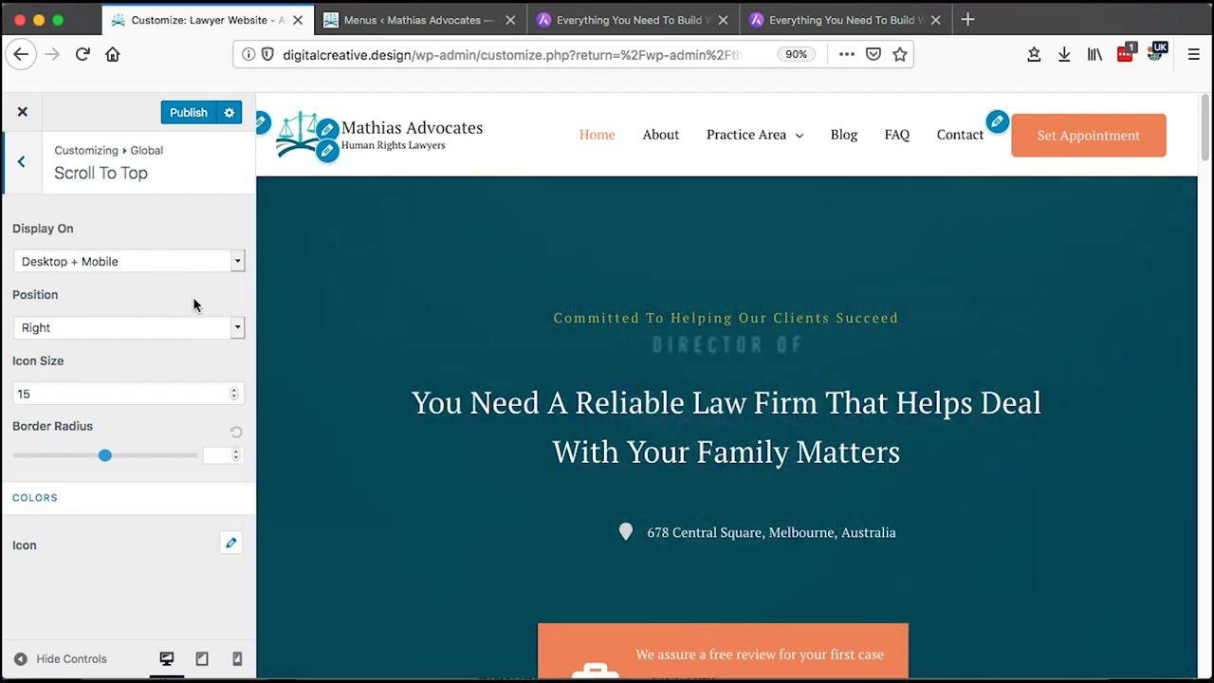
{"action": "left_click", "coordinate": [238, 259]}
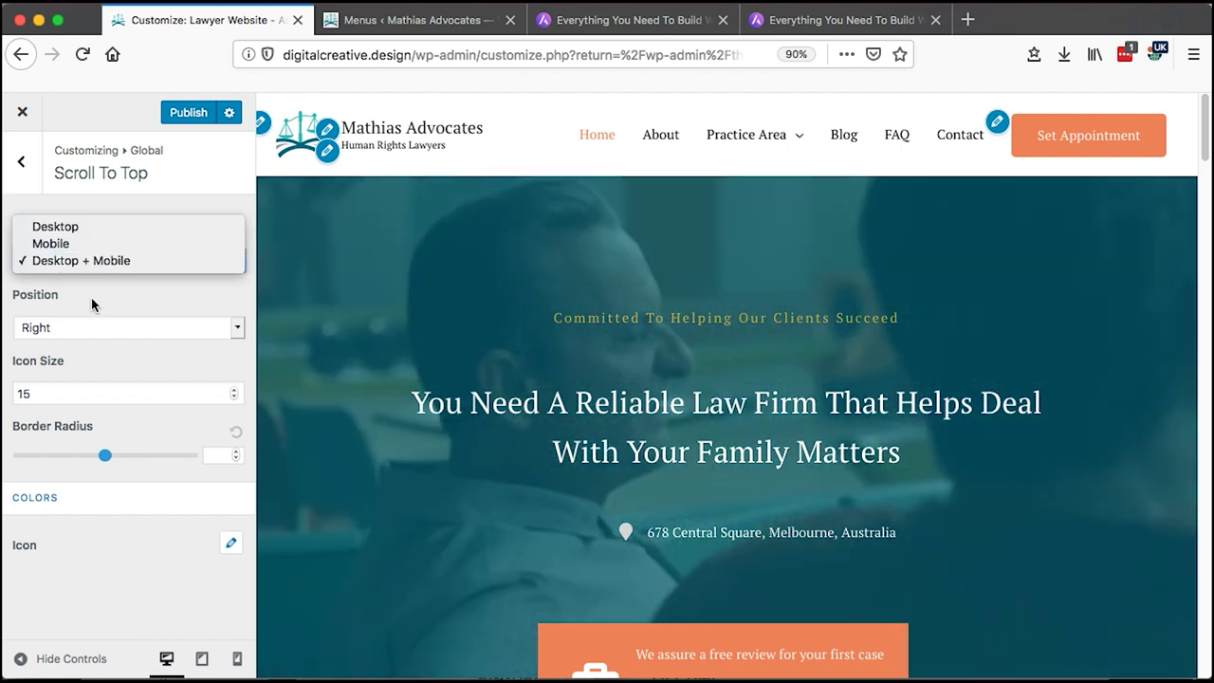
{"action": "left_click", "coordinate": [91, 299]}
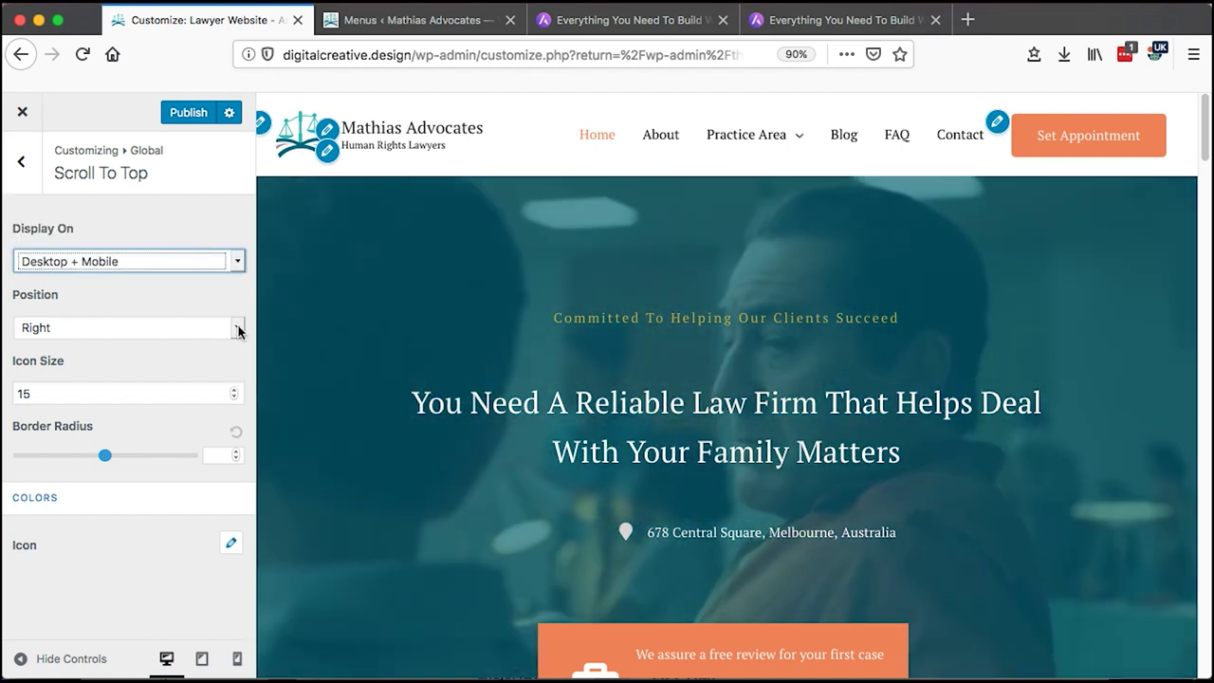
{"action": "left_click", "coordinate": [239, 327]}
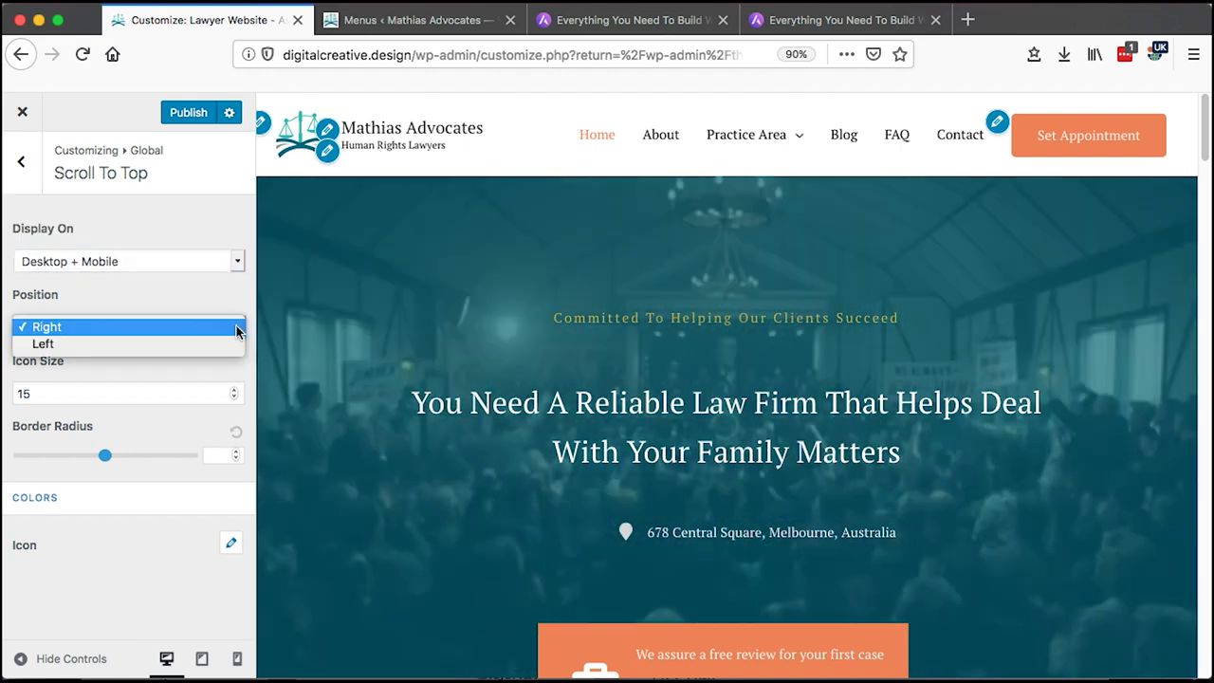
{"action": "left_click", "coordinate": [100, 289]}
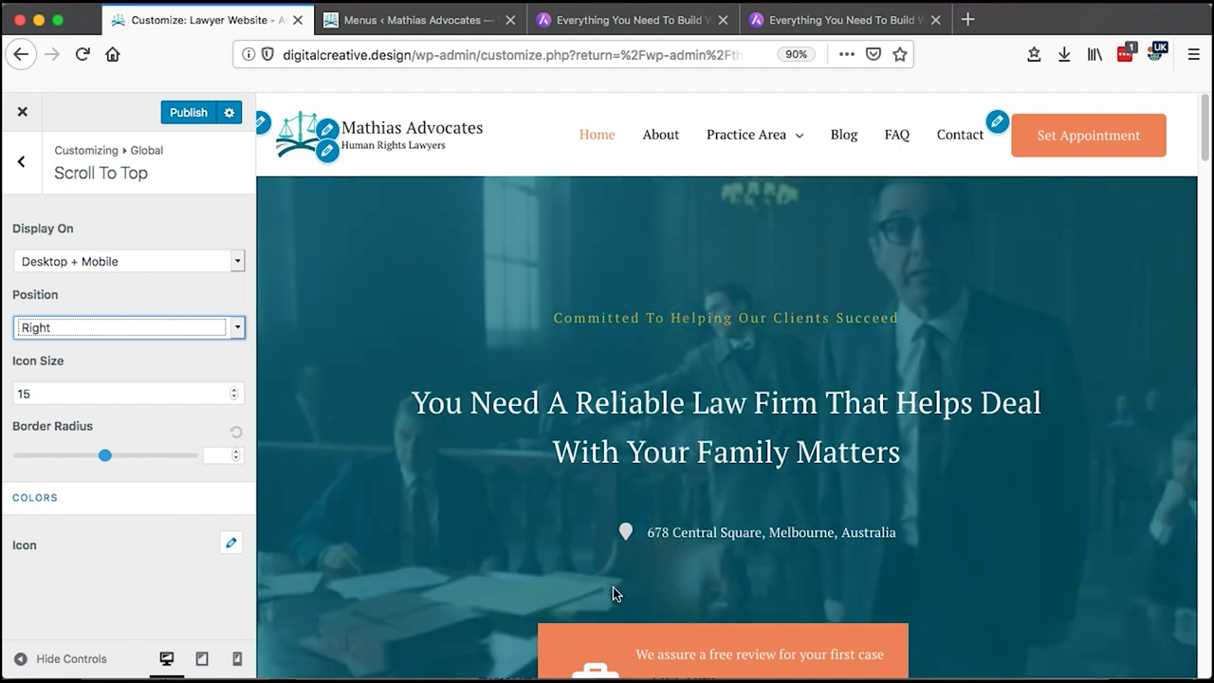
- Test the scroll-to-top button twice from further down the home page in the site preview
{"action": "scroll", "coordinate": [616, 592], "scroll_direction": "down", "scroll_amount": 15}
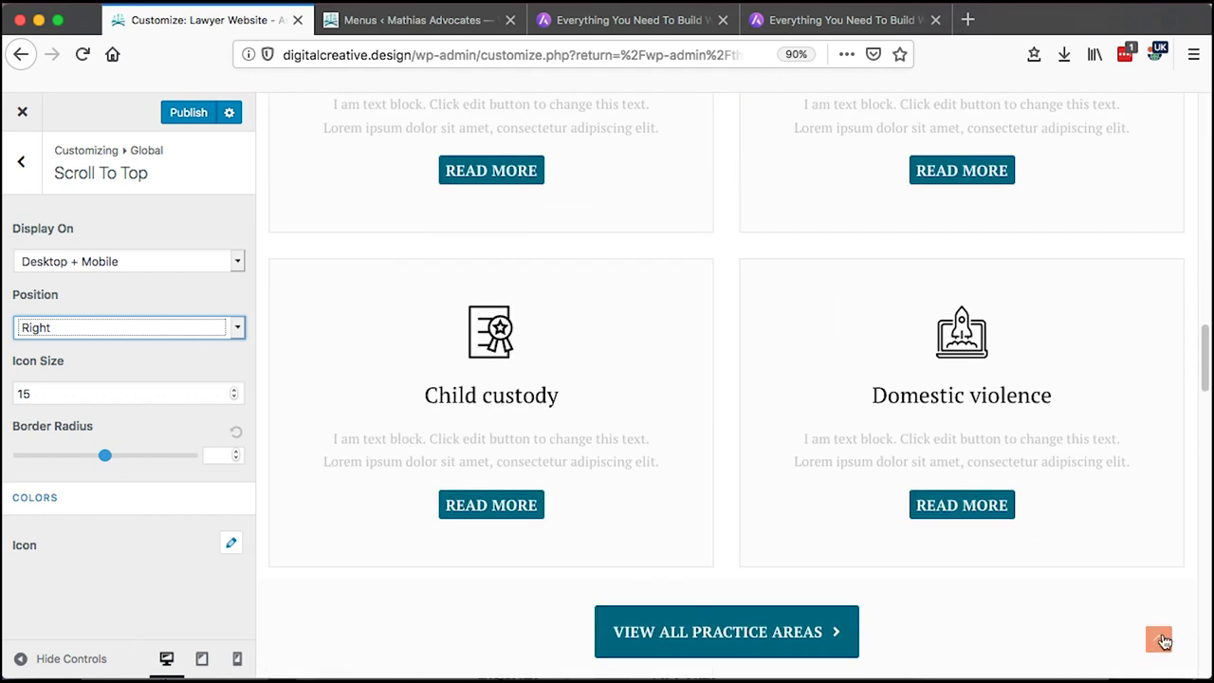
{"action": "left_click", "coordinate": [1158, 639]}
{"action": "scroll", "coordinate": [1164, 642], "scroll_direction": "down", "scroll_amount": 15}
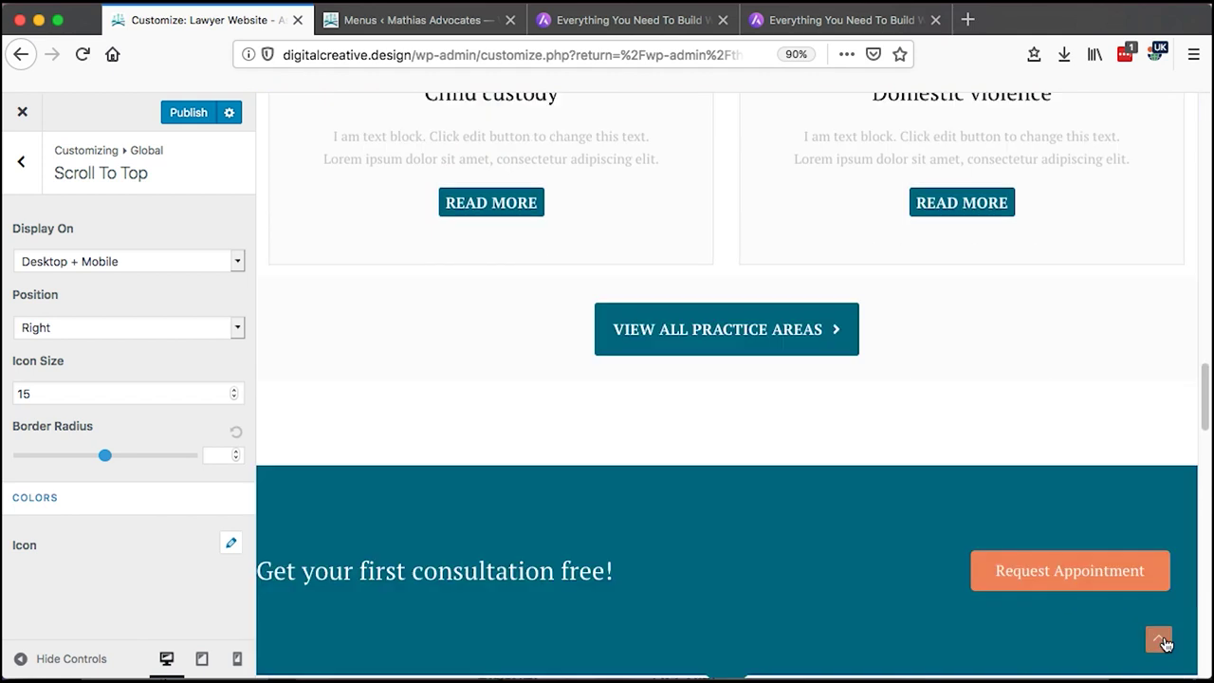
{"action": "left_click", "coordinate": [1159, 639]}
- Enable the Above Header using the layout with two sections side by side
{"action": "left_click", "coordinate": [261, 122]}
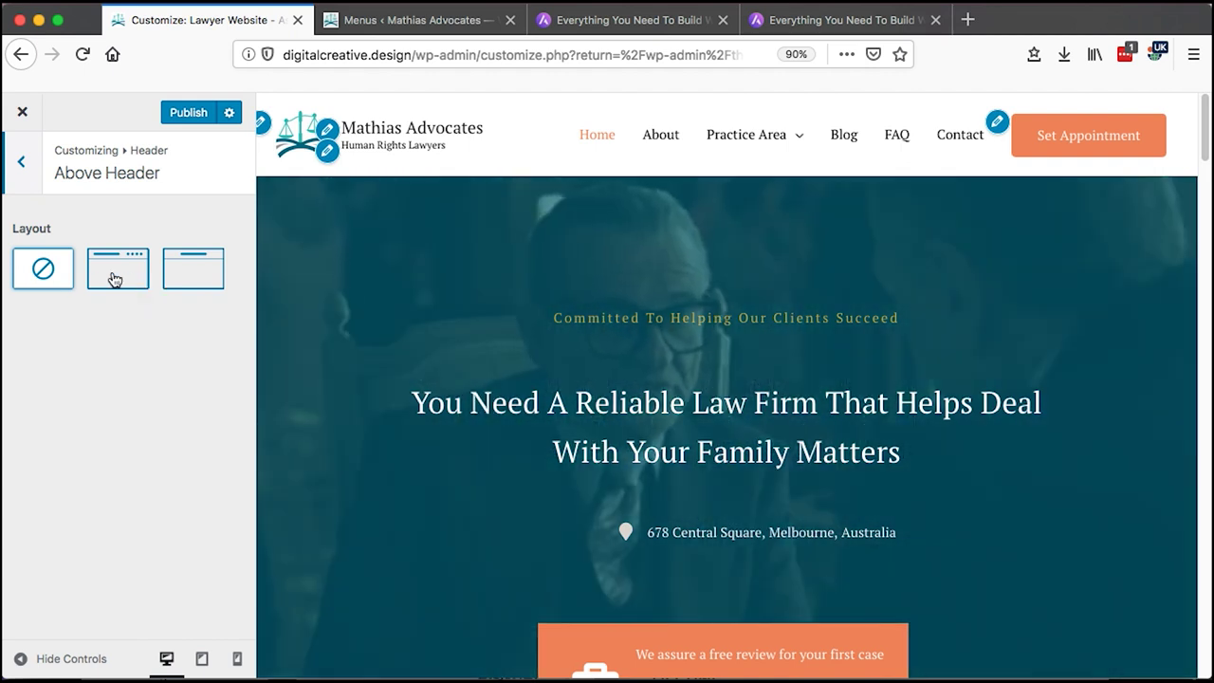
{"action": "left_click", "coordinate": [111, 275]}
{"action": "scroll", "coordinate": [223, 207], "scroll_direction": "down", "scroll_amount": 2}
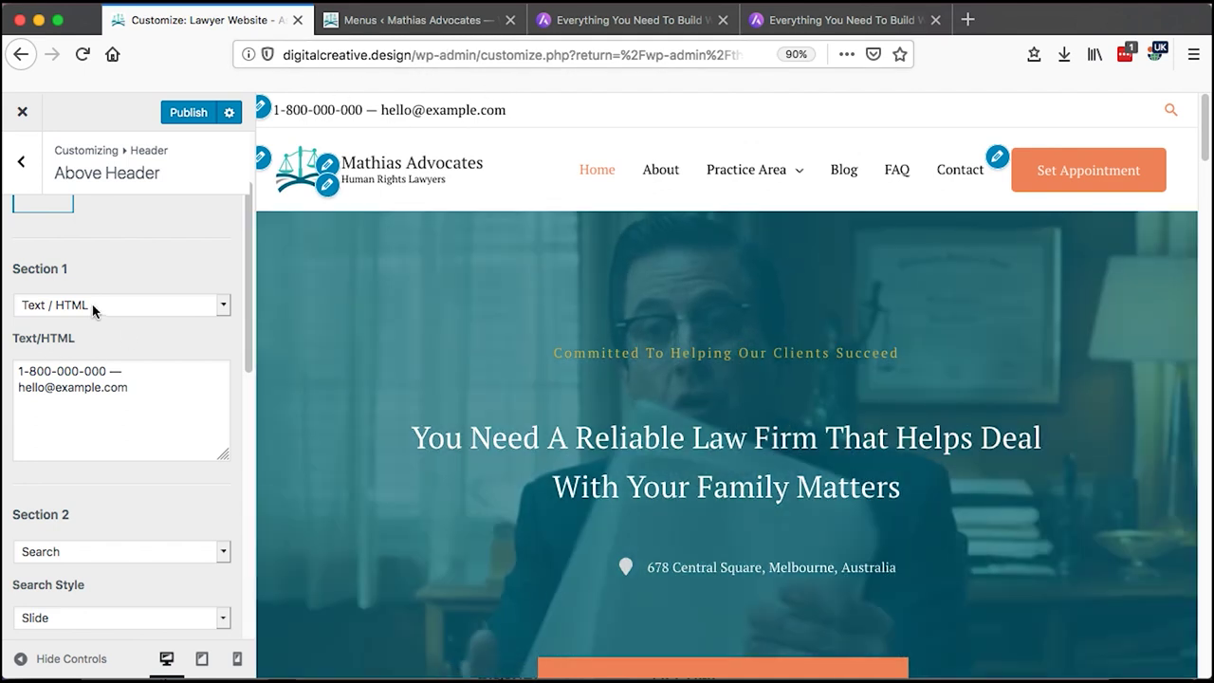
- Look over the Above Header's Section 1 text and the content types available for that section
{"action": "left_click_drag", "start_coordinate": [162, 393], "coordinate": [5, 361]}
{"action": "left_click", "coordinate": [176, 406]}
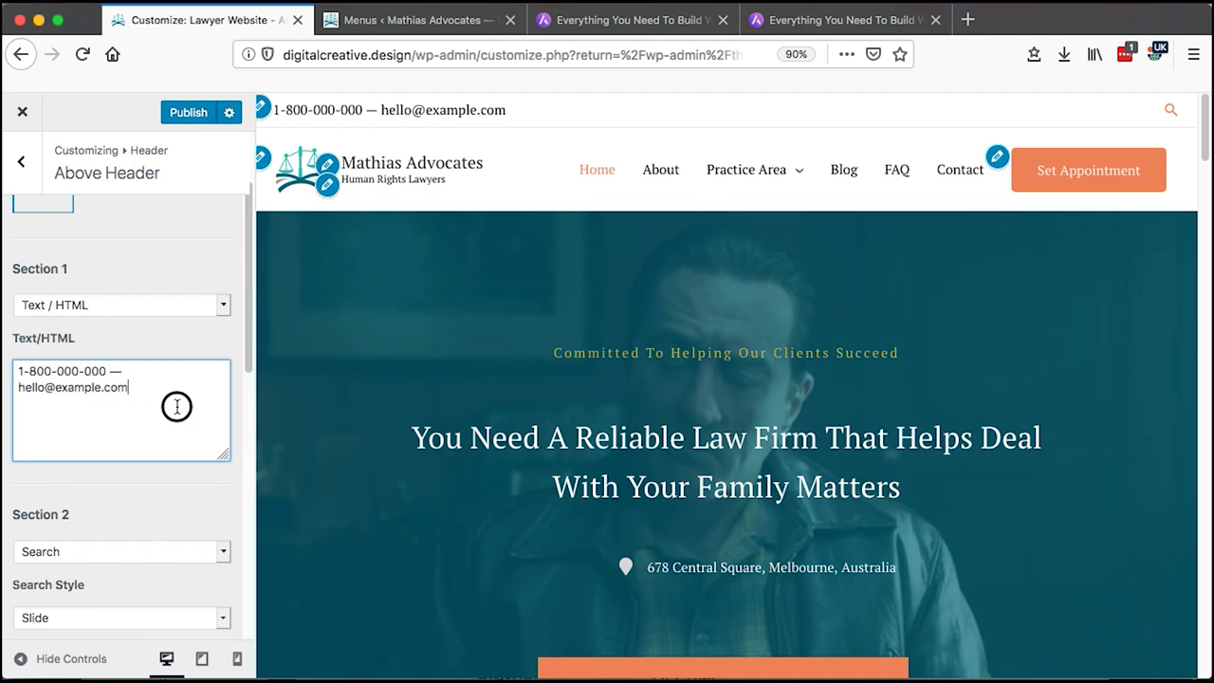
{"action": "left_click_drag", "start_coordinate": [140, 398], "coordinate": [8, 352]}
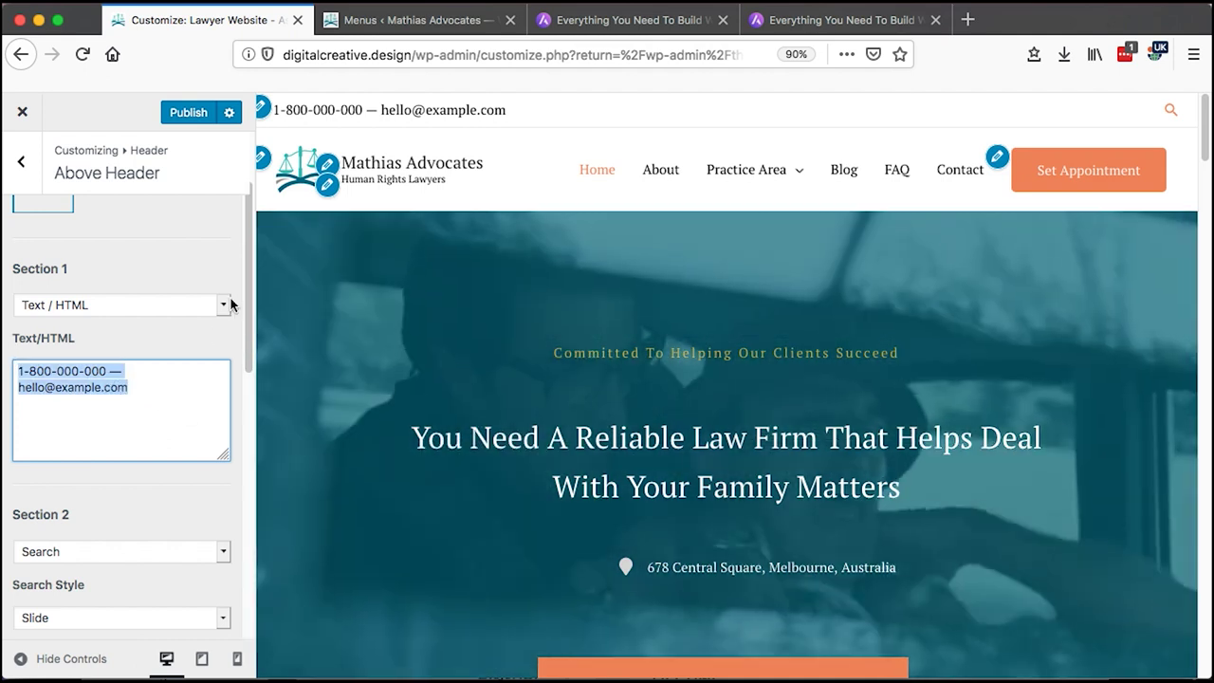
{"action": "left_click", "coordinate": [222, 305]}
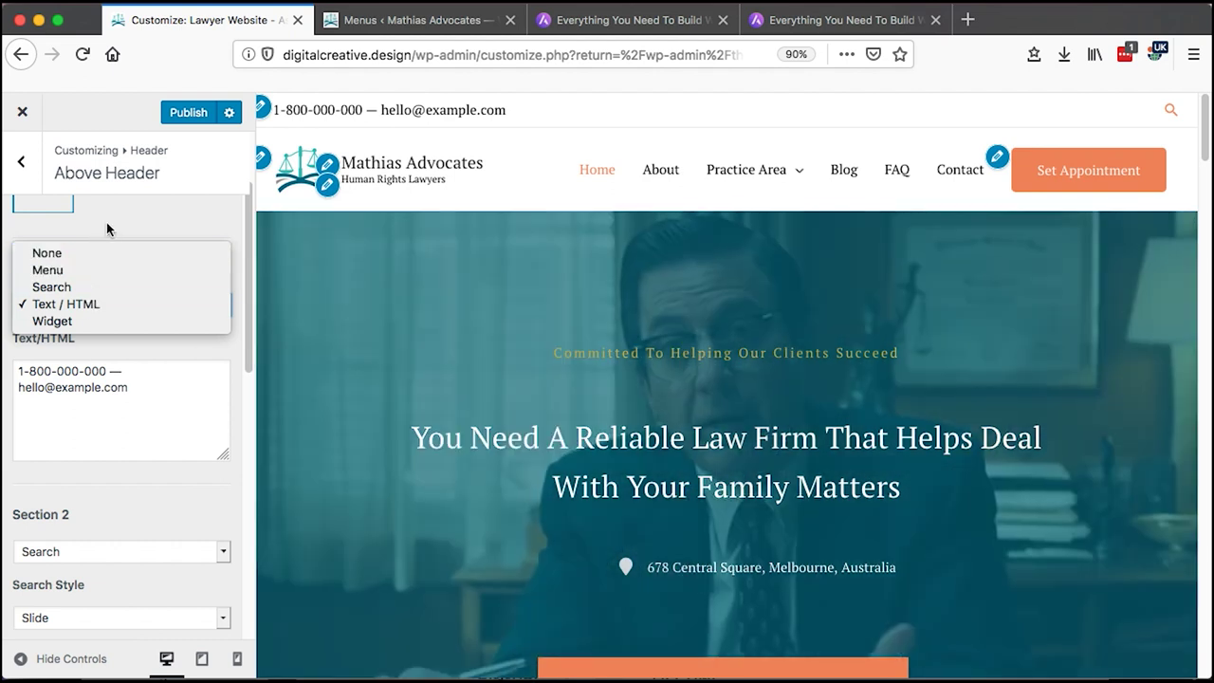
{"action": "left_click", "coordinate": [112, 224]}
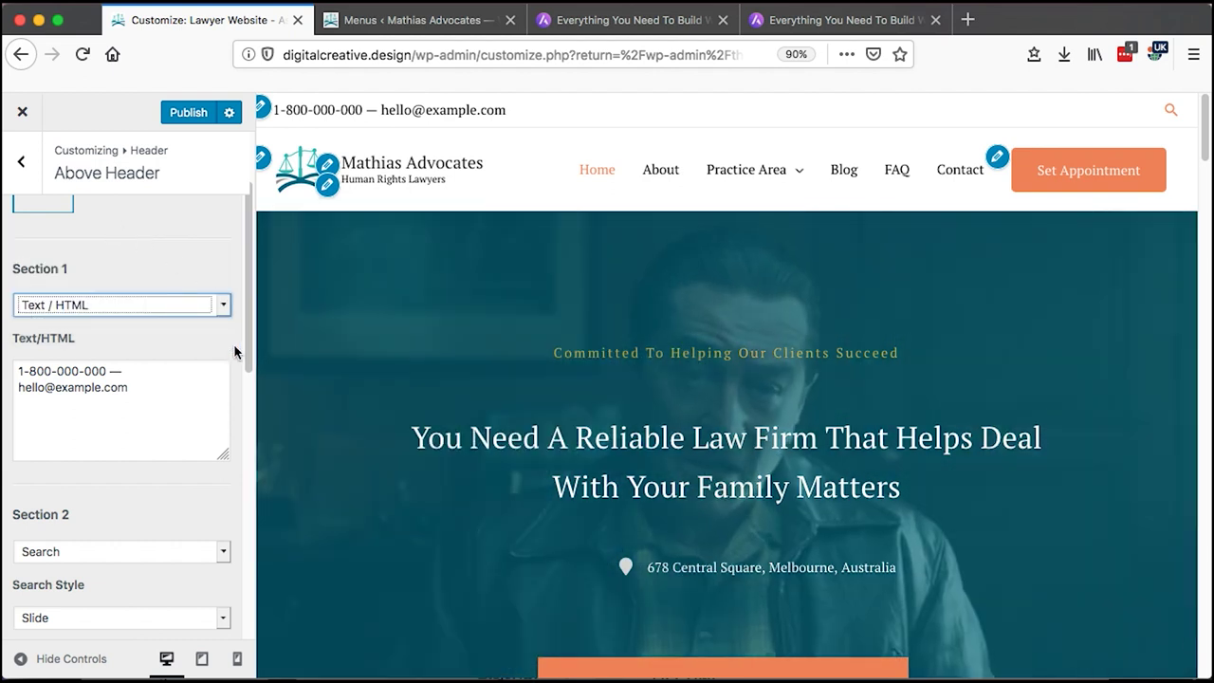
- Look over the content types and Search Style choices for Section 2 of the Above Header
{"action": "left_click_drag", "start_coordinate": [249, 360], "coordinate": [252, 494]}
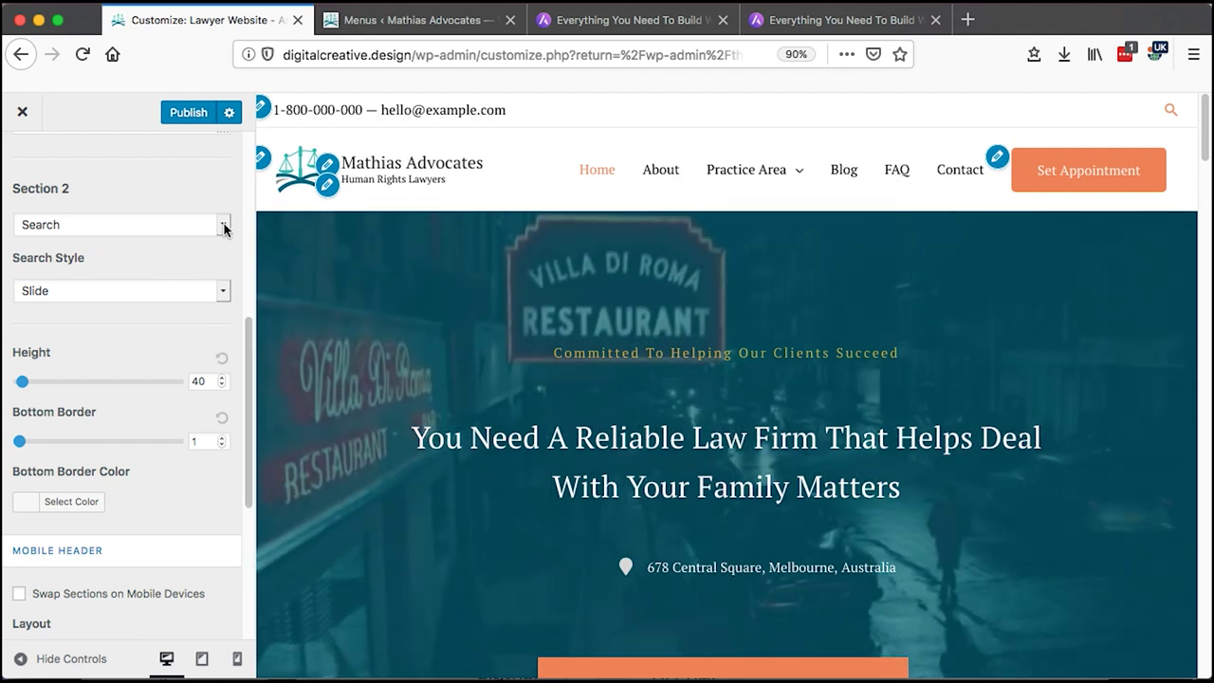
{"action": "left_click", "coordinate": [224, 227]}
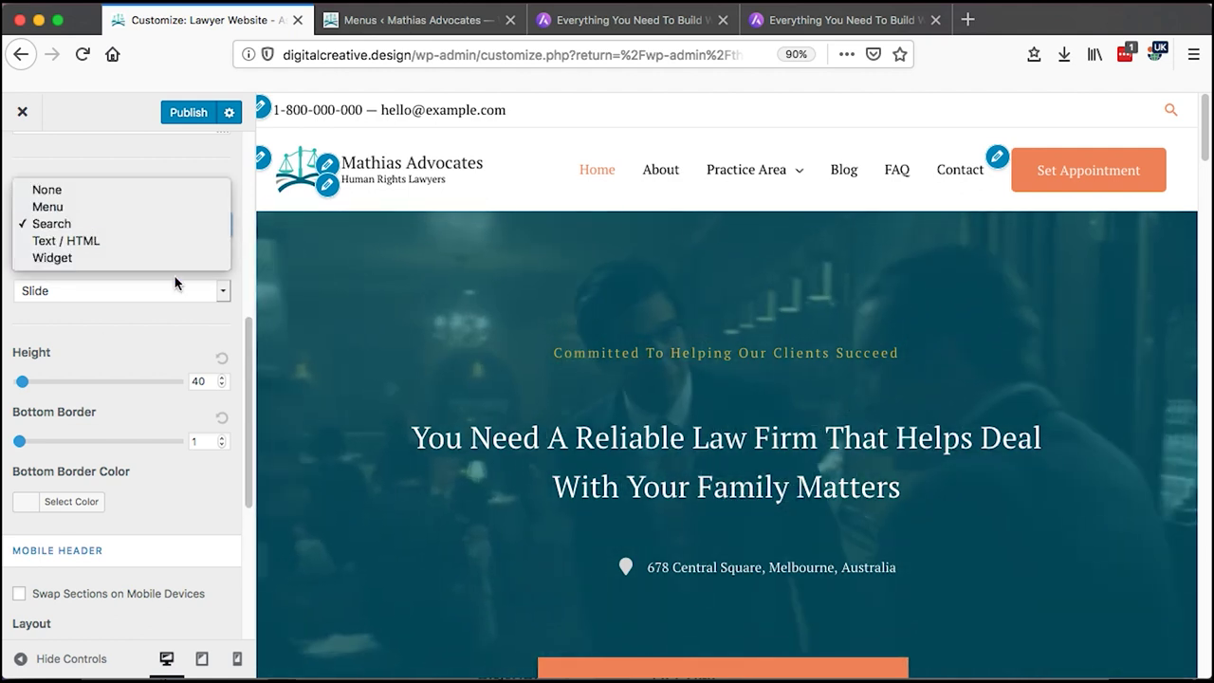
{"action": "left_click", "coordinate": [174, 276]}
{"action": "left_click", "coordinate": [217, 292]}
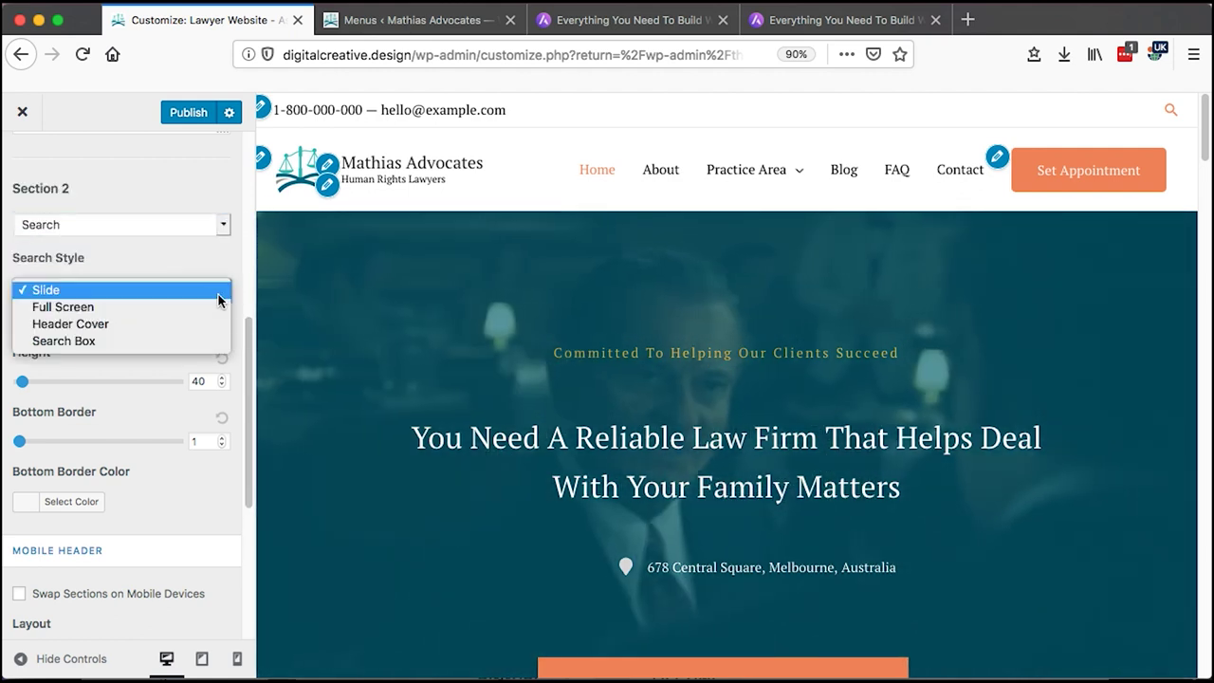
{"action": "left_click", "coordinate": [158, 262]}
- Test opening and closing the search field from the Above Header's search icon in the site preview
{"action": "left_click", "coordinate": [1170, 111]}
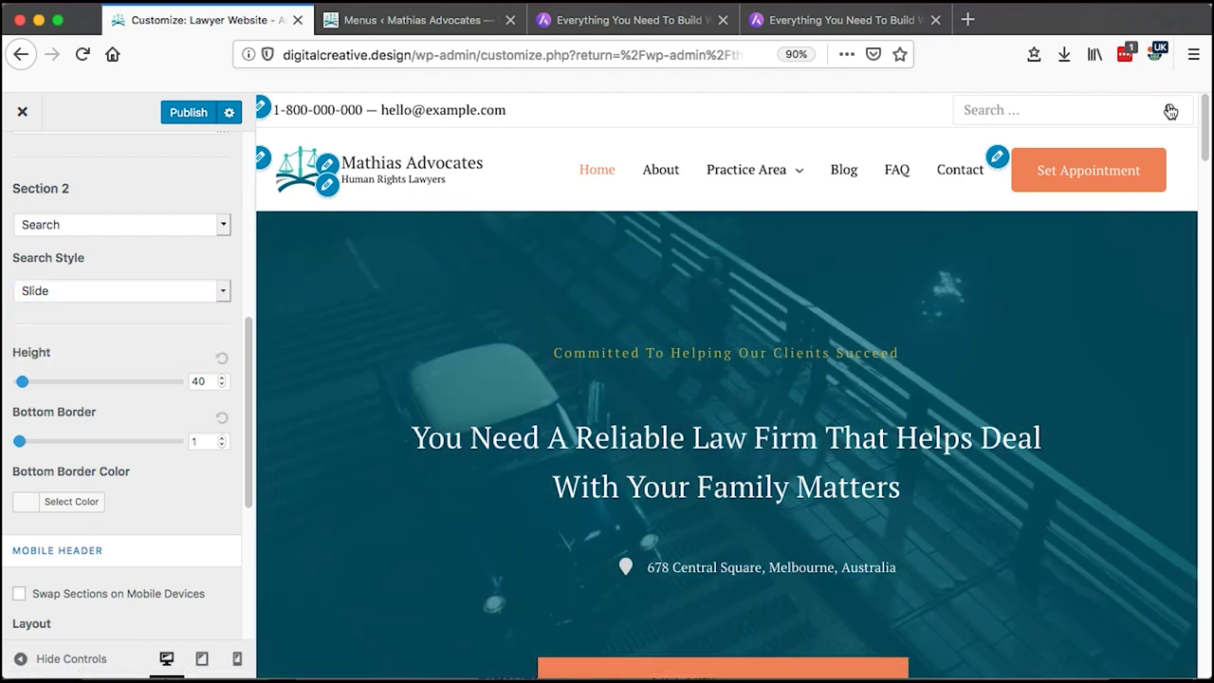
{"action": "left_click", "coordinate": [1171, 111]}
{"action": "left_click", "coordinate": [1171, 111]}
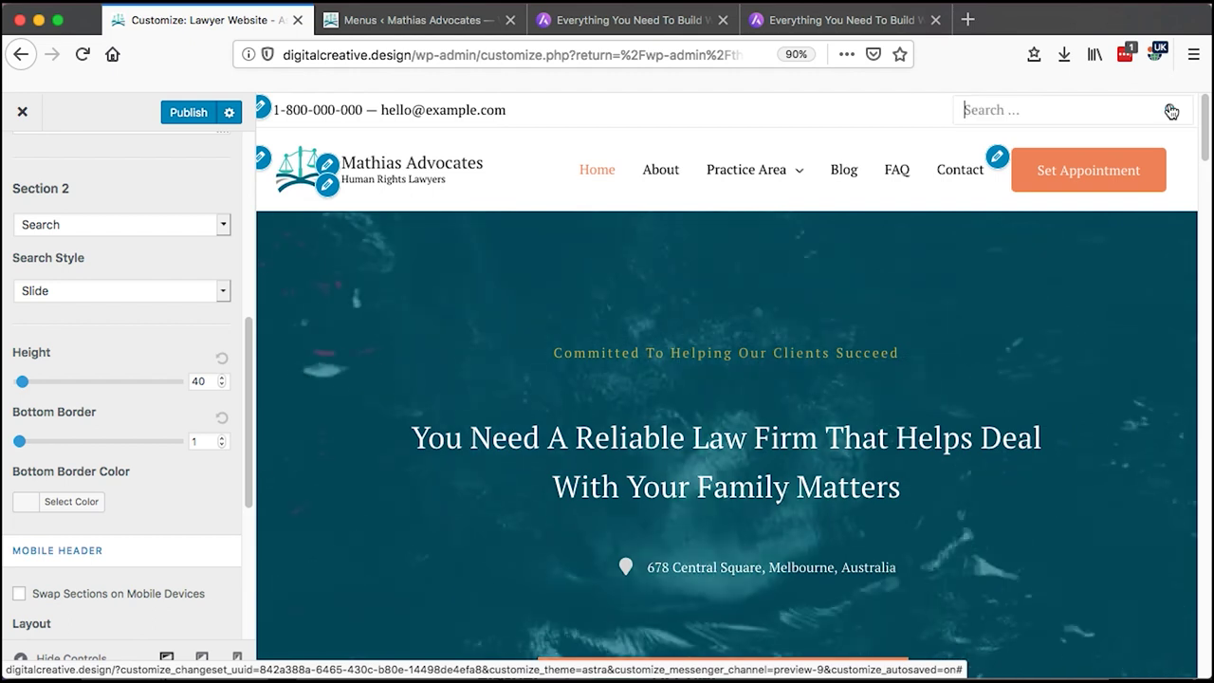
{"action": "left_click", "coordinate": [512, 347]}
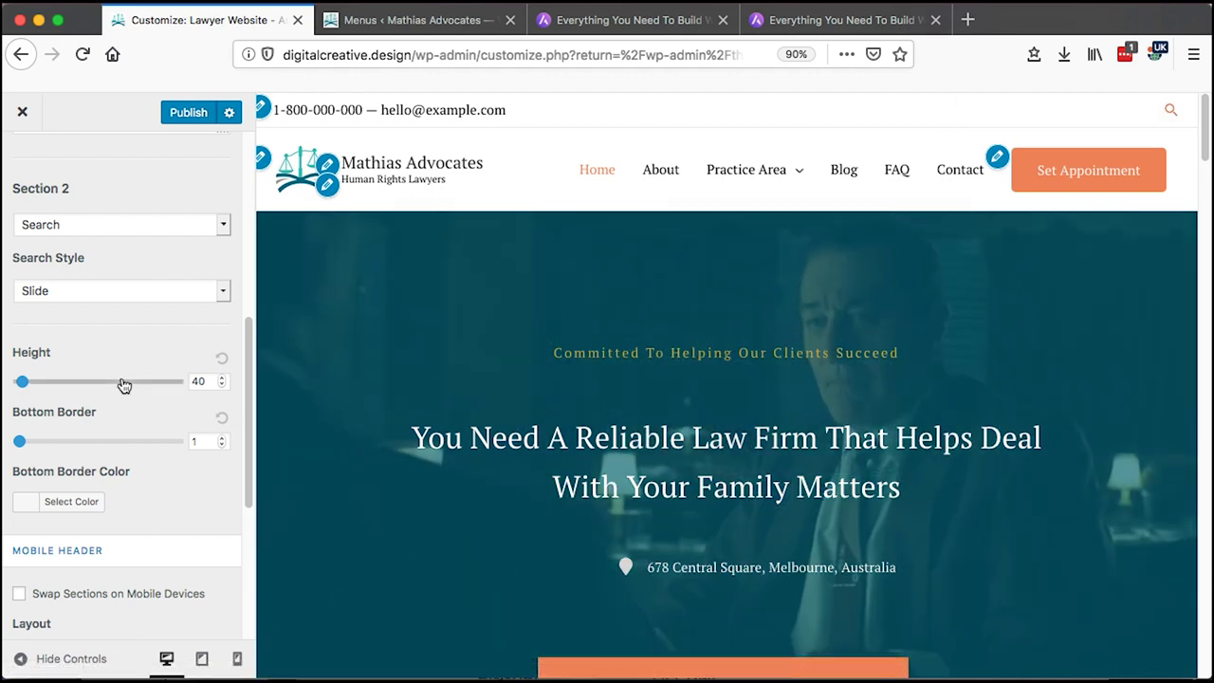
- Look over the Above Header's height, border, mobile header and color settings, and return to the Header sections
{"action": "scroll", "coordinate": [123, 384], "scroll_direction": "down", "scroll_amount": 3}
{"action": "scroll", "coordinate": [123, 384], "scroll_direction": "down", "scroll_amount": 3}
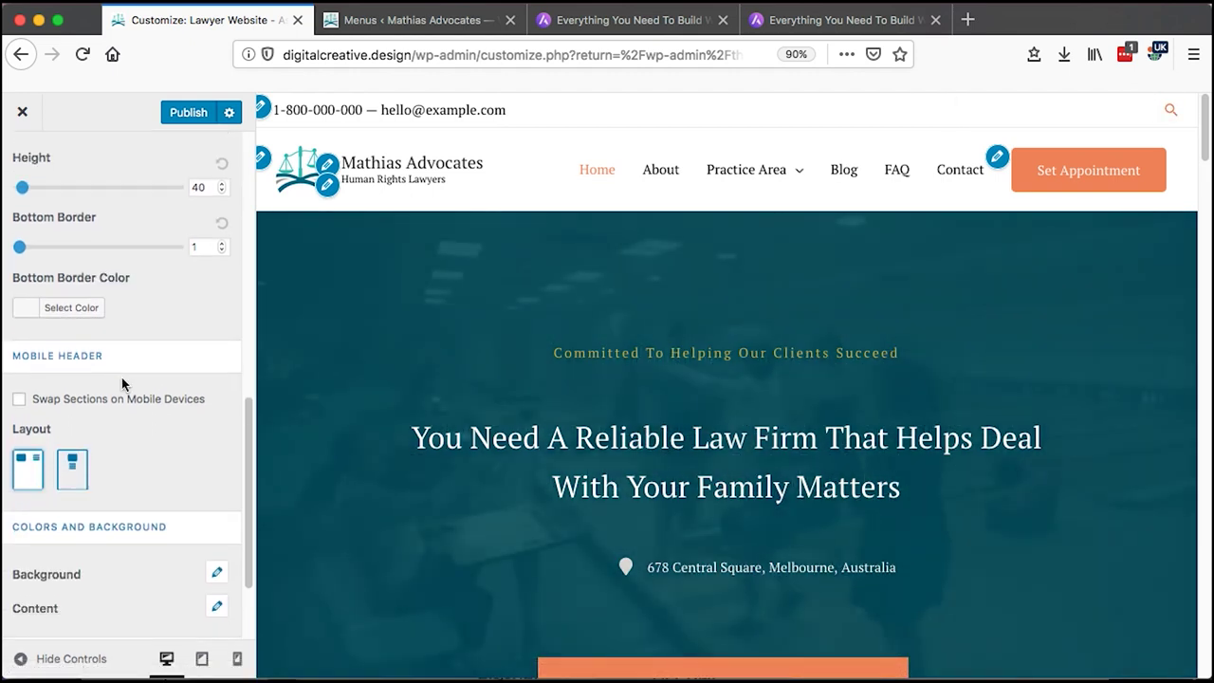
{"action": "left_click_drag", "start_coordinate": [252, 501], "coordinate": [251, 199]}
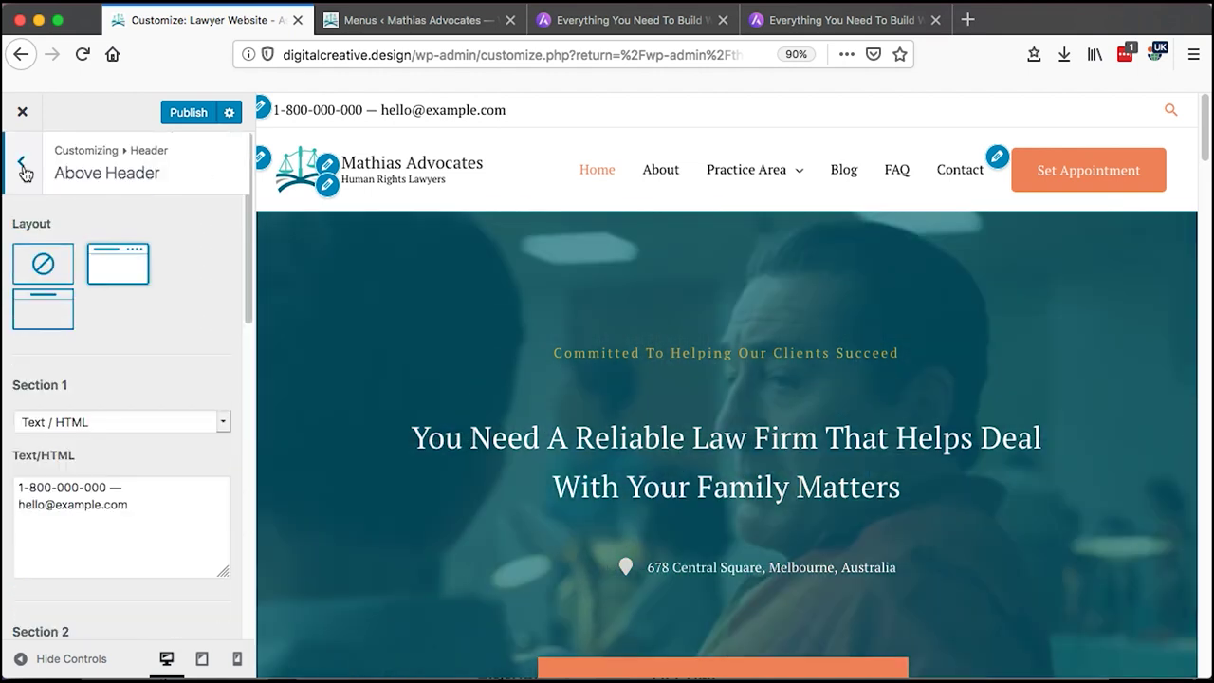
{"action": "left_click", "coordinate": [20, 161]}
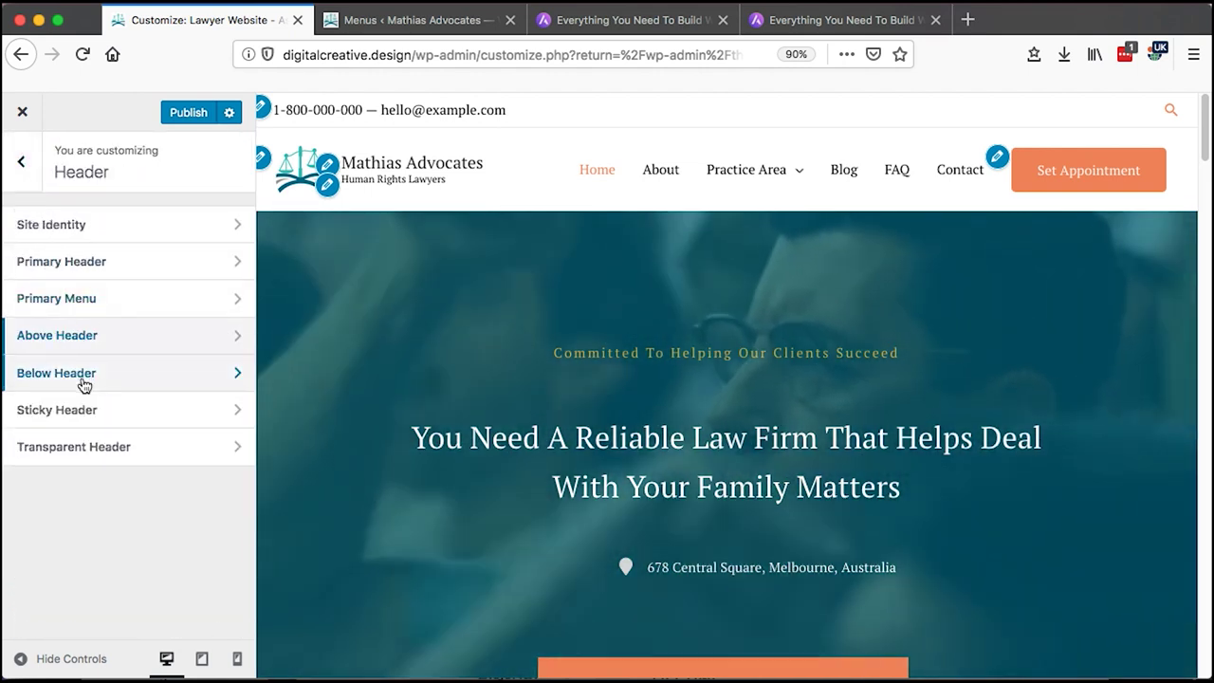
- Enable the Below Header using the layout with two sections side by side, and view the content types for Section 1
{"action": "left_click", "coordinate": [84, 382]}
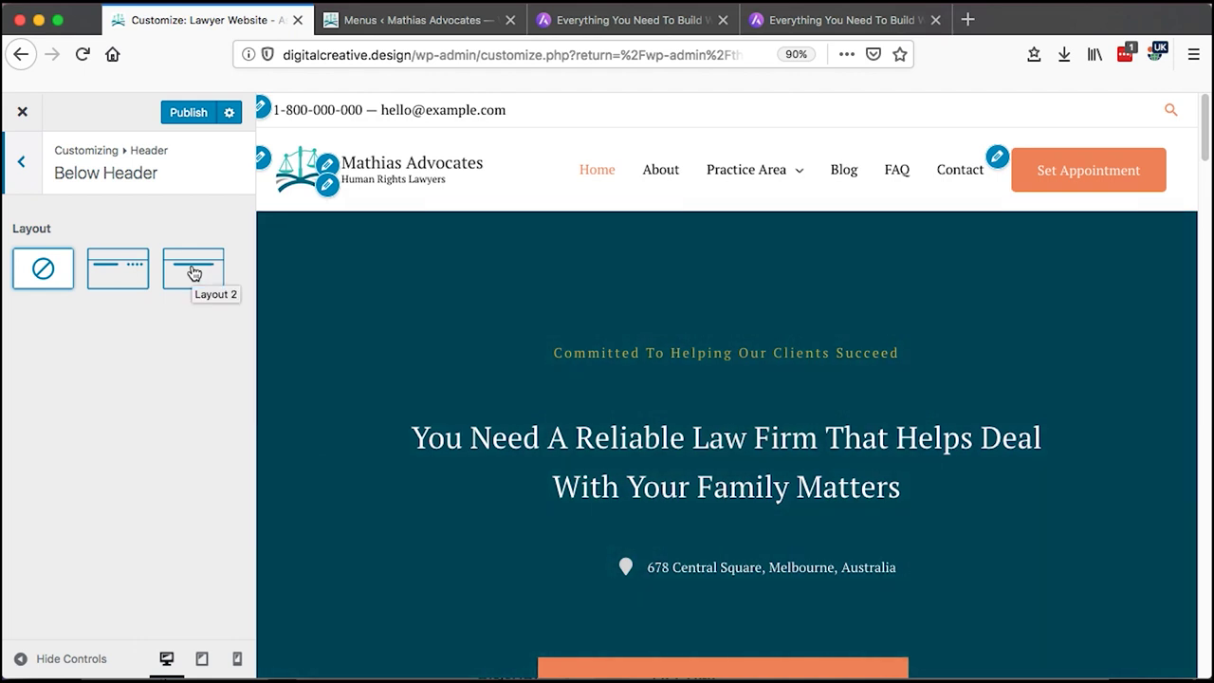
{"action": "left_click", "coordinate": [105, 275]}
{"action": "scroll", "coordinate": [233, 249], "scroll_direction": "down", "scroll_amount": 3}
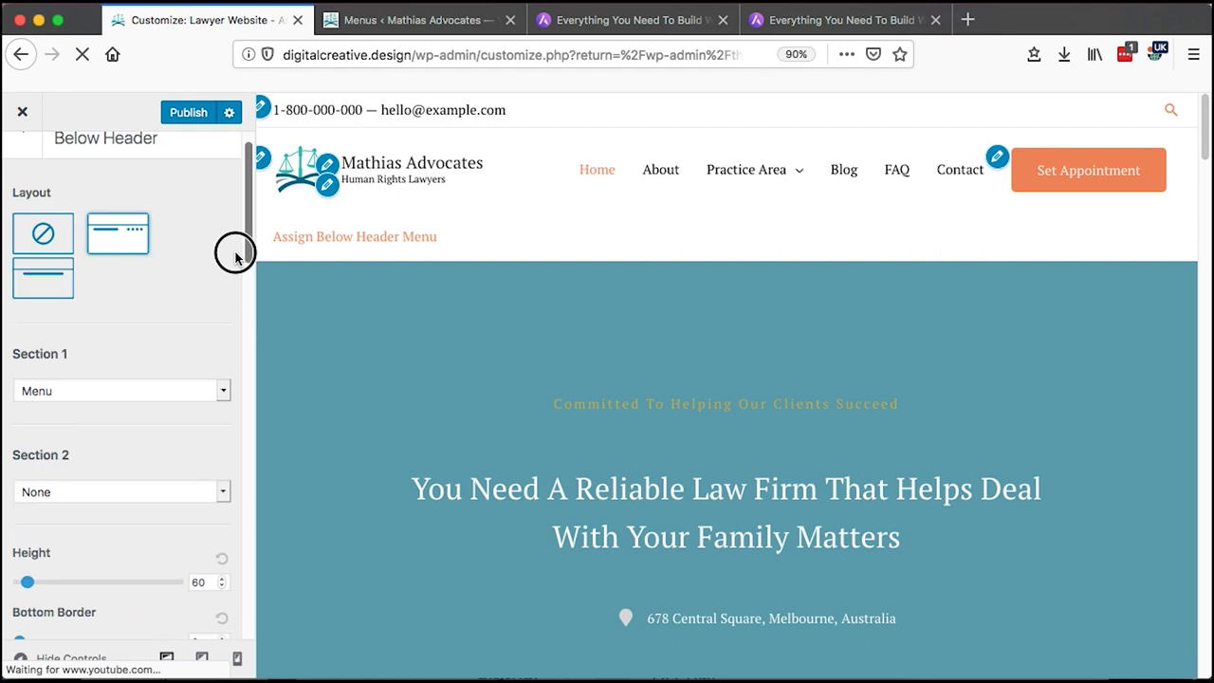
{"action": "left_click_drag", "start_coordinate": [249, 258], "coordinate": [232, 282]}
{"action": "left_click", "coordinate": [220, 284]}
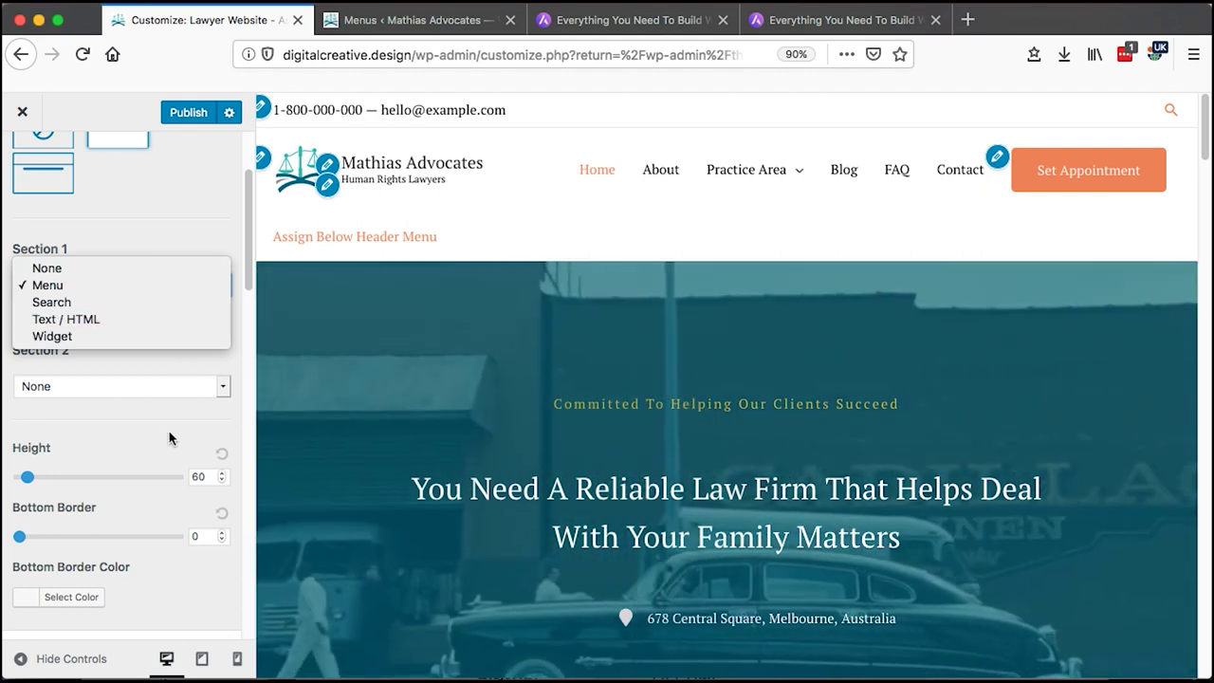
{"action": "left_click", "coordinate": [169, 438]}
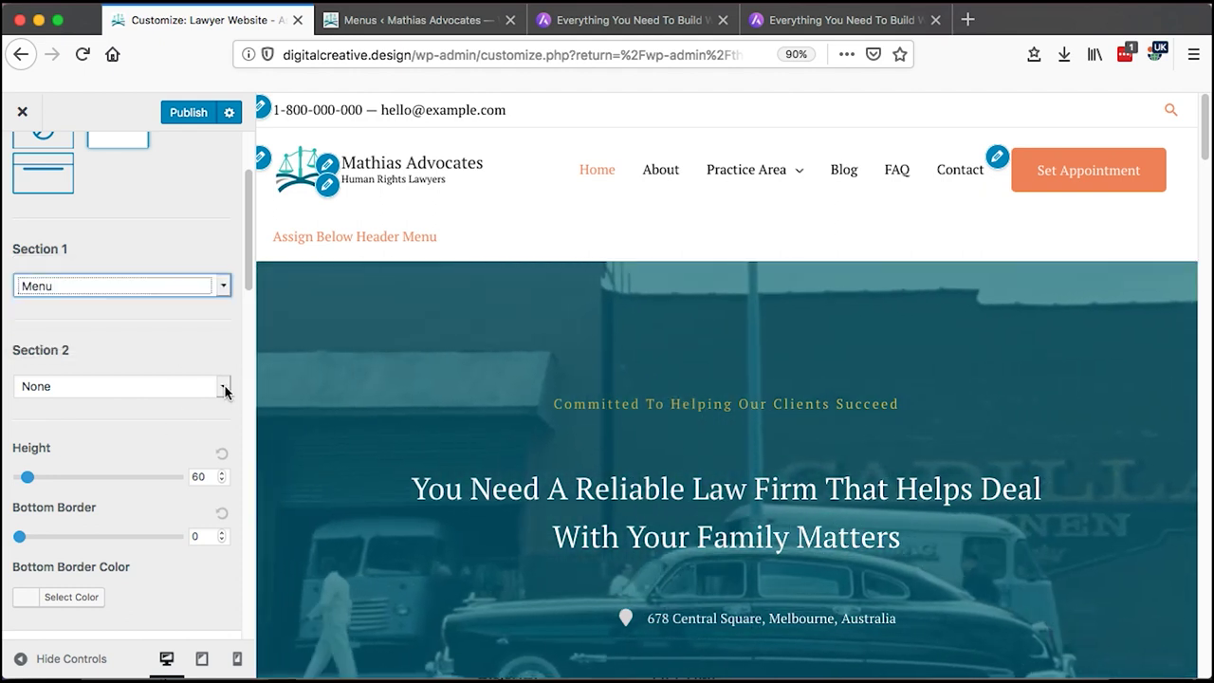
- Check the display location options of the Primary Menu on the Menus page, and return to the Customizer
{"action": "left_click", "coordinate": [389, 21]}
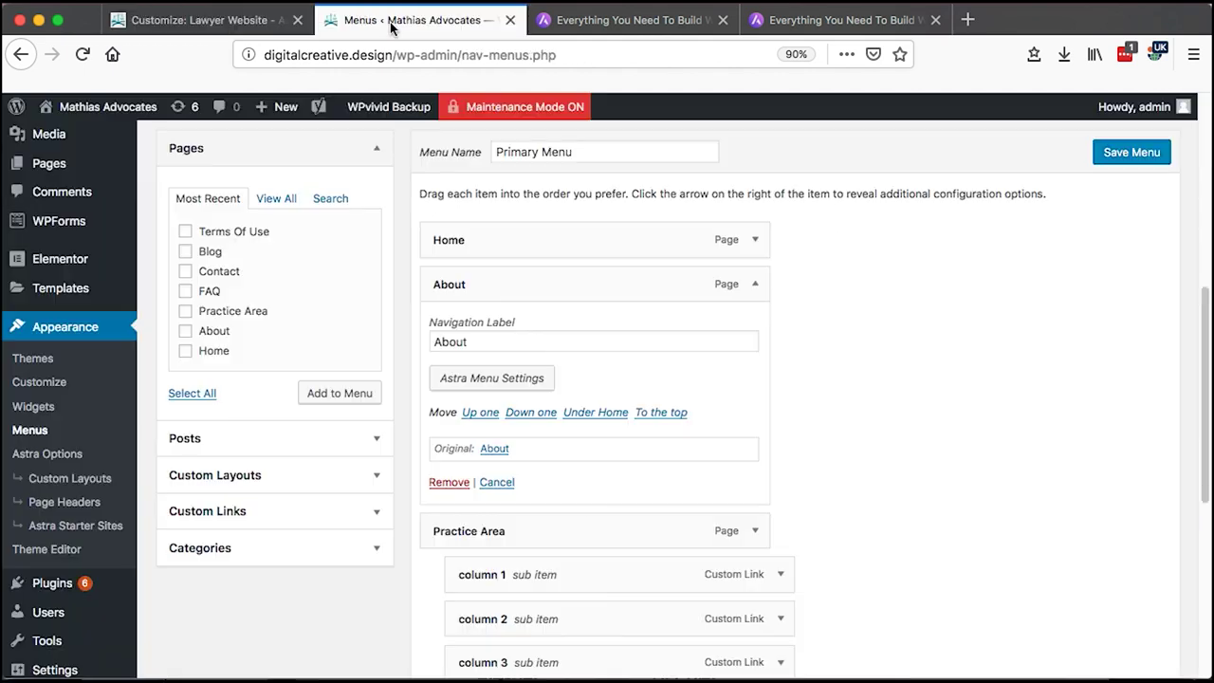
{"action": "scroll", "coordinate": [729, 442], "scroll_direction": "down", "scroll_amount": 5}
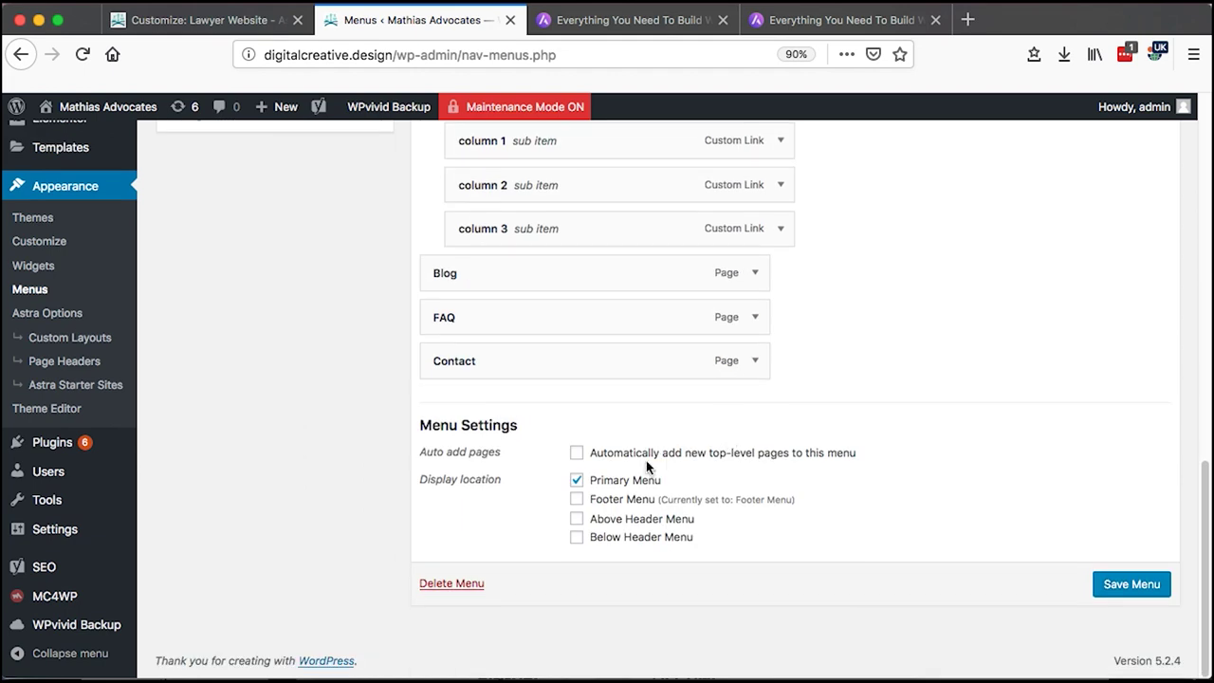
{"action": "scroll", "coordinate": [483, 488], "scroll_direction": "up", "scroll_amount": 4}
{"action": "scroll", "coordinate": [588, 455], "scroll_direction": "down", "scroll_amount": 4}
{"action": "left_click", "coordinate": [200, 20]}
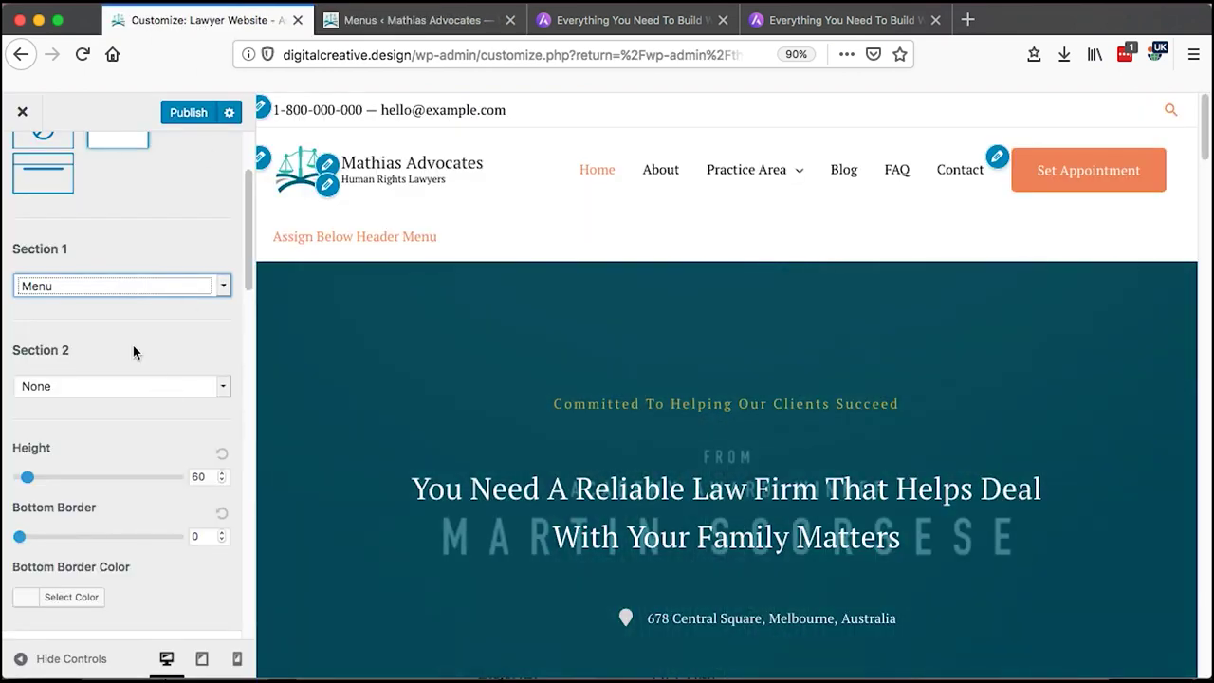
- Set Section 2 of the Below Header to Menu, check the Below Header Menu display location, and leave the Header settings
{"action": "scroll", "coordinate": [113, 238], "scroll_direction": "down", "scroll_amount": 2}
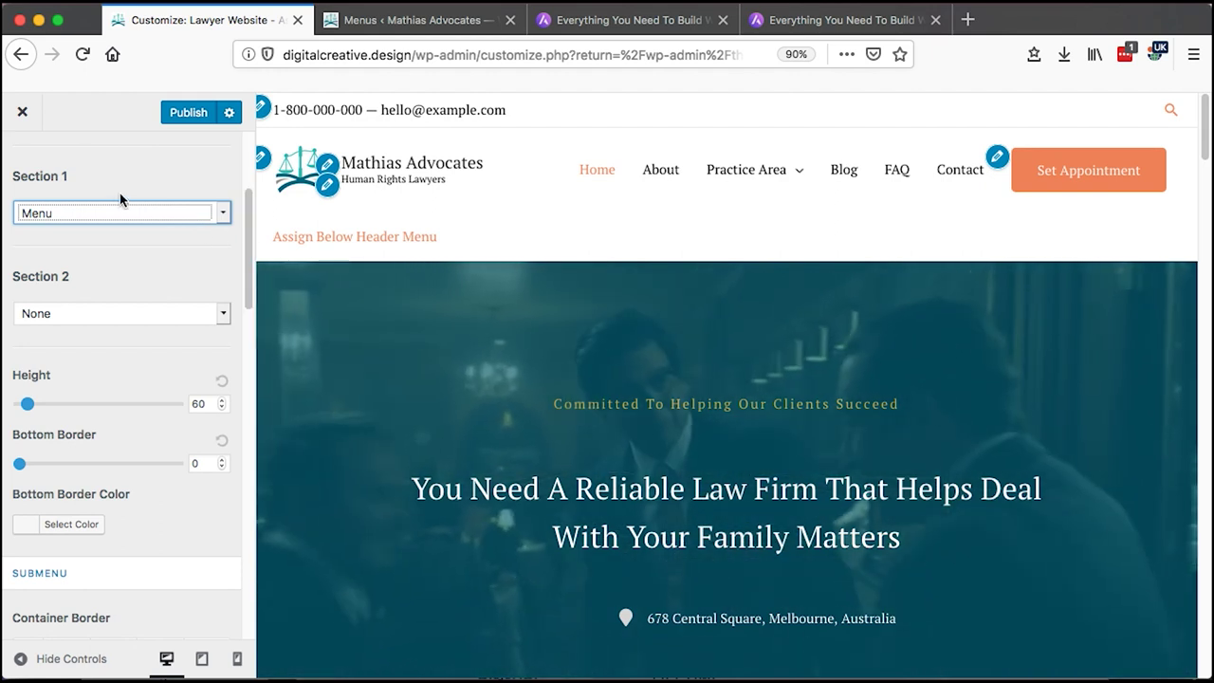
{"action": "key", "text": "ctrl+Tab"}
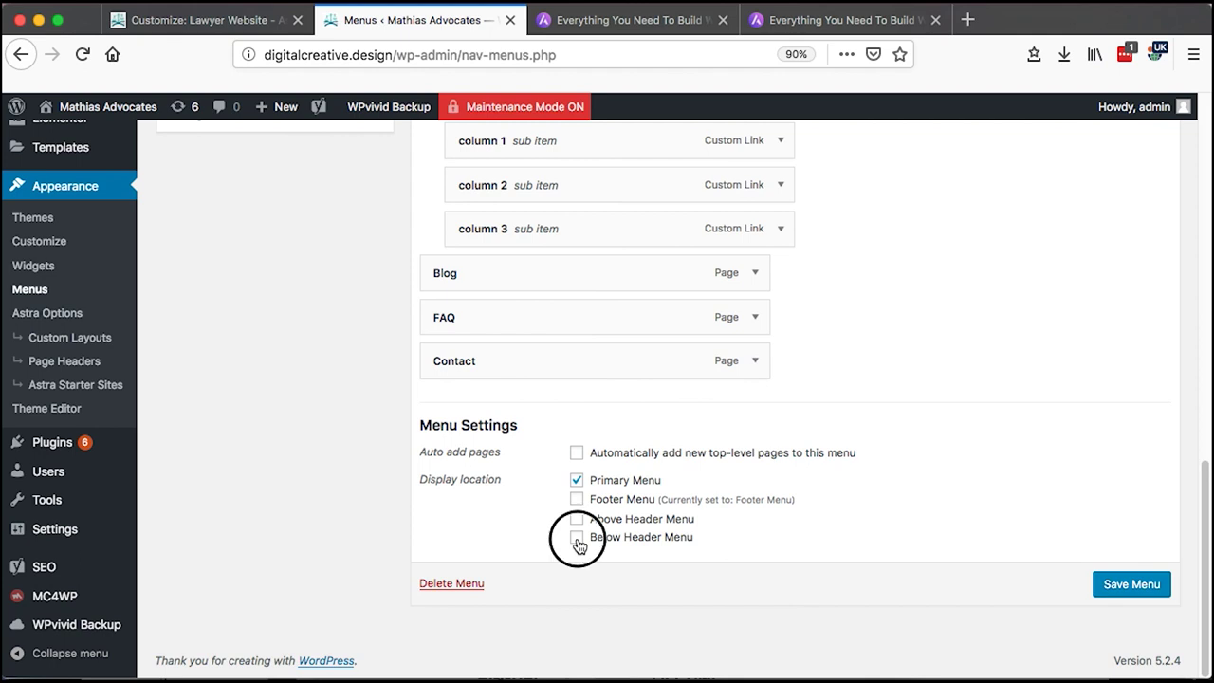
{"action": "key", "text": "ctrl+shift+Tab"}
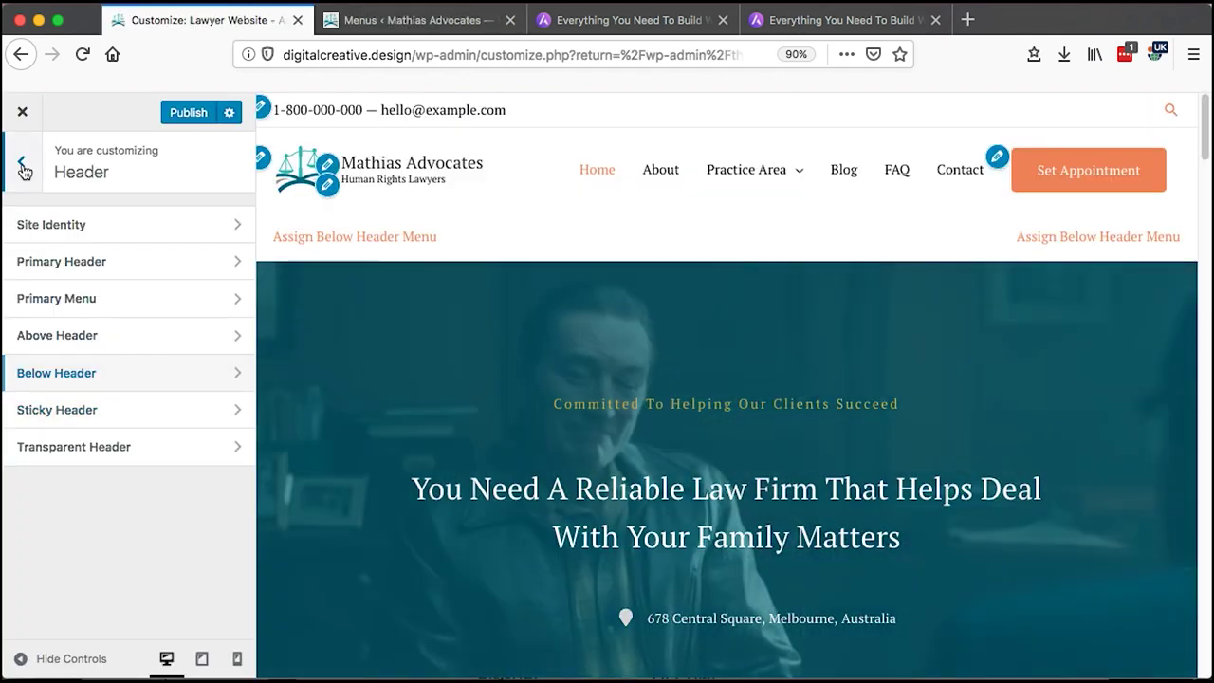
{"action": "left_click", "coordinate": [24, 168]}
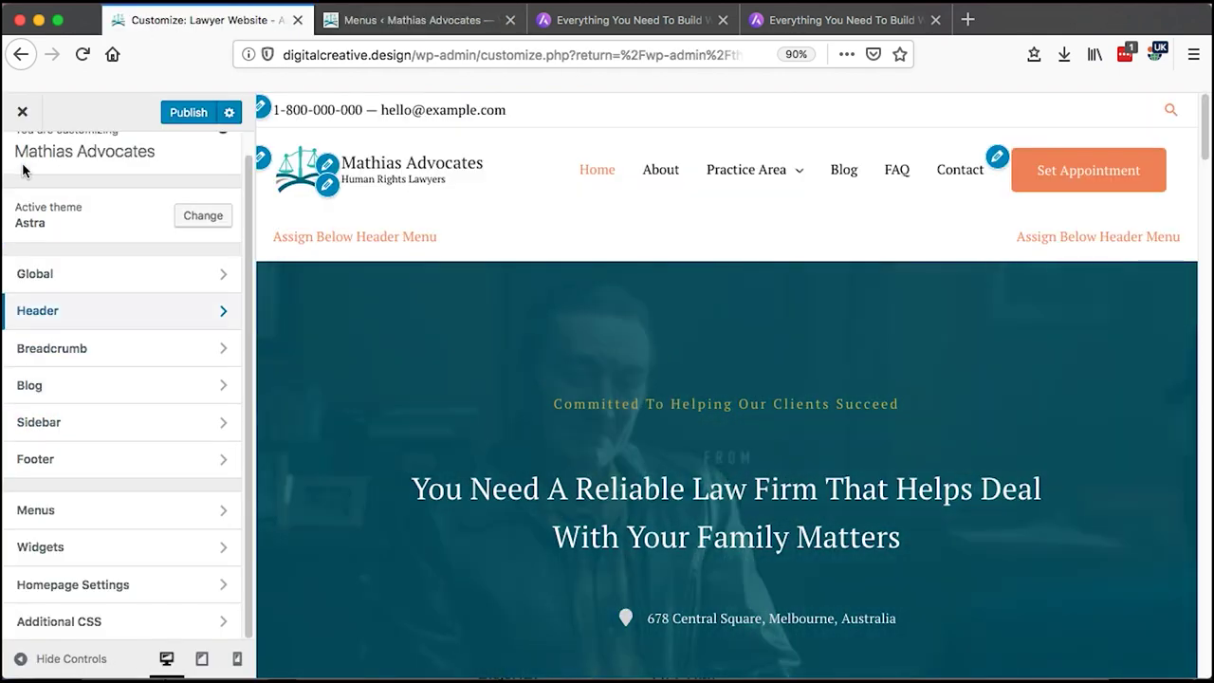
- Look over the Blog / Archive layout and Grid Layout choices, trying Add Space Between Posts on and off
{"action": "left_click", "coordinate": [138, 392]}
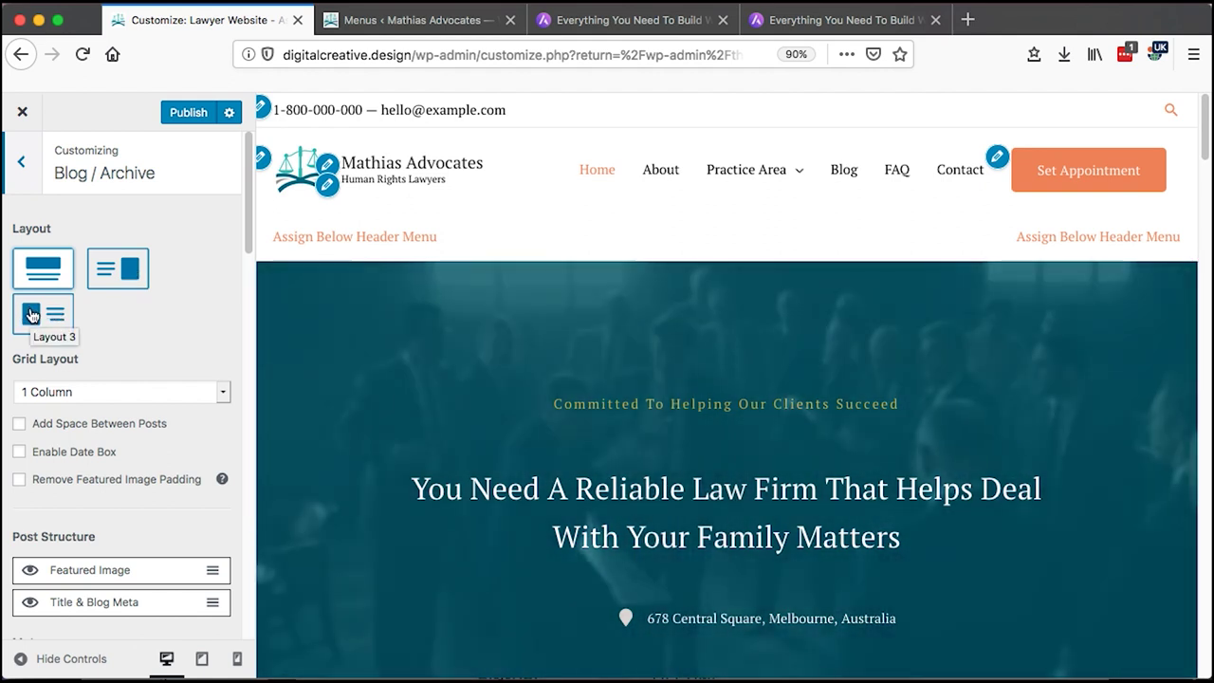
{"action": "left_click", "coordinate": [224, 395]}
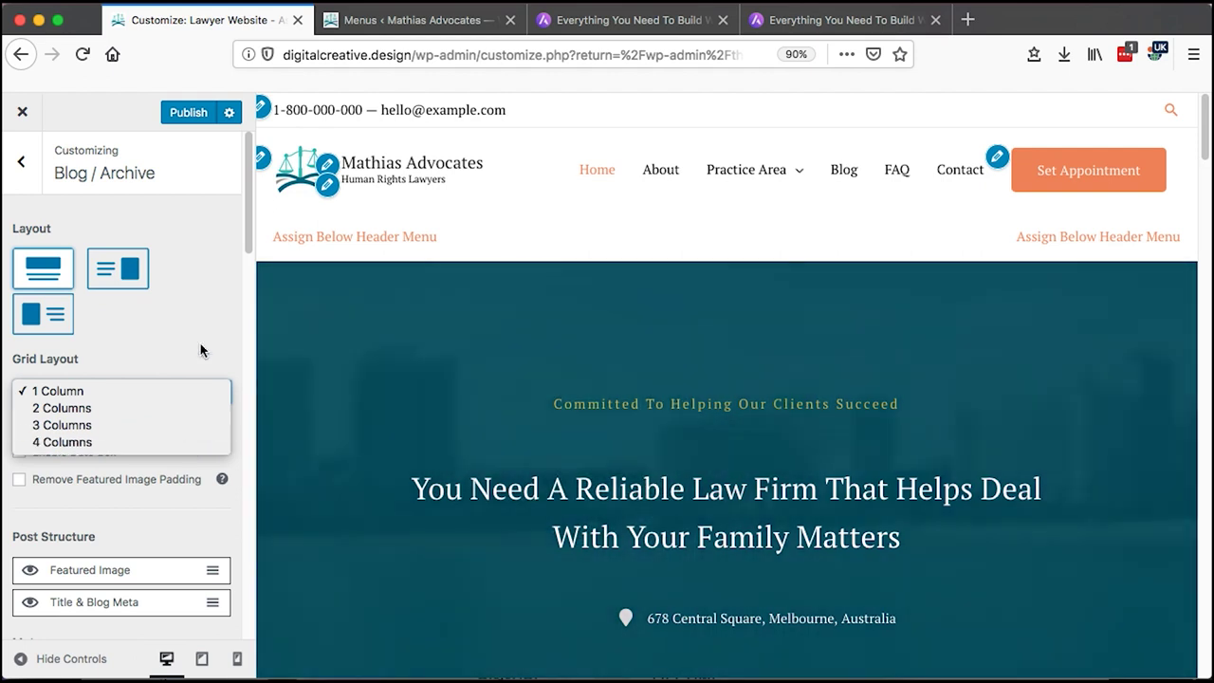
{"action": "left_click", "coordinate": [200, 344]}
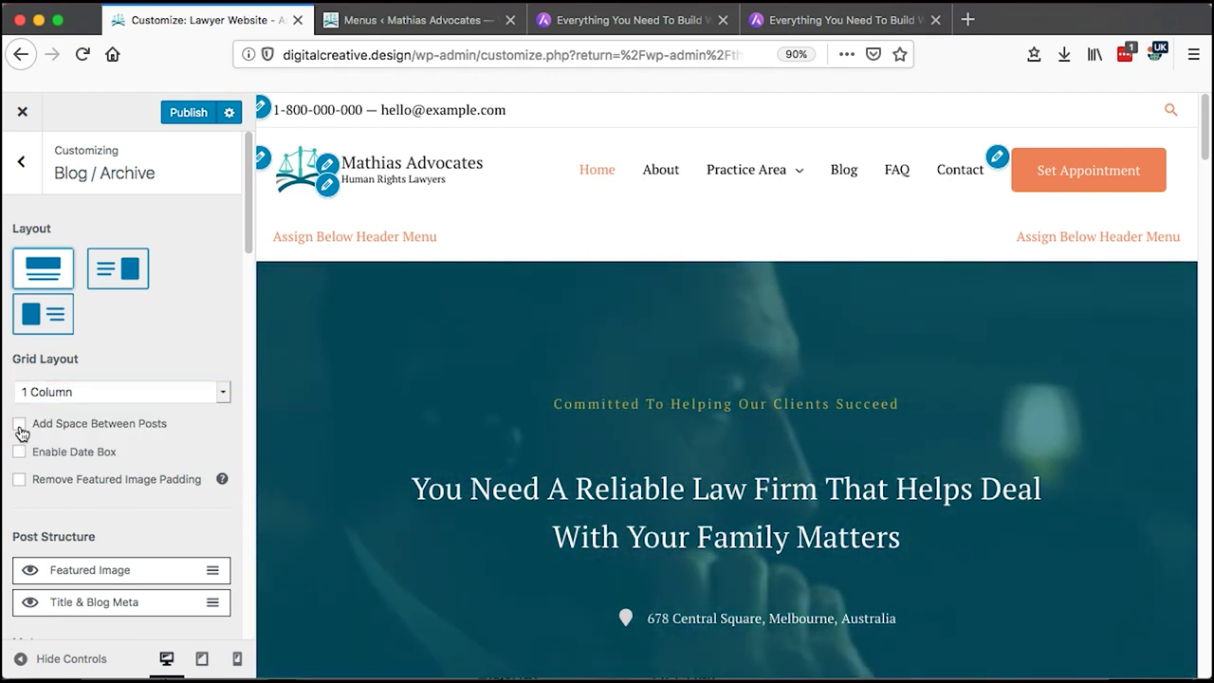
{"action": "left_click", "coordinate": [19, 425]}
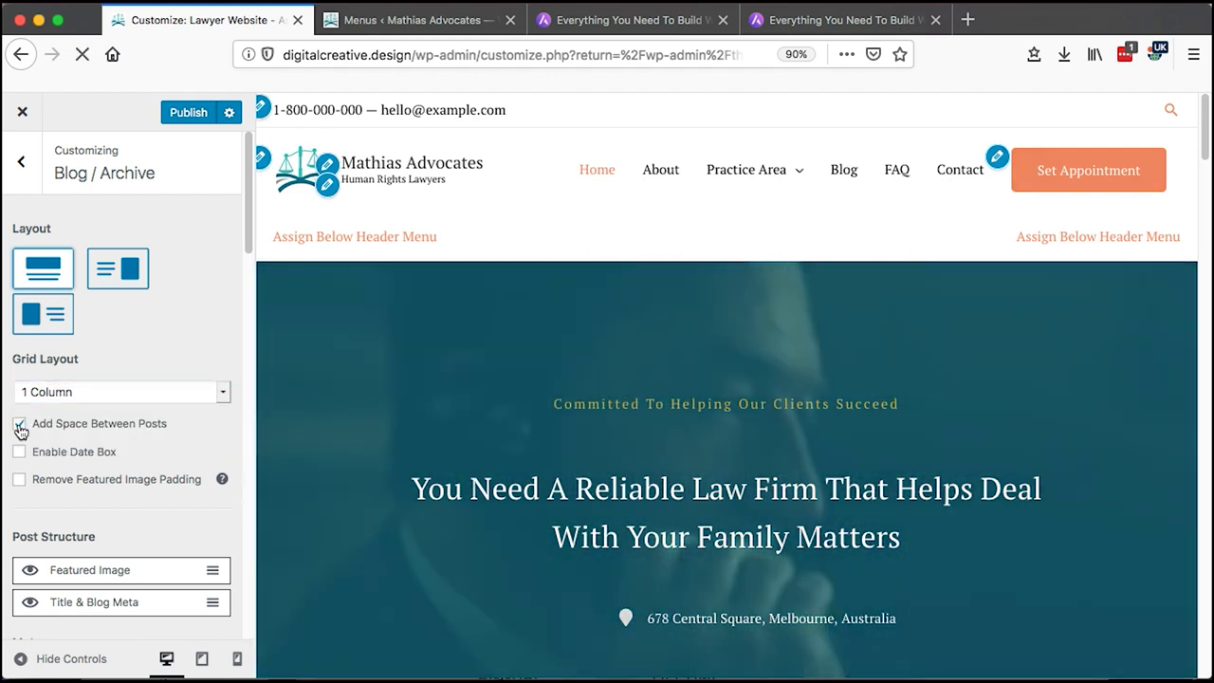
{"action": "left_click", "coordinate": [19, 426]}
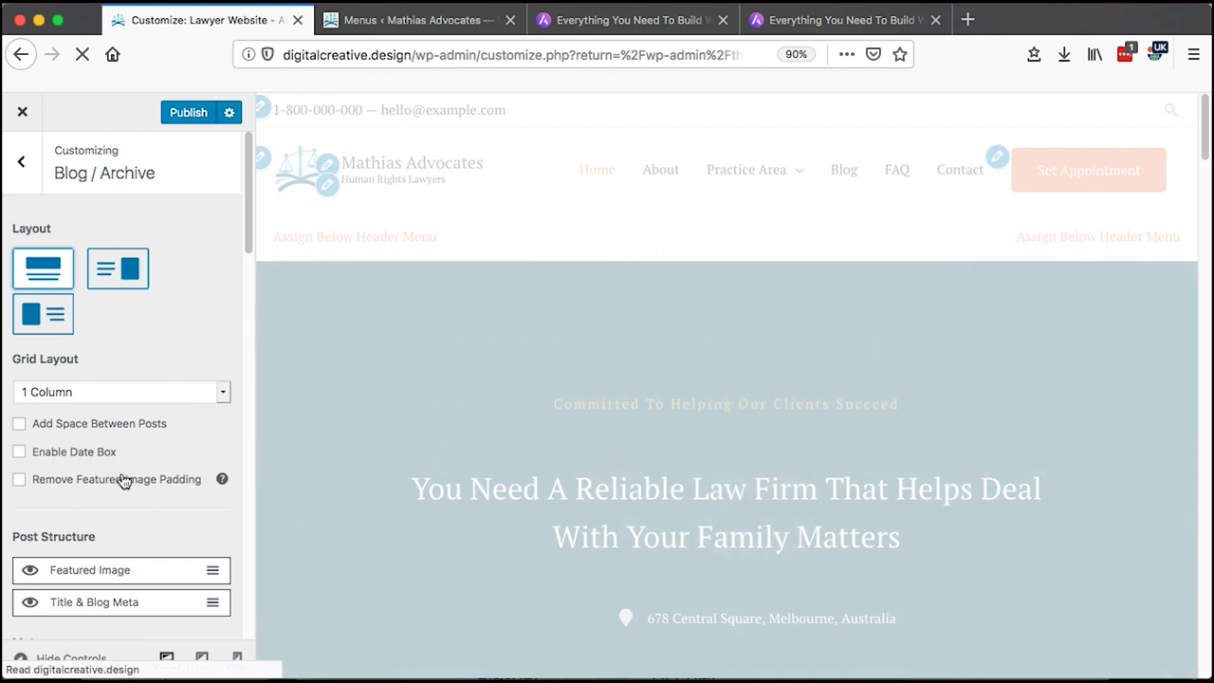
{"action": "mouse_move", "coordinate": [247, 237]}
{"action": "left_mouse_down"}
{"action": "mouse_move", "coordinate": [260, 634]}
{"action": "mouse_move", "coordinate": [242, 357]}
{"action": "mouse_move", "coordinate": [249, 254]}
{"action": "left_mouse_up"}
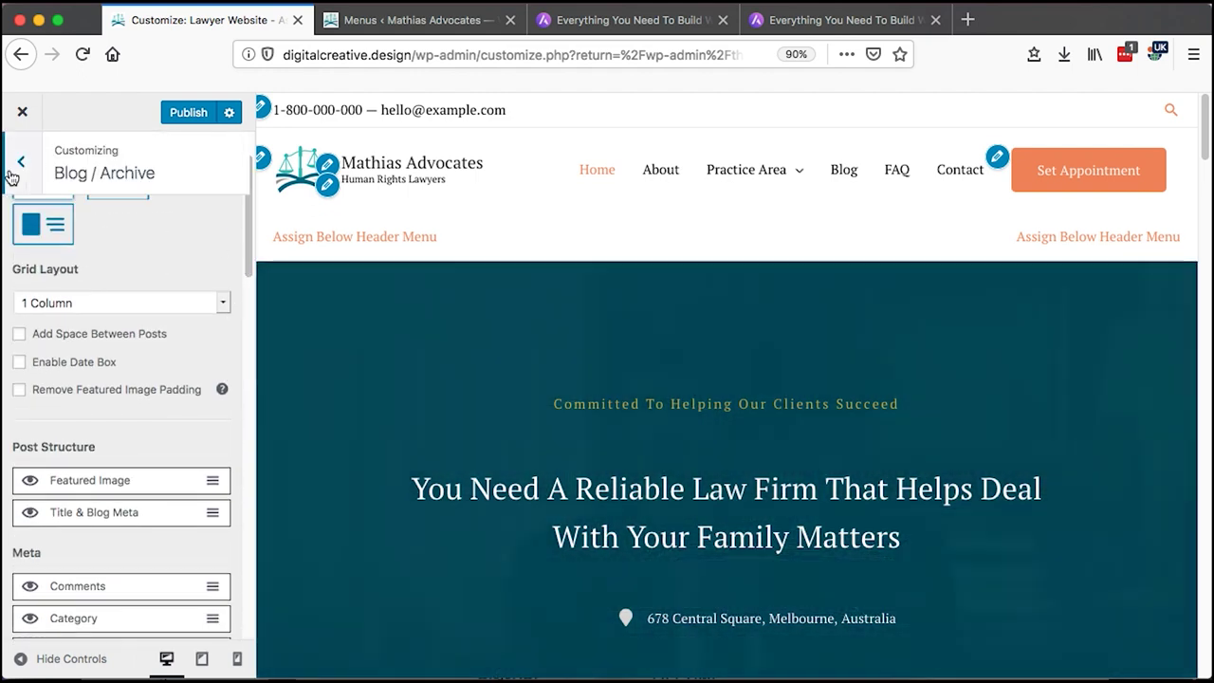
{"action": "left_click", "coordinate": [21, 161]}
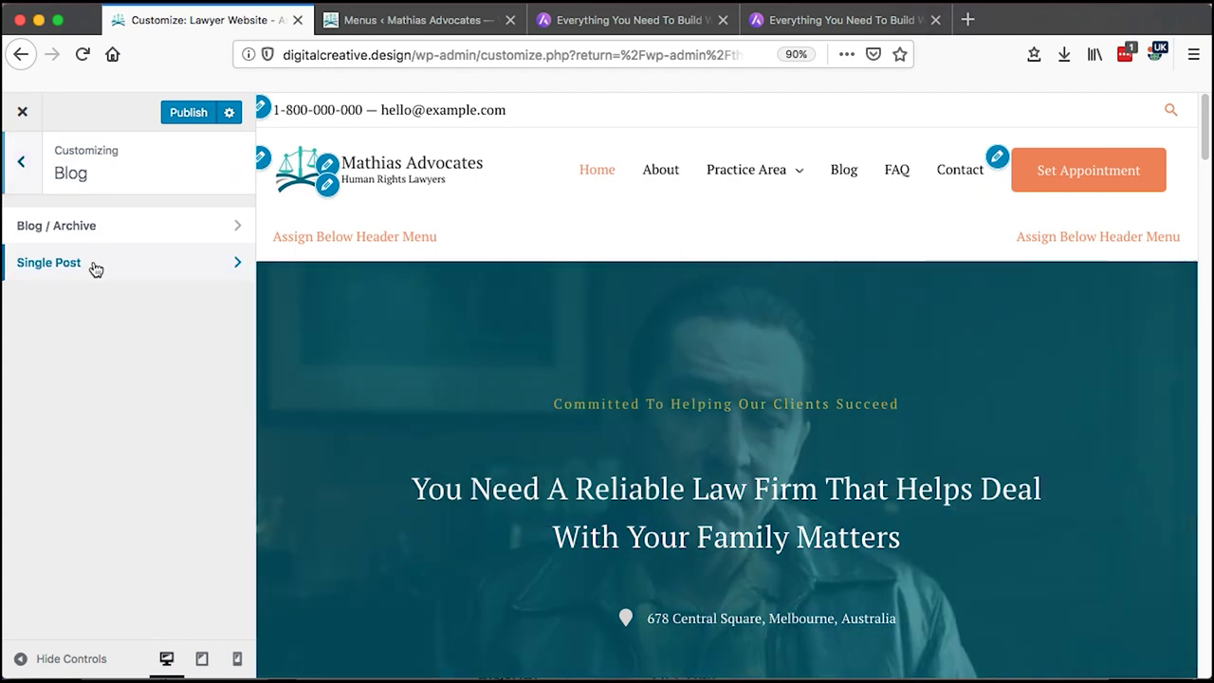
- Look over the Single Post structure, meta and featured image settings, and browse down the home page preview
{"action": "left_click", "coordinate": [95, 269]}
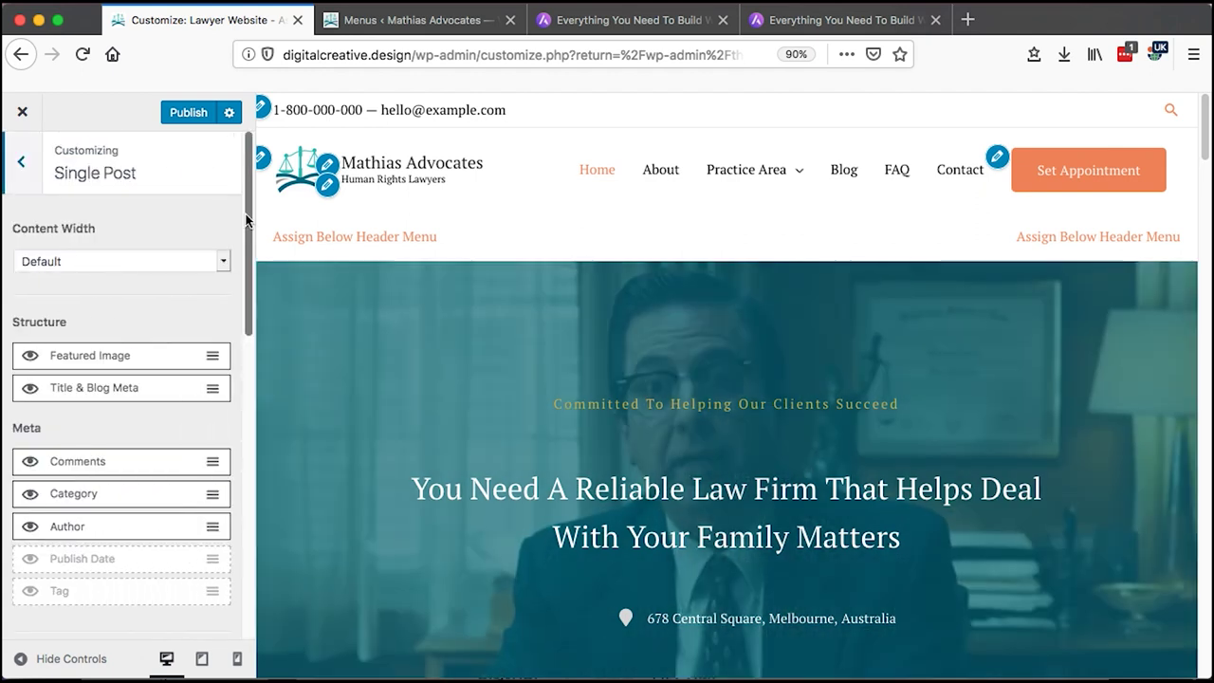
{"action": "left_click_drag", "start_coordinate": [245, 220], "coordinate": [242, 386]}
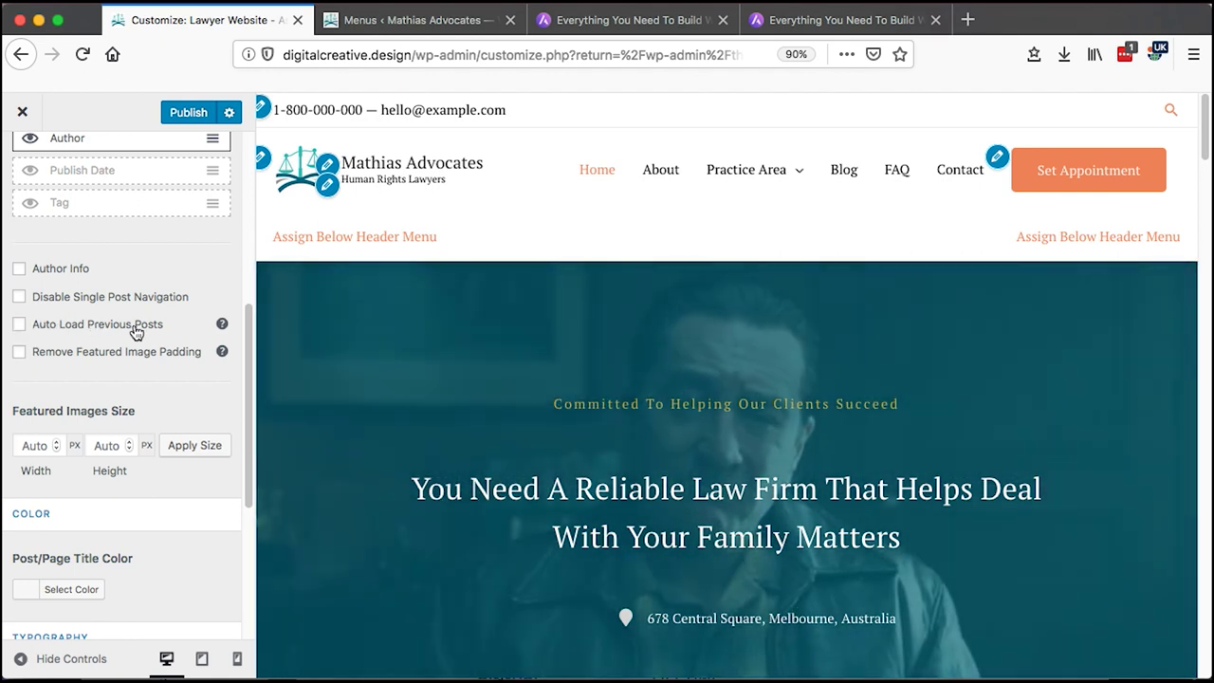
{"action": "scroll", "coordinate": [508, 538], "scroll_direction": "down", "scroll_amount": 10}
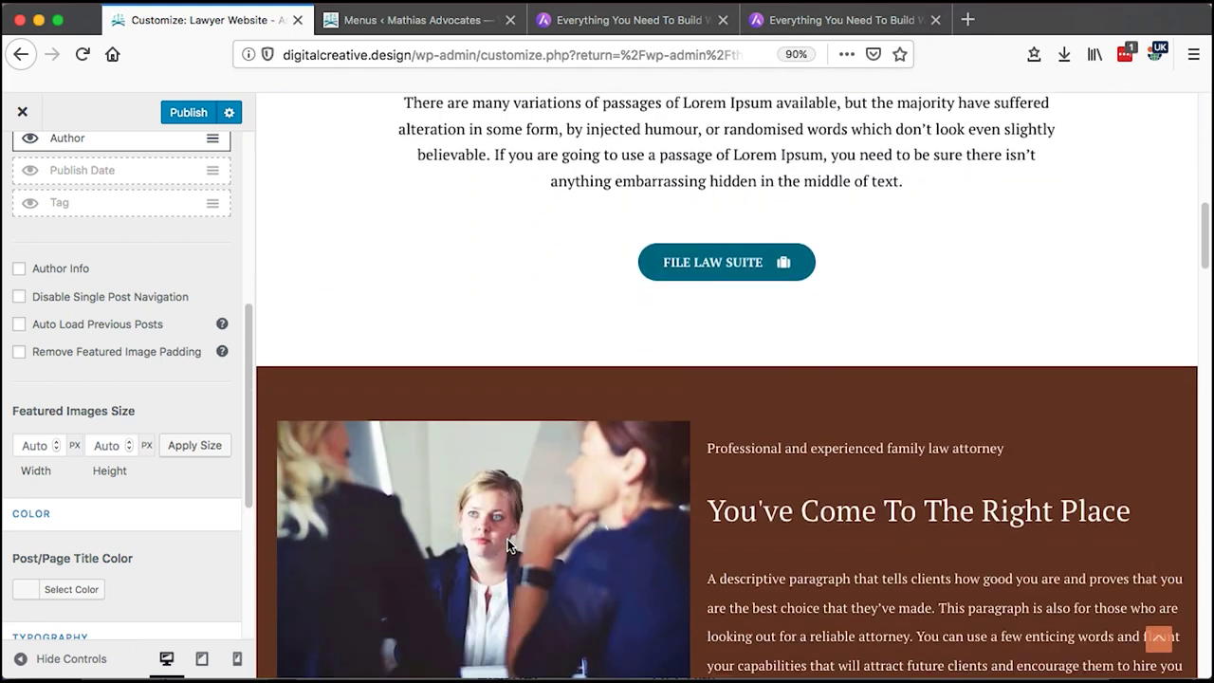
{"action": "scroll", "coordinate": [508, 538], "scroll_direction": "down", "scroll_amount": 10}
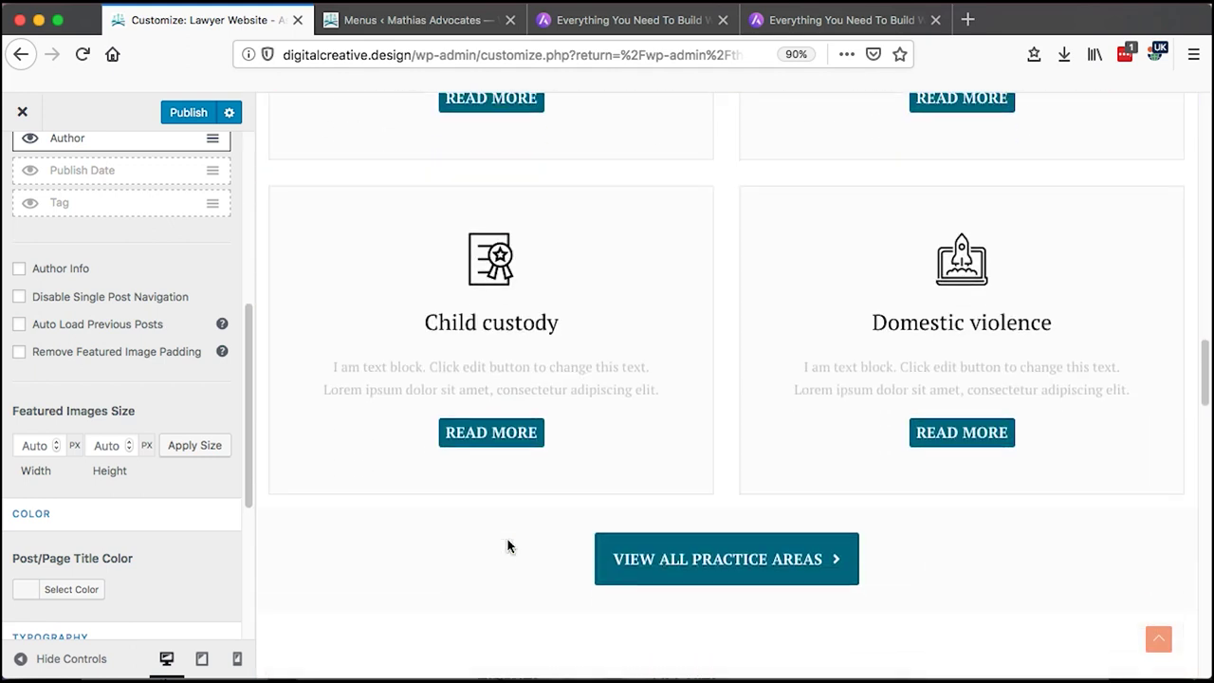
- Look over the remaining Single Post settings and home page preview, and return to the main Customizer sections
{"action": "scroll", "coordinate": [508, 546], "scroll_direction": "down", "scroll_amount": 8}
{"action": "scroll", "coordinate": [239, 284], "scroll_direction": "up", "scroll_amount": 1}
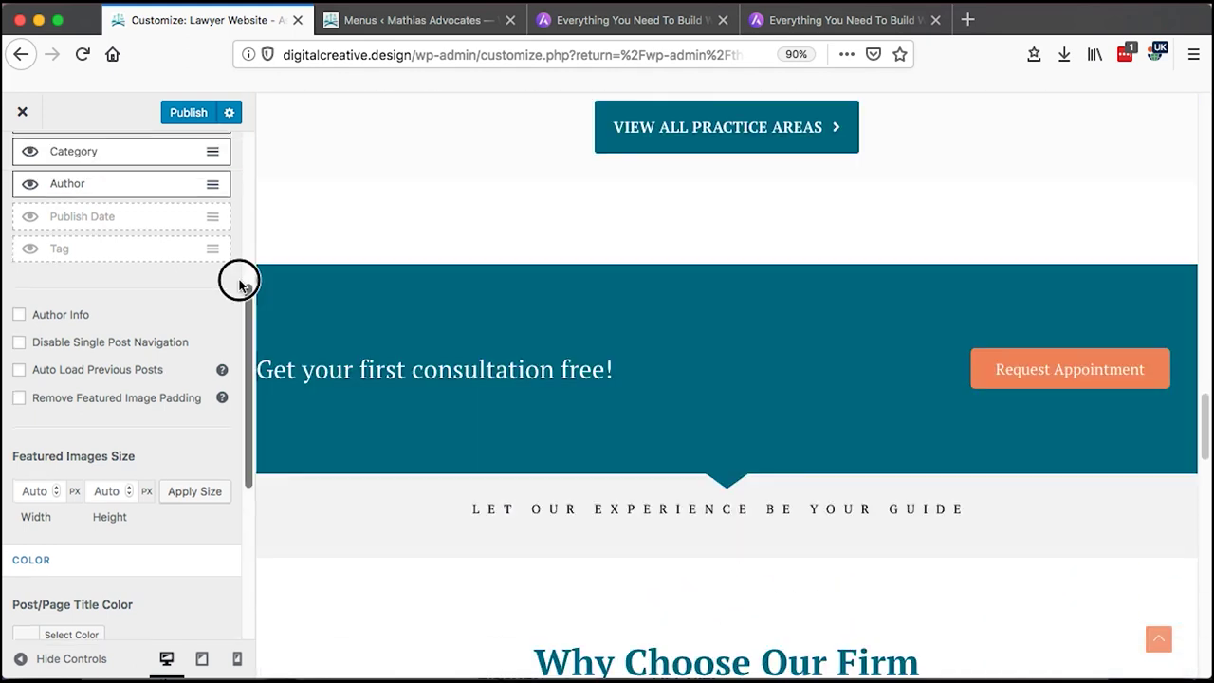
{"action": "left_click", "coordinate": [251, 297]}
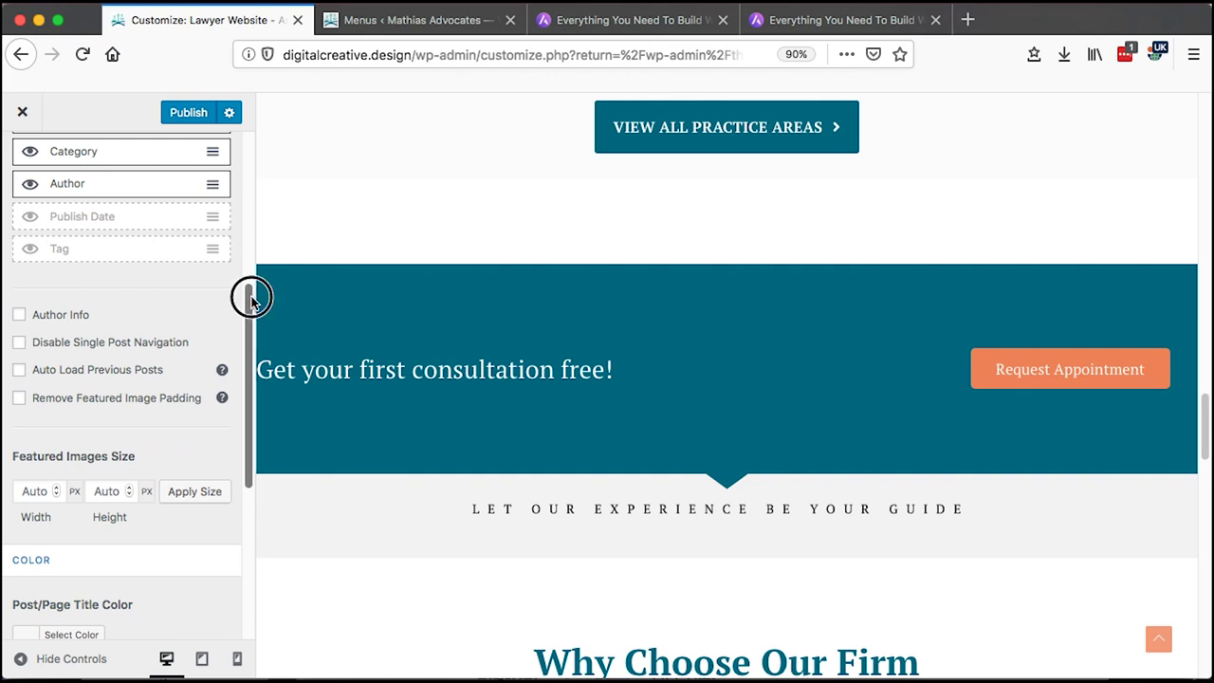
{"action": "scroll", "coordinate": [249, 289], "scroll_direction": "down", "scroll_amount": 1}
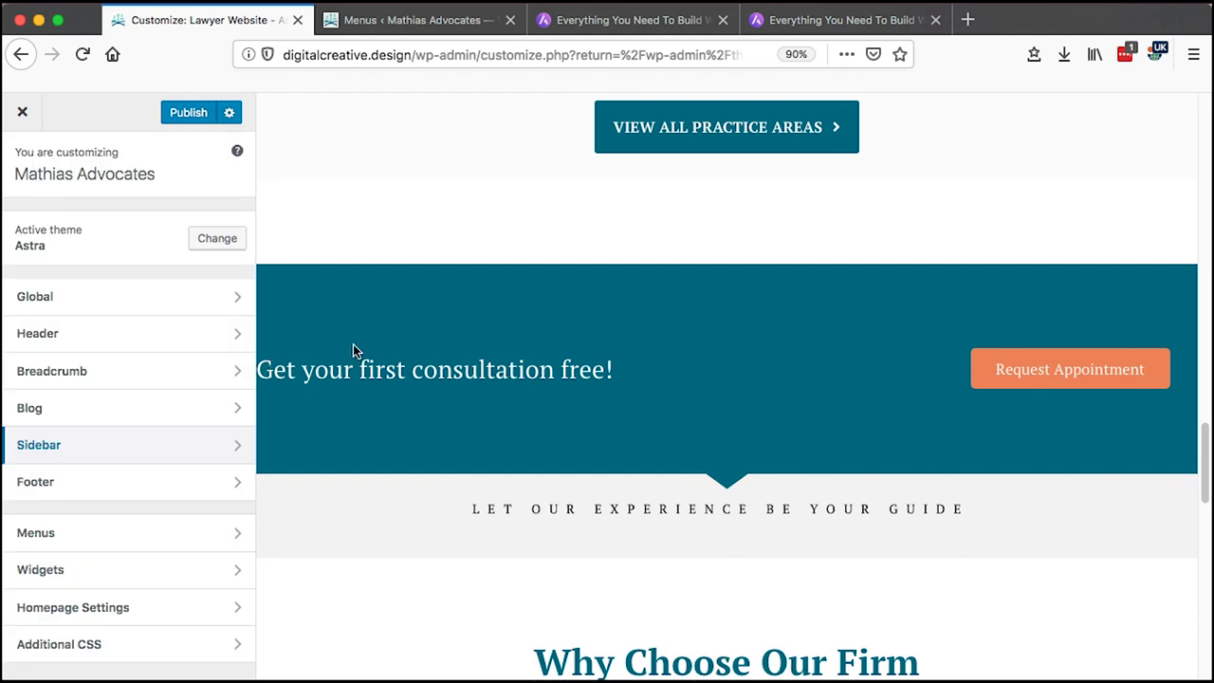
- Switch to the WordPress dashboard, open Astra Options, and check the WooCommerce, Easy Digital Downloads, LearnDash and LifterLMS modules
{"action": "left_click", "coordinate": [383, 21]}
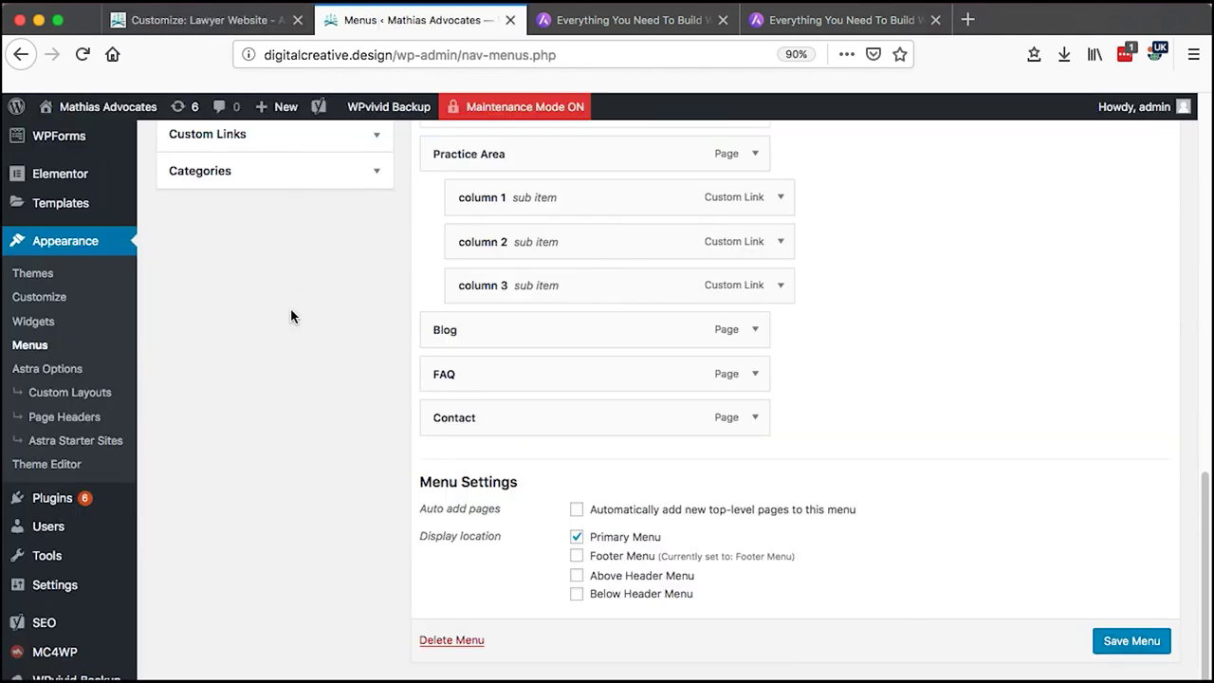
{"action": "scroll", "coordinate": [290, 318], "scroll_direction": "up", "scroll_amount": 3}
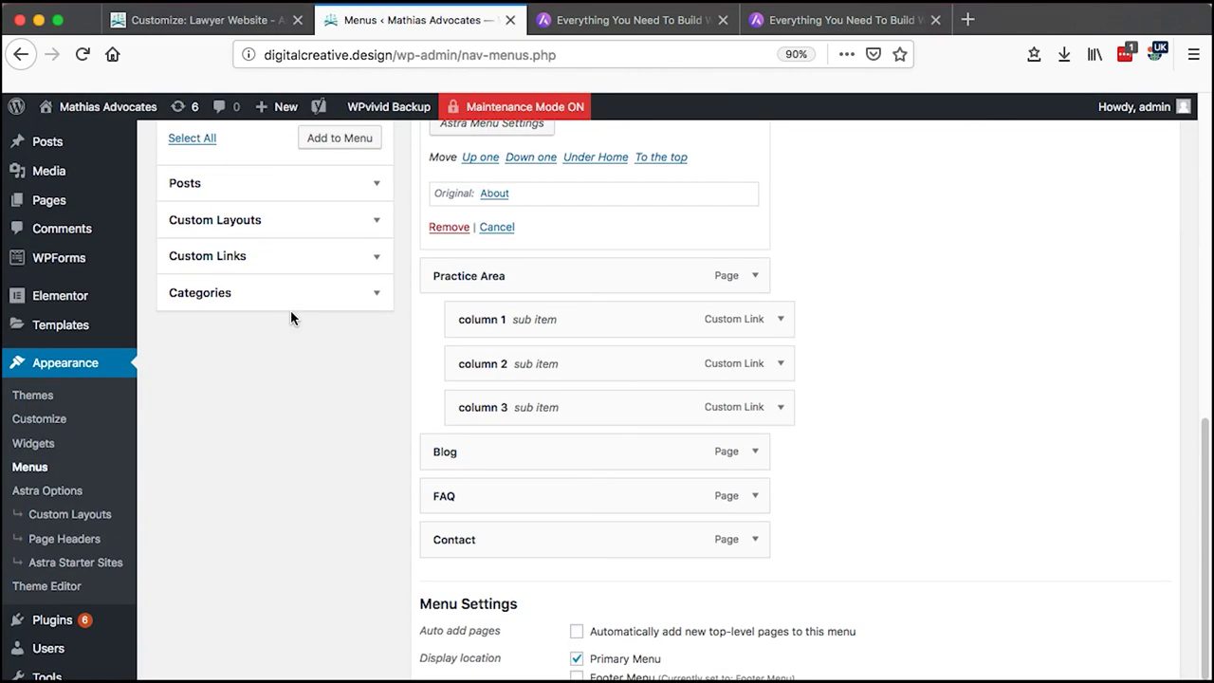
{"action": "scroll", "coordinate": [290, 318], "scroll_direction": "up", "scroll_amount": 5}
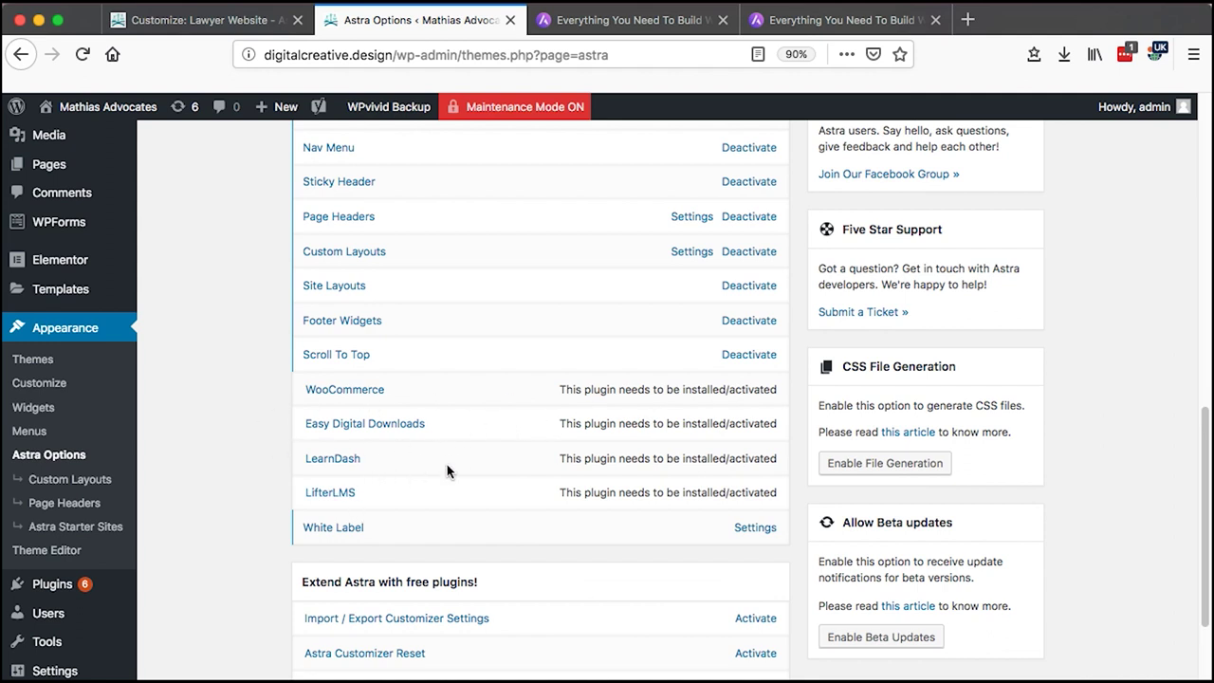
{"action": "scroll", "coordinate": [446, 463], "scroll_direction": "up", "scroll_amount": 1}
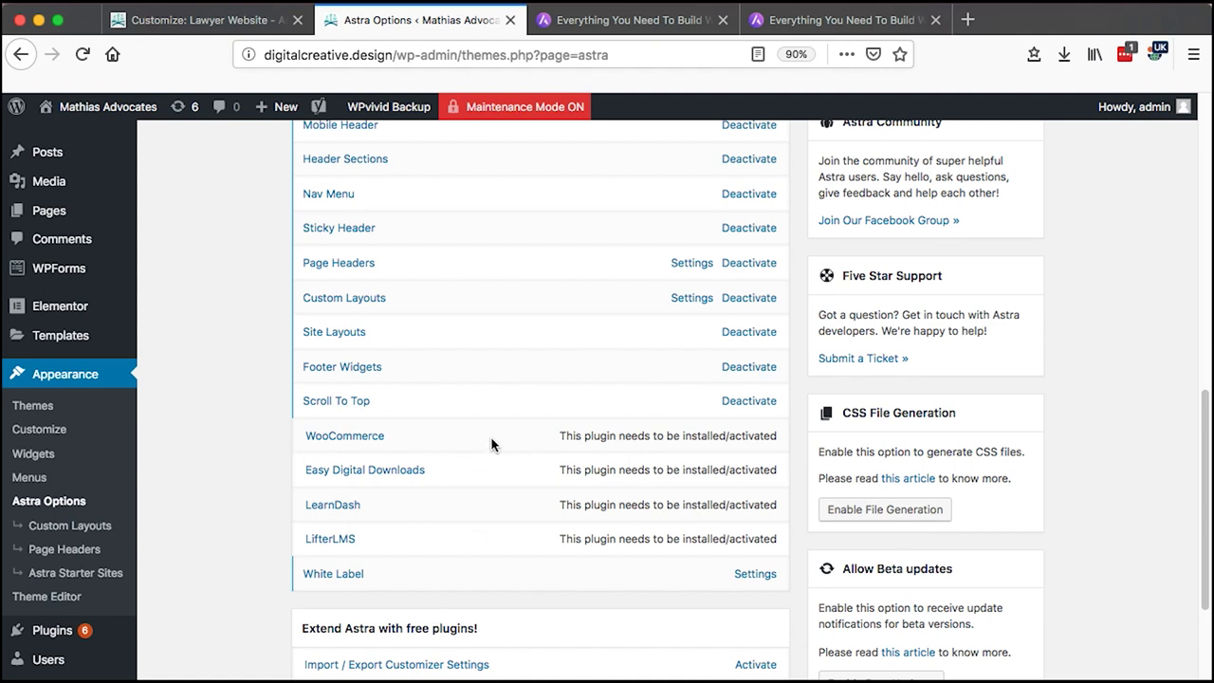
- Switch to the Astra features page and read through its Site Layouts section, including Spacing Control and Default Container
{"action": "key", "text": "ctrl+Tab"}
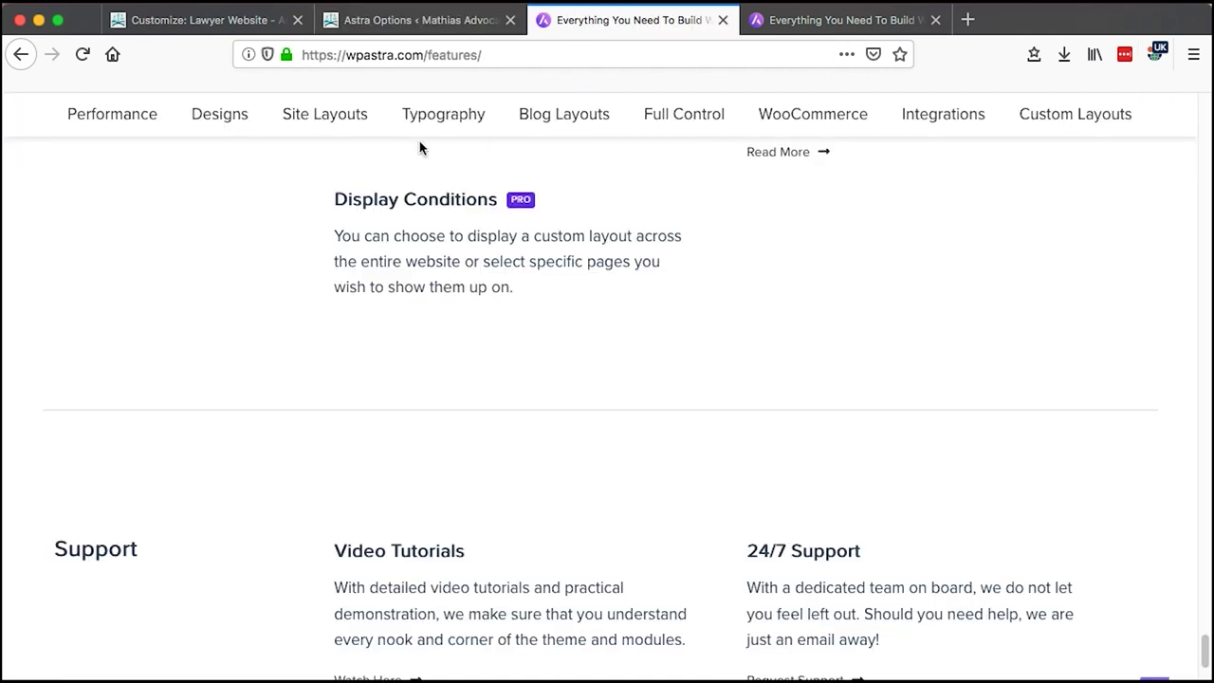
{"action": "left_click", "coordinate": [381, 25]}
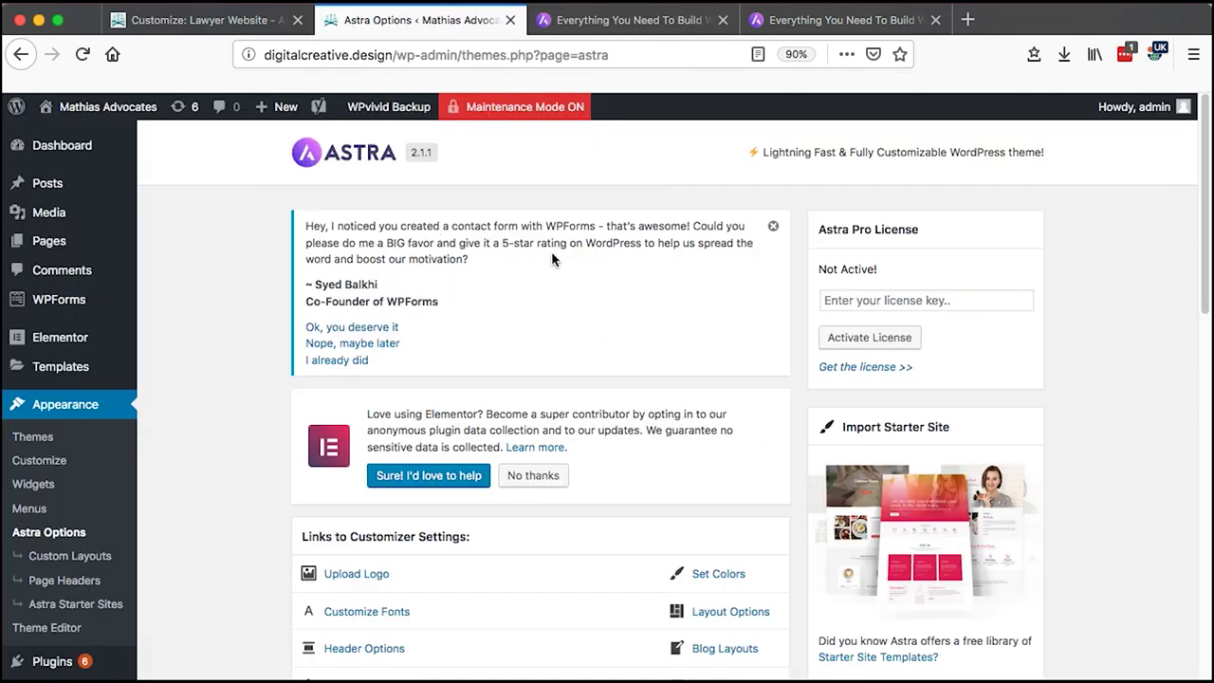
{"action": "left_click", "coordinate": [585, 26]}
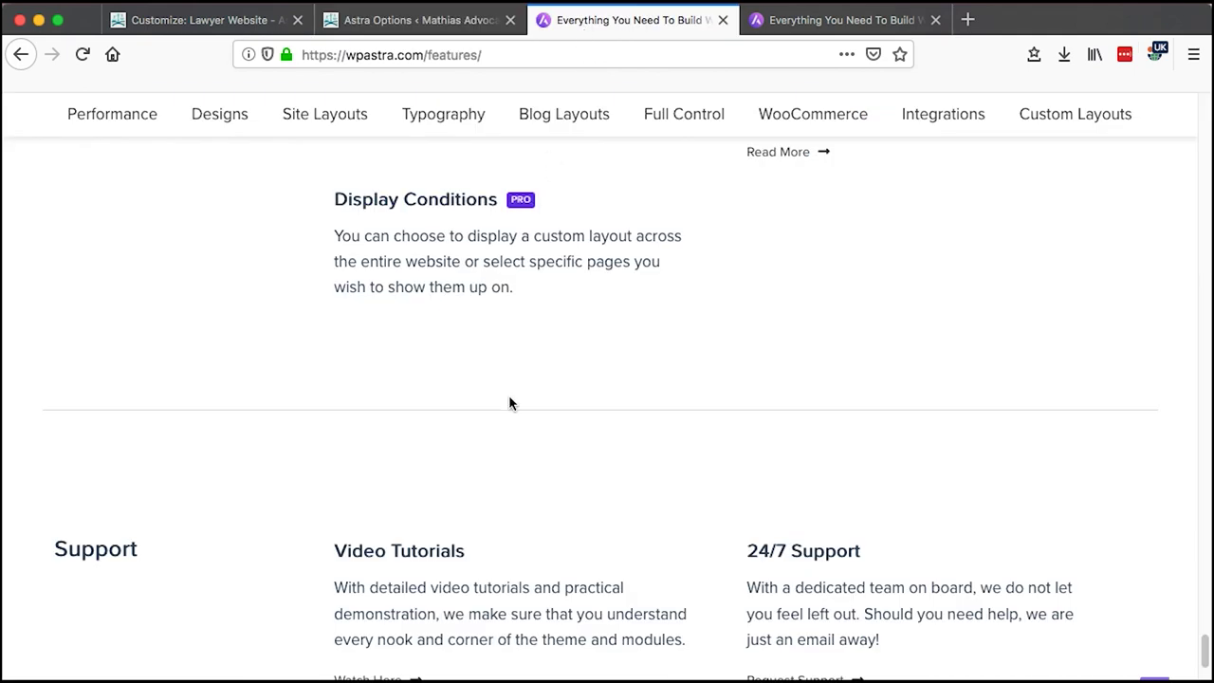
{"action": "scroll", "coordinate": [509, 403], "scroll_direction": "up", "scroll_amount": 20}
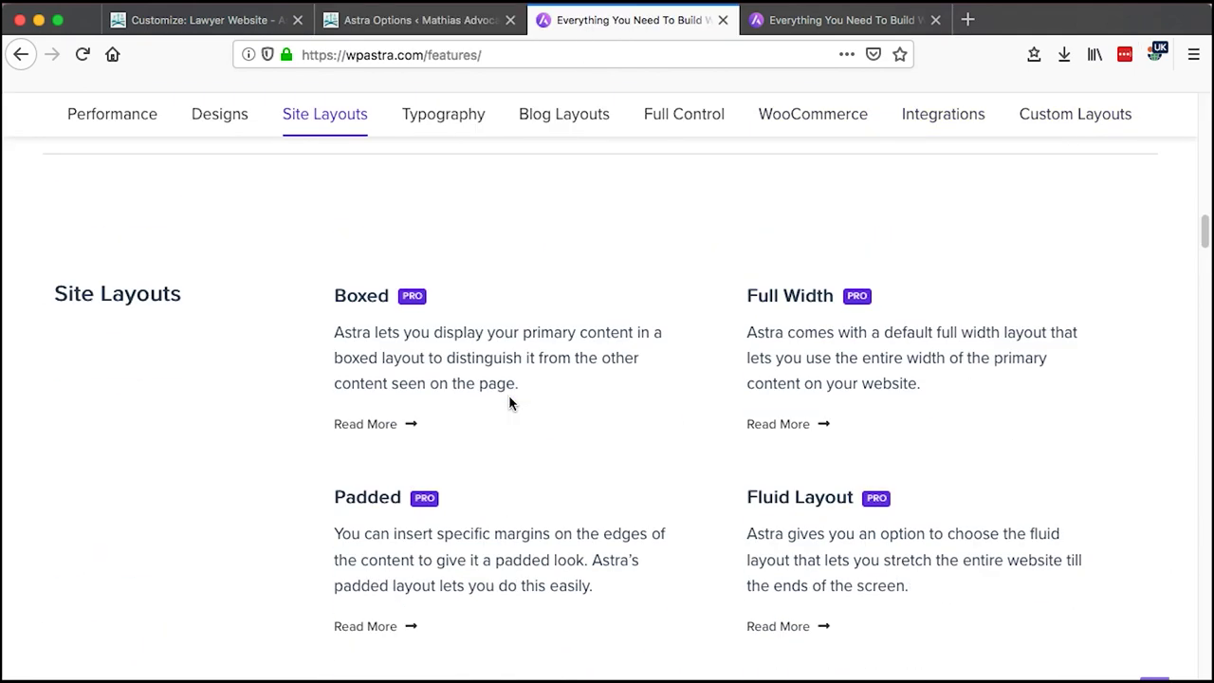
{"action": "scroll", "coordinate": [509, 403], "scroll_direction": "down", "scroll_amount": 5}
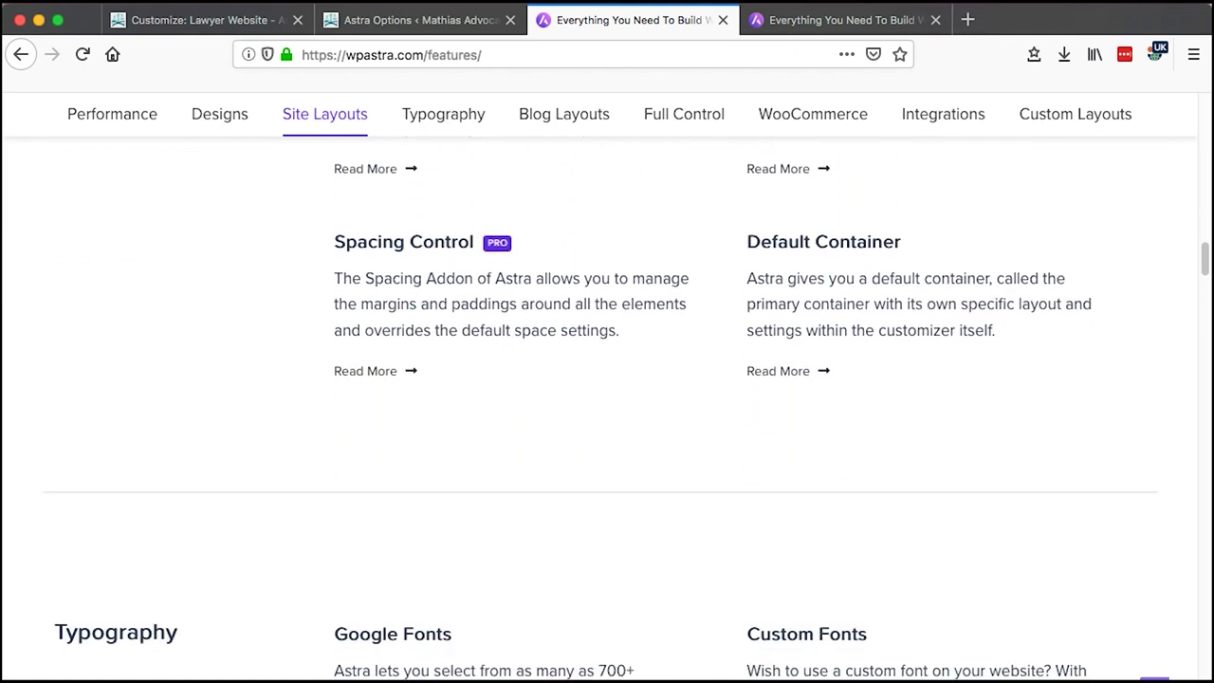
- Review the Customizer links and the full list of Astra Pro modules in Astra Options, and return to the Customizer
{"action": "left_click", "coordinate": [383, 23]}
{"action": "scroll", "coordinate": [499, 337], "scroll_direction": "down", "scroll_amount": 5}
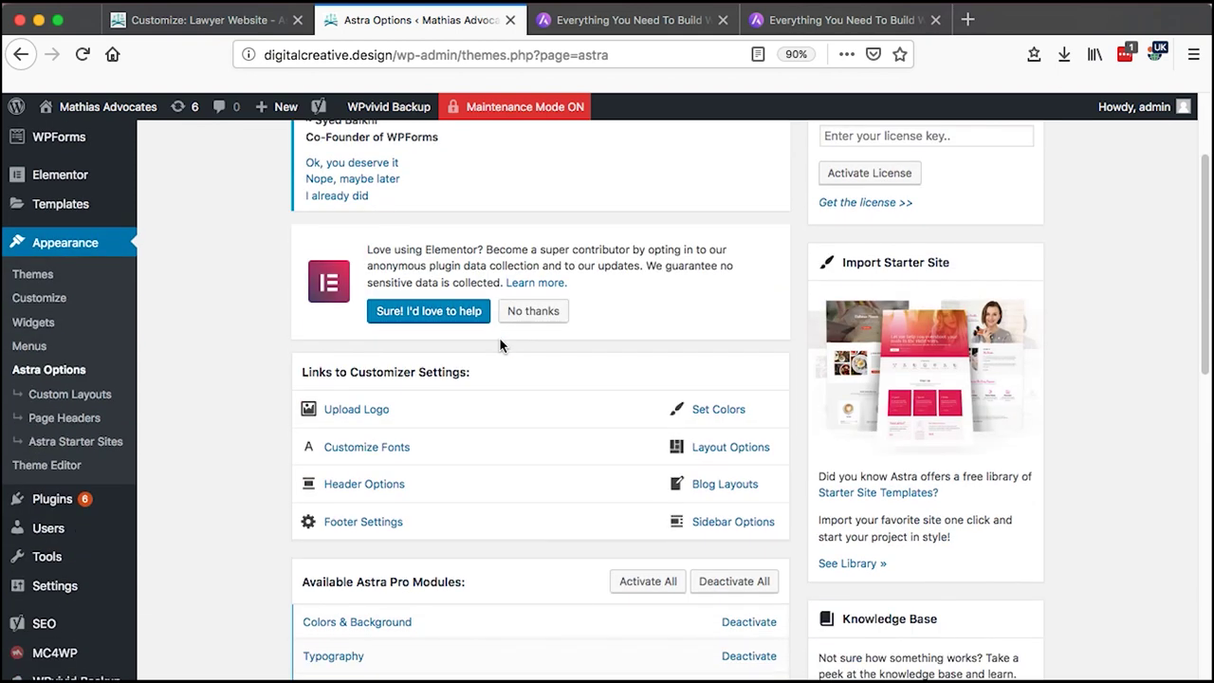
{"action": "scroll", "coordinate": [484, 346], "scroll_direction": "down", "scroll_amount": 1}
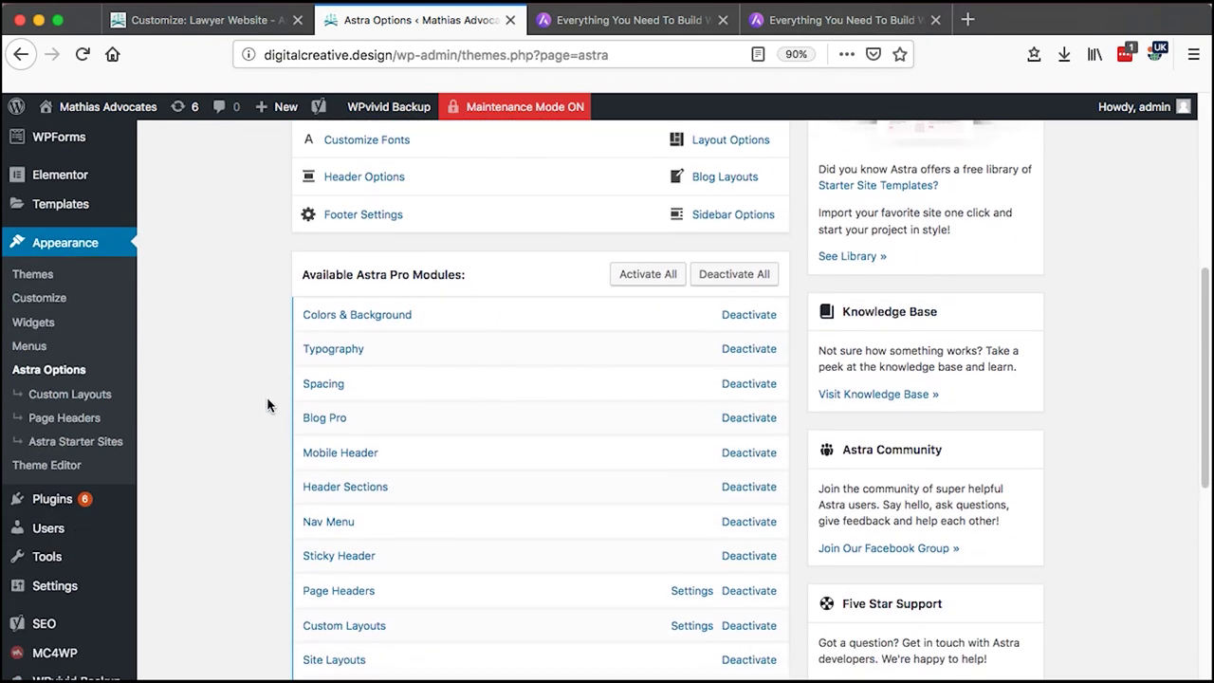
{"action": "scroll", "coordinate": [267, 403], "scroll_direction": "down", "scroll_amount": 3}
{"action": "scroll", "coordinate": [514, 211], "scroll_direction": "up", "scroll_amount": 5}
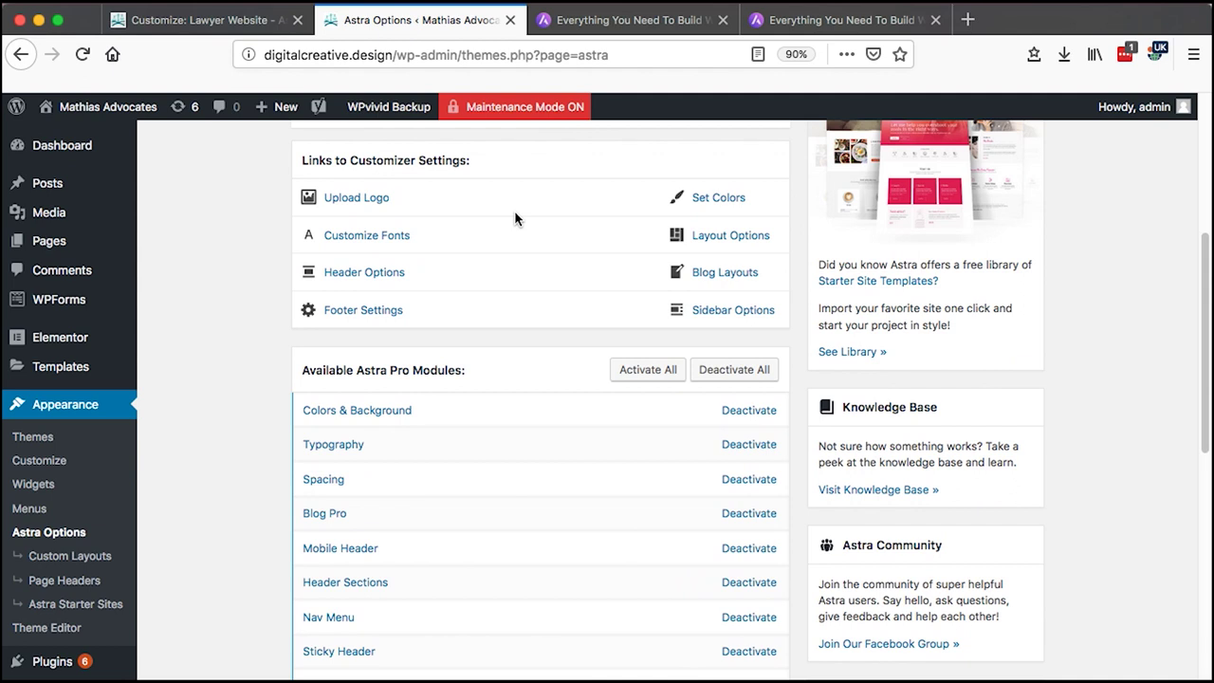
{"action": "scroll", "coordinate": [515, 214], "scroll_direction": "down", "scroll_amount": 8}
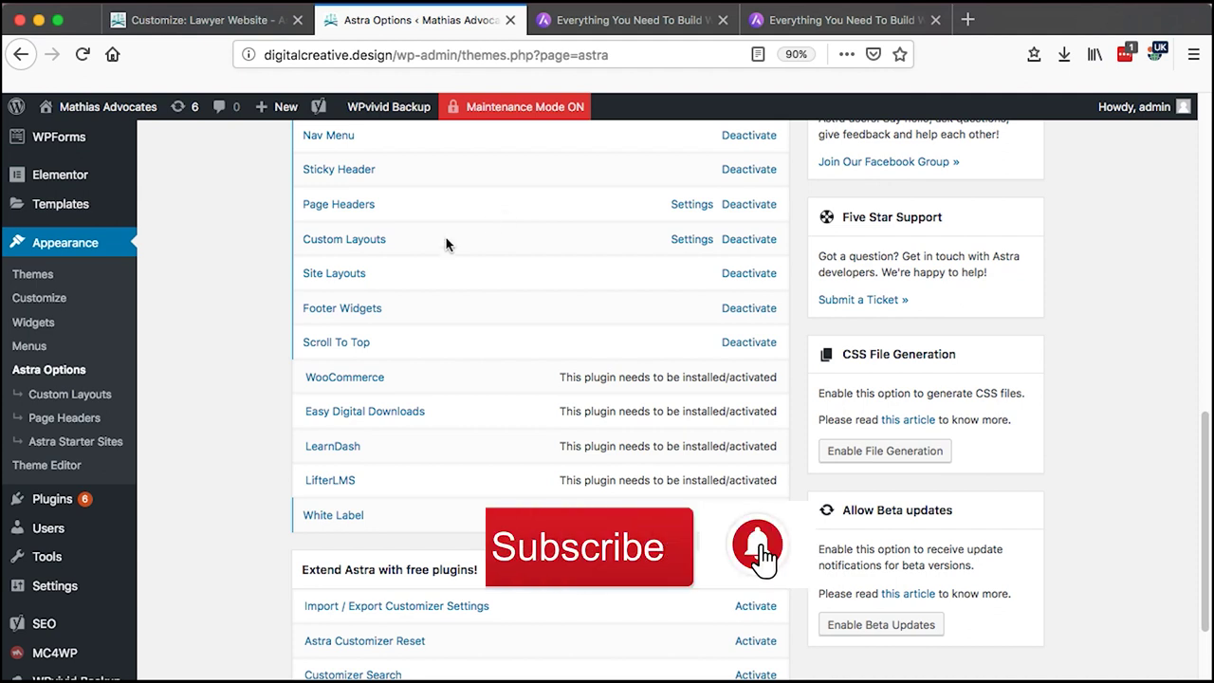
{"action": "scroll", "coordinate": [267, 237], "scroll_direction": "up", "scroll_amount": 5}
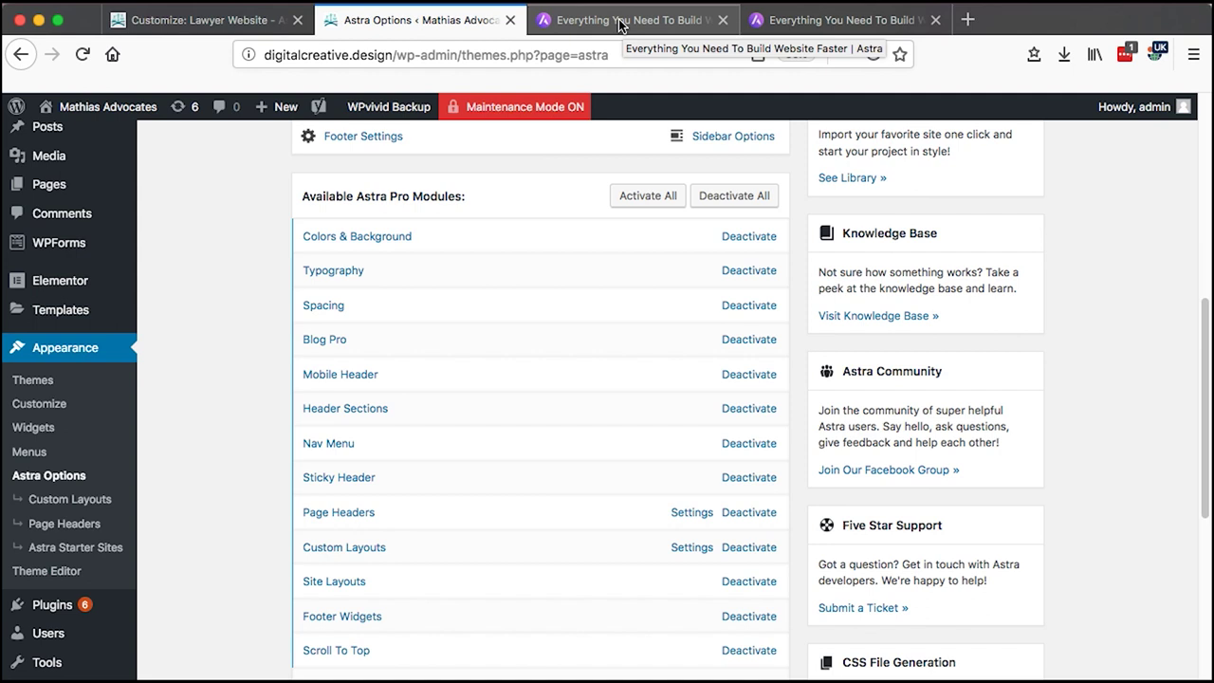
{"action": "left_click", "coordinate": [183, 27]}
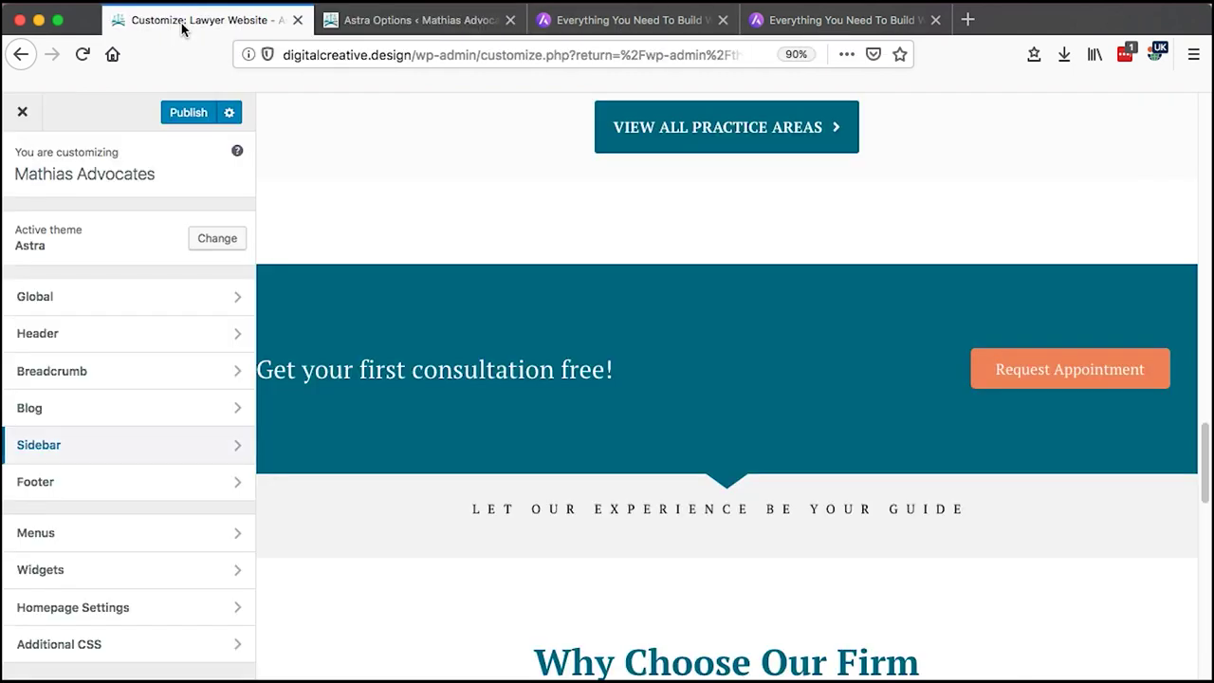